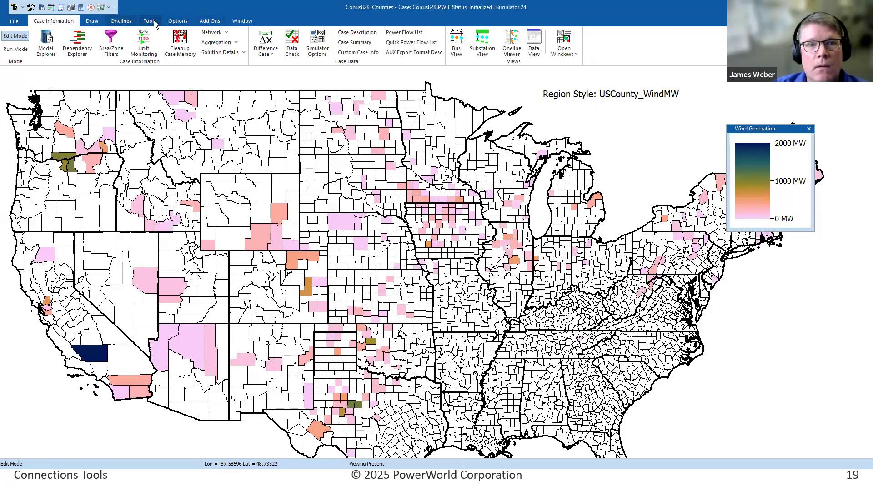
# - Open the Determine Path Distances to Buses tool
pyautogui.click(154, 23)
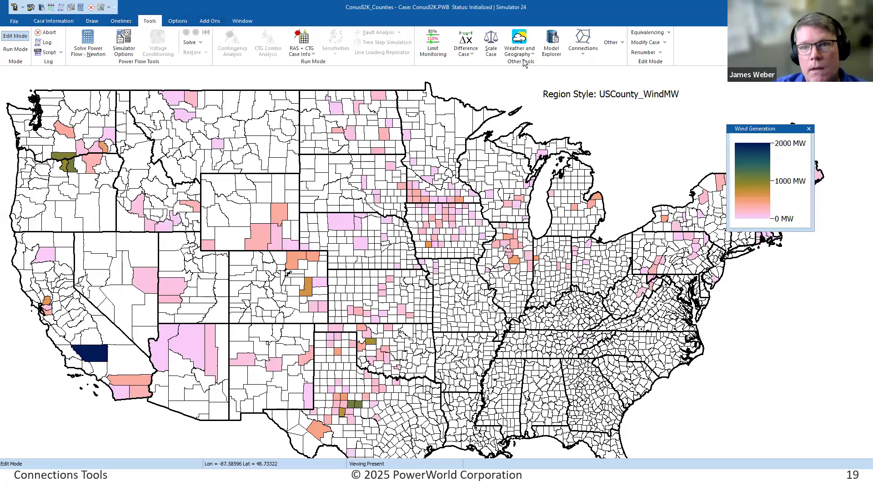
pyautogui.click(588, 48)
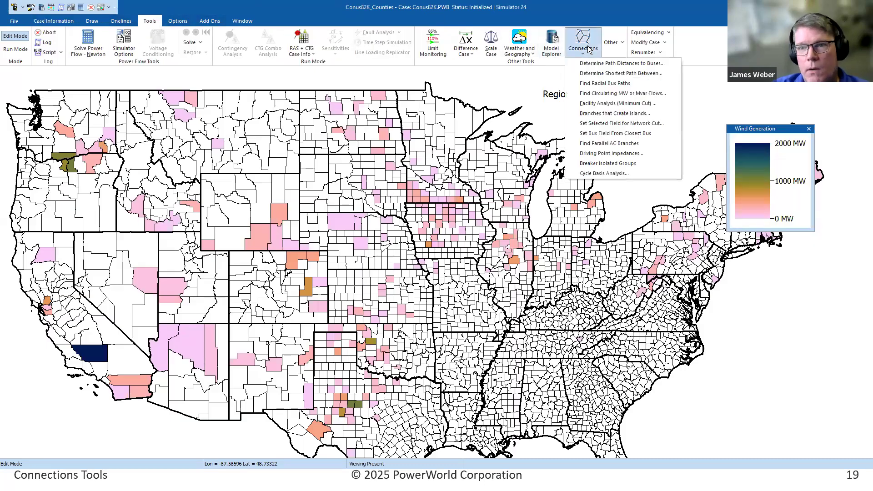
pyautogui.click(610, 65)
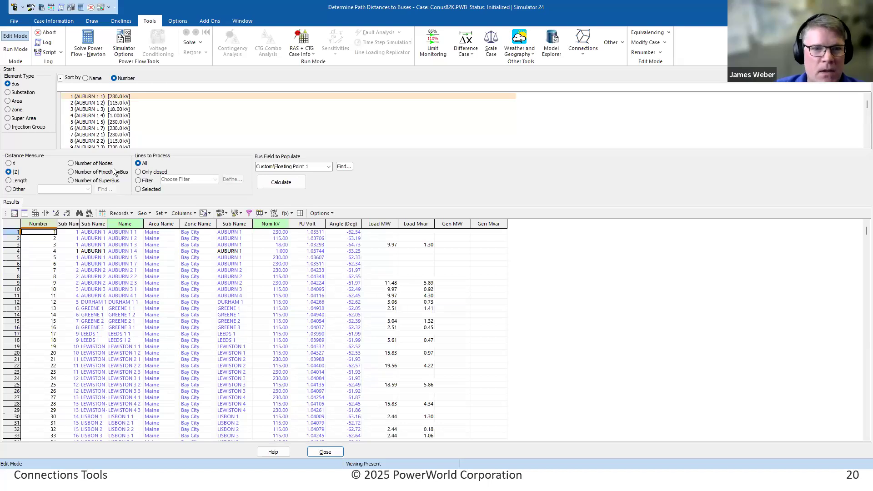
# - Switch the distance measure to Number of Nodes and back to |Z|
pyautogui.click(92, 165)
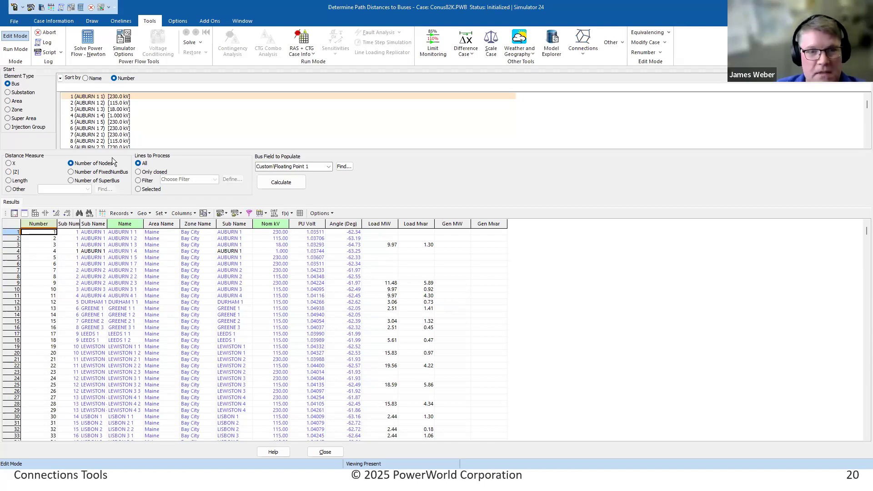
pyautogui.click(8, 173)
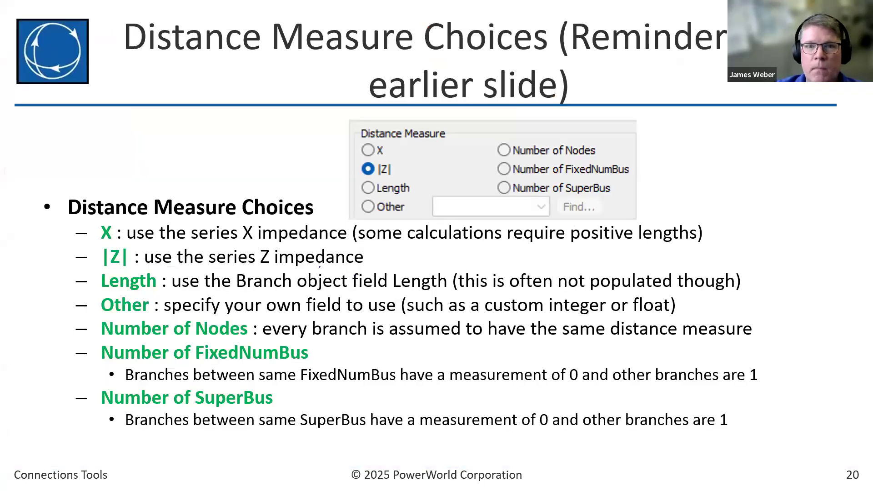
pyautogui.press('Right')
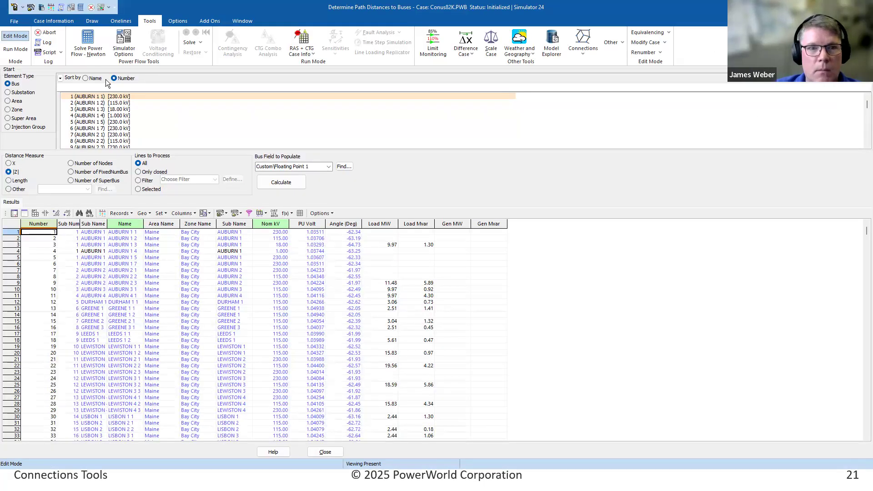
# - Choose bus 44706 as the start element, with the bus list sorted by number
pyautogui.click(114, 78)
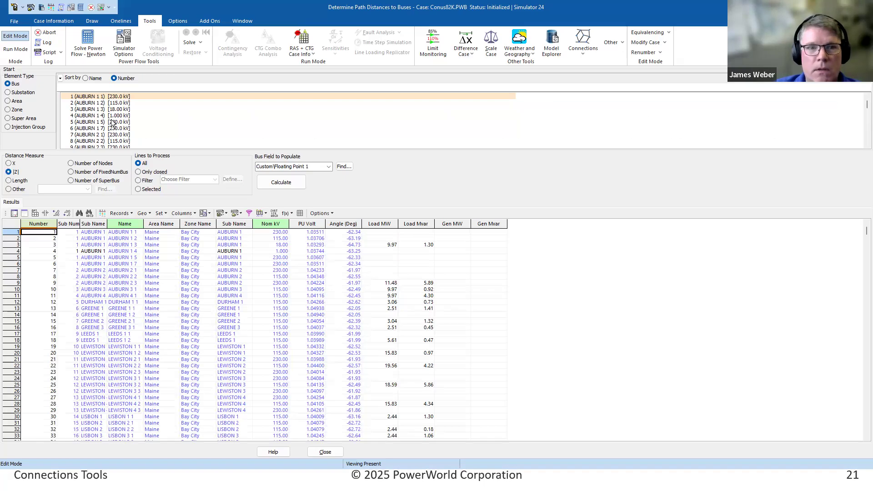
pyautogui.click(87, 88)
pyautogui.write('44706')
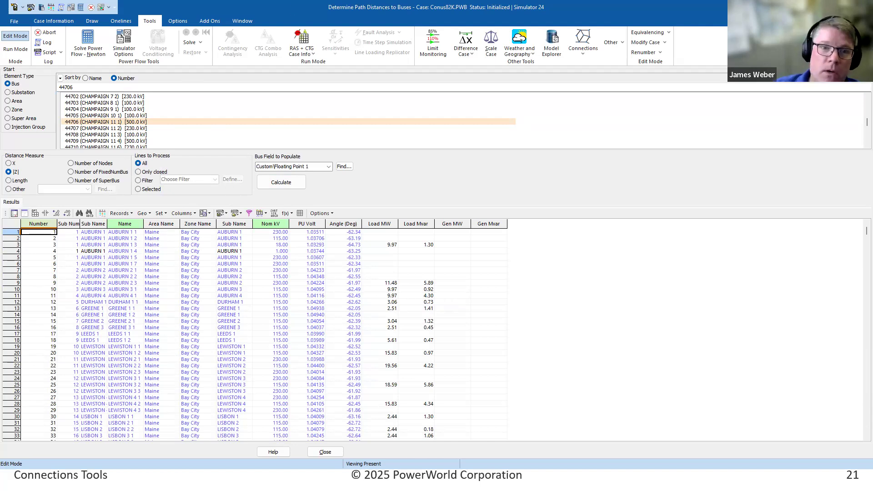
# - Calculate the path distances with All lines processed, storing them in Custom\Floating Point 1
pyautogui.click(152, 172)
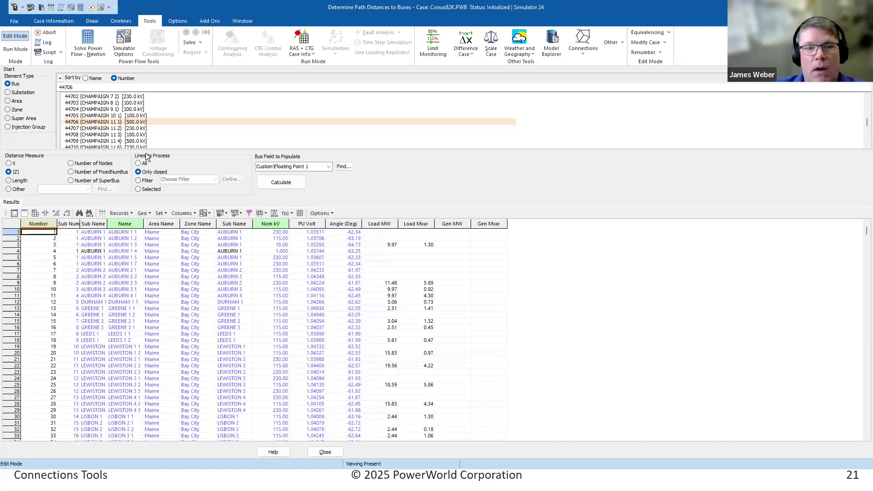
pyautogui.click(145, 164)
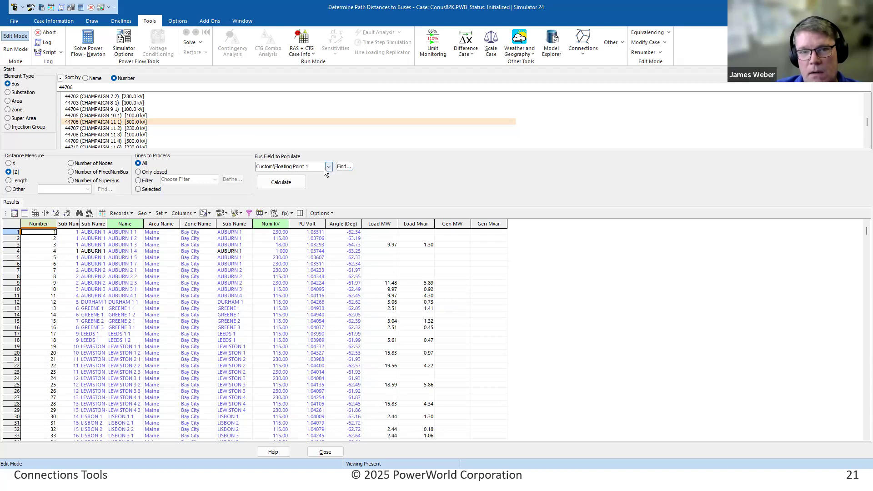
pyautogui.click(279, 184)
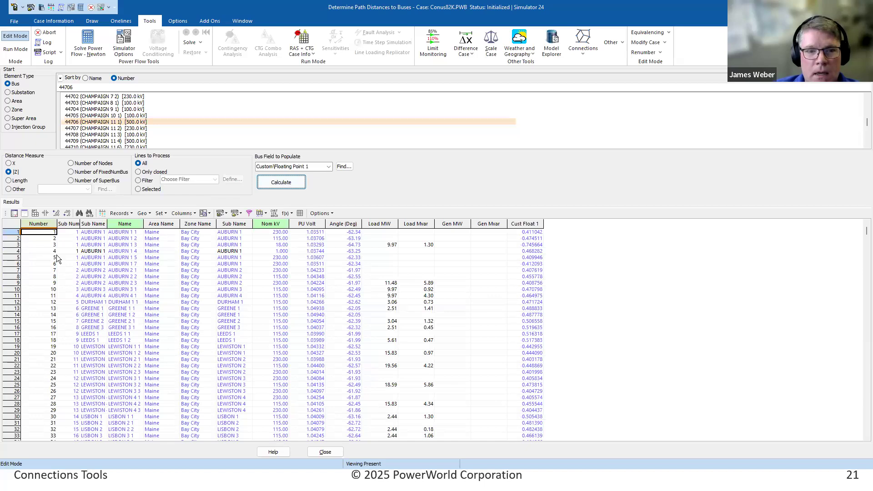
# - Sort the results by Cust Float 1 in ascending order and highlight the start bus's row
pyautogui.moveTo(525, 238); pyautogui.dragTo(528, 289)
pyautogui.moveTo(525, 391); pyautogui.dragTo(523, 234)
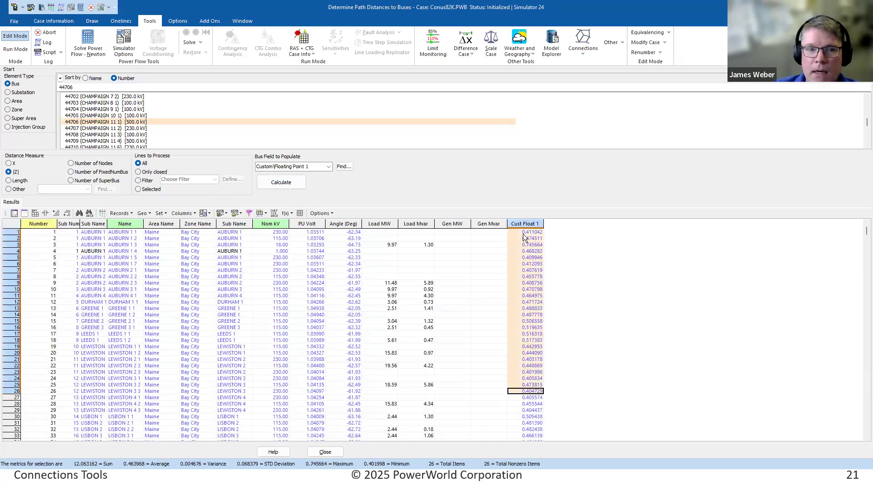
pyautogui.click(540, 225)
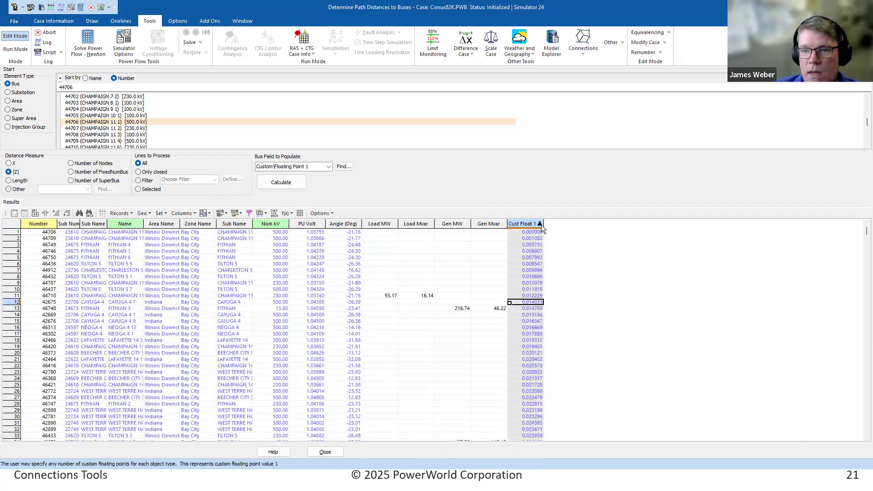
pyautogui.moveTo(531, 233); pyautogui.dragTo(37, 230)
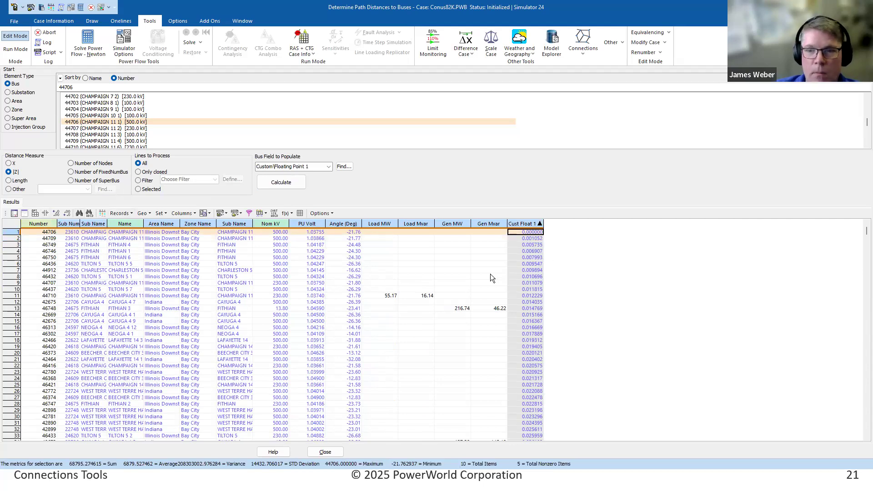
pyautogui.moveTo(530, 243)
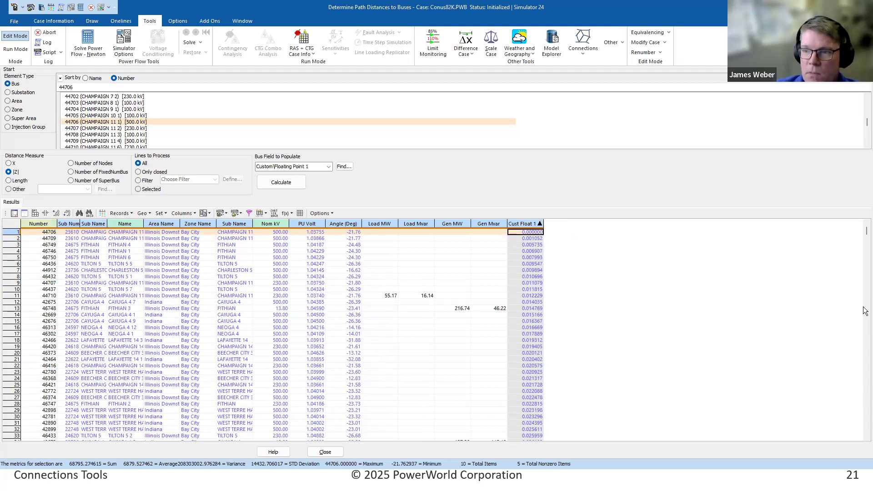
# - Examine the largest Cust Float 1 distances at the end of the sorted results and locate where the unreachable buses begin
pyautogui.moveTo(865, 232); pyautogui.dragTo(864, 438)
pyautogui.moveTo(536, 302); pyautogui.dragTo(536, 379)
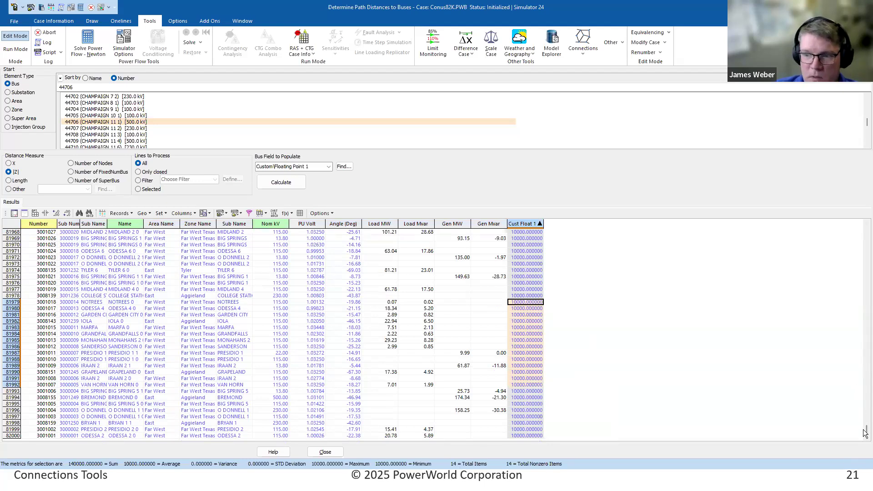
pyautogui.moveTo(866, 429)
pyautogui.mouseDown()
pyautogui.moveTo(865, 415)
pyautogui.moveTo(864, 428)
pyautogui.mouseUp()
pyautogui.click(524, 372)
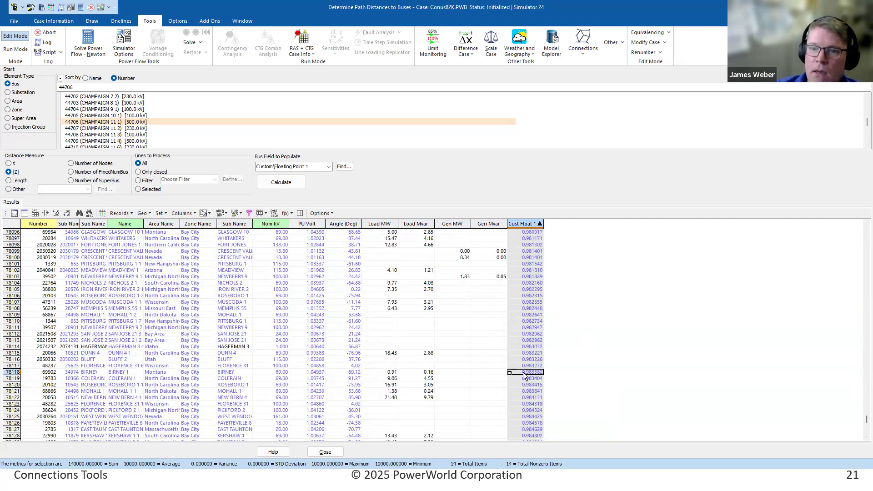
pyautogui.press('pagedown')
pyautogui.press('pagedown')
pyautogui.press('pagedown')
pyautogui.press('pagedown')
pyautogui.press('pagedown')
pyautogui.press('pagedown')
pyautogui.press('pagedown')
pyautogui.press('pagedown')
pyautogui.press('pagedown')
pyautogui.press('pagedown')
pyautogui.press('pagedown')
pyautogui.press('pagedown')
pyautogui.press('pagedown')
pyautogui.press('pagedown')
pyautogui.press('pagedown')
pyautogui.press('pagedown')
pyautogui.press('pagedown')
pyautogui.press('pagedown')
pyautogui.press('pagedown')
pyautogui.press('pagedown')
pyautogui.press('pagedown')
pyautogui.press('pagedown')
pyautogui.press('pagedown')
pyautogui.press('pagedown')
pyautogui.press('pagedown')
pyautogui.press('pagedown')
pyautogui.press('pagedown')
pyautogui.press('pagedown')
pyautogui.press('pagedown')
pyautogui.press('pagedown')
pyautogui.press('pagedown')
pyautogui.press('pagedown')
pyautogui.press('pagedown')
pyautogui.press('pagedown')
pyautogui.press('pagedown')
pyautogui.press('pagedown')
pyautogui.press('pagedown')
pyautogui.press('pagedown')
pyautogui.press('pagedown')
pyautogui.press('pagedown')
pyautogui.press('pagedown')
pyautogui.press('pagedown')
pyautogui.press('pagedown')
pyautogui.press('pagedown')
pyautogui.press('pagedown')
pyautogui.press('pagedown')
pyautogui.press('pagedown')
pyautogui.press('pageup')
pyautogui.press('pageup')
pyautogui.press('pageup')
pyautogui.press('pageup')
pyautogui.press('pageup')
pyautogui.press('pageup')
pyautogui.press('pageup')
pyautogui.press('pageup')
pyautogui.press('pageup')
pyautogui.press('pageup')
pyautogui.press('pageup')
pyautogui.press('pageup')
pyautogui.press('pageup')
pyautogui.press('pageup')
pyautogui.press('pageup')
pyautogui.press('pageup')
pyautogui.press('pageup')
pyautogui.press('pageup')
pyautogui.press('pageup')
pyautogui.press('pageup')
pyautogui.press('pageup')
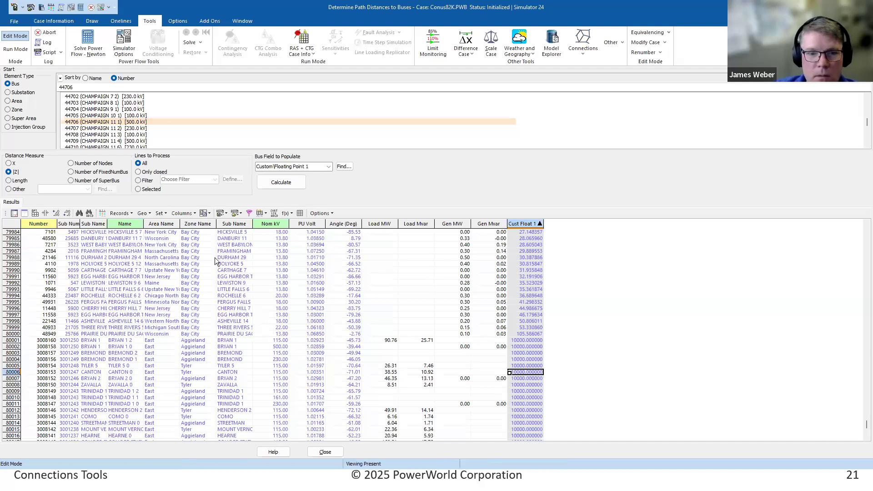
# - Fit the Sub Name column to its contents and select the farthest reachable bus, PRAIRIE DU SAC 3 6
pyautogui.click(237, 335)
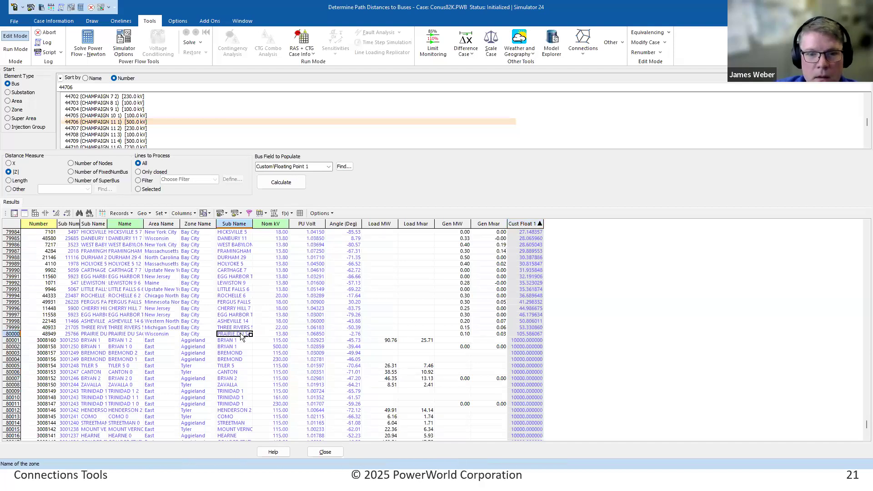
pyautogui.doubleClick(253, 223)
pyautogui.moveTo(168, 335); pyautogui.dragTo(44, 338)
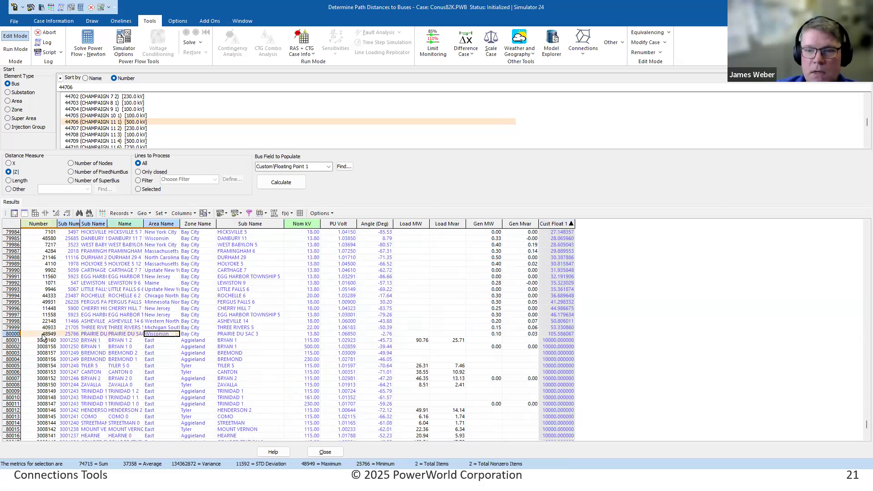
pyautogui.click(123, 337)
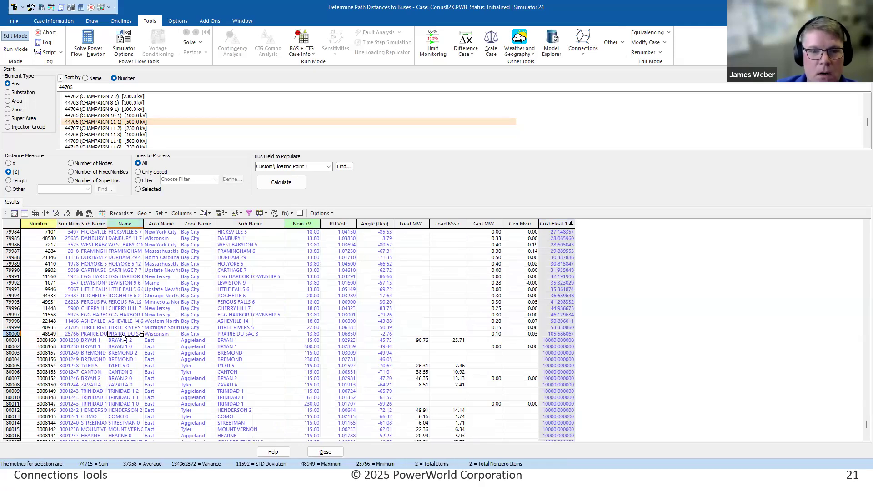
# - Inspect the impedance of the branch at PRAIRIE DU SAC 3 6 in the Bus View's Input Data view, and close it
pyautogui.click(103, 213)
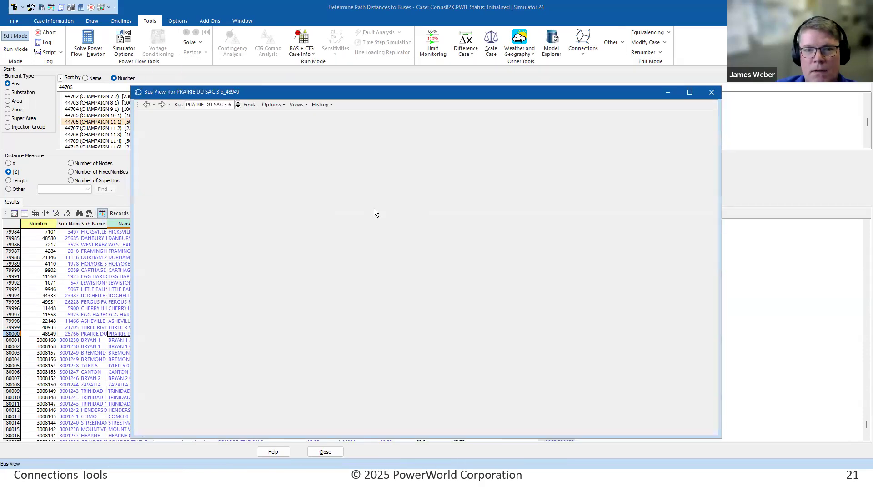
pyautogui.click(340, 107)
pyautogui.click(361, 129)
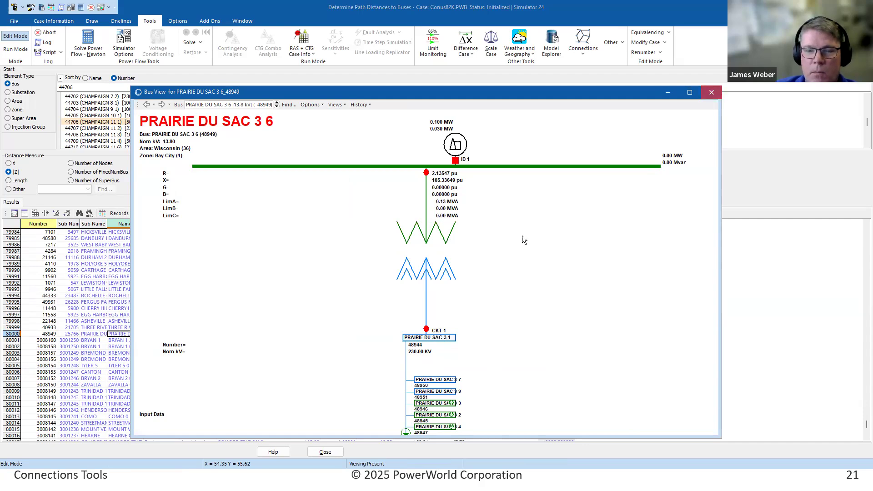
pyautogui.click(712, 92)
pyautogui.click(566, 334)
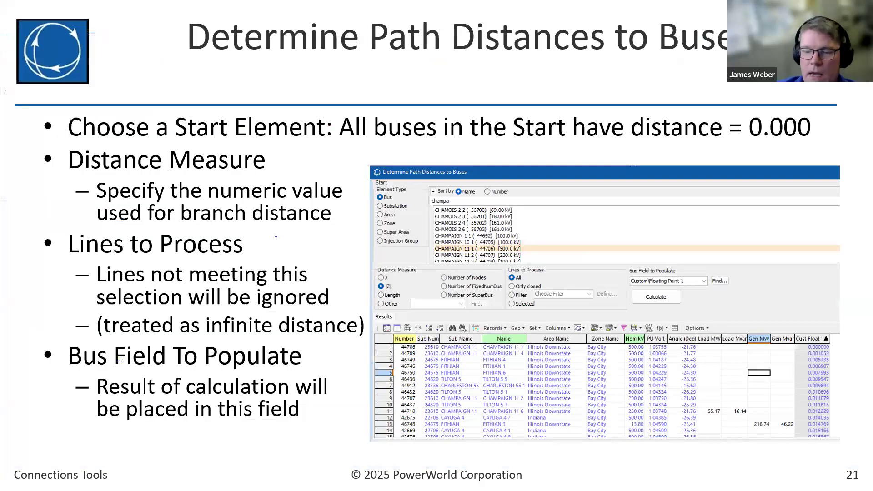
pyautogui.press('Right')
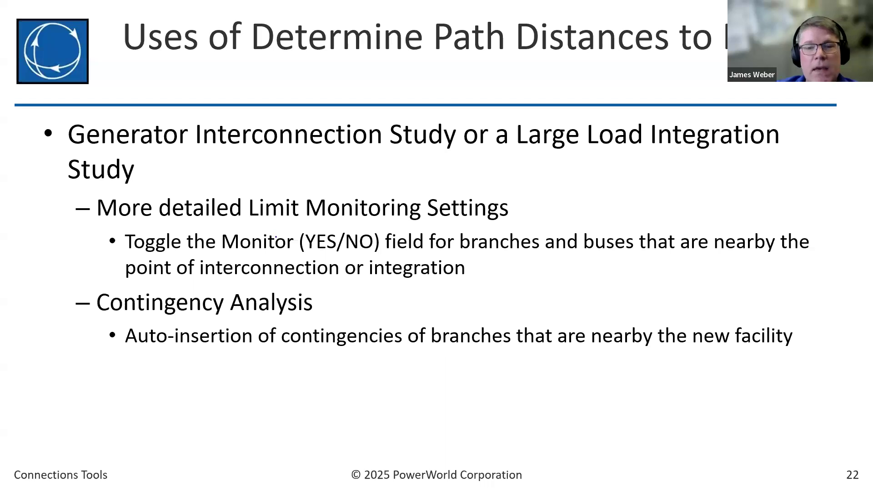
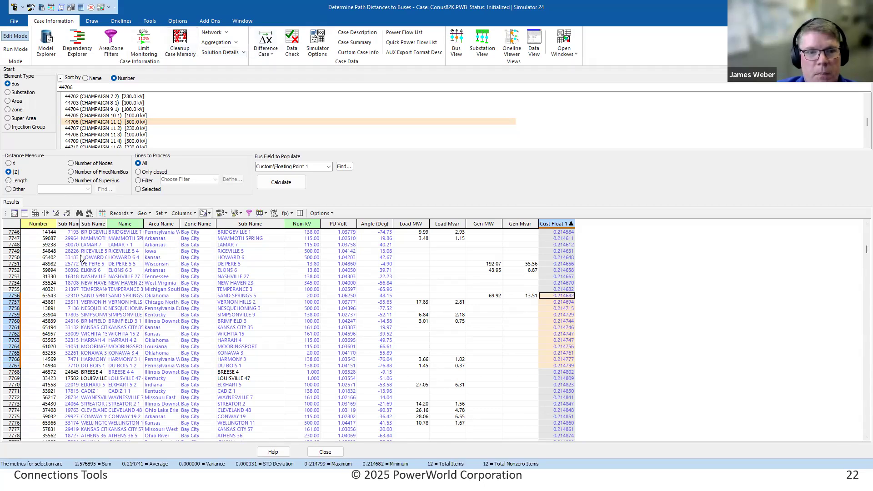
# - Filter the buses to Custom\Floating Point 1 less than a chosen distance limit, saving the advanced filter as "Nearby Stuff"
pyautogui.rightClick(554, 277)
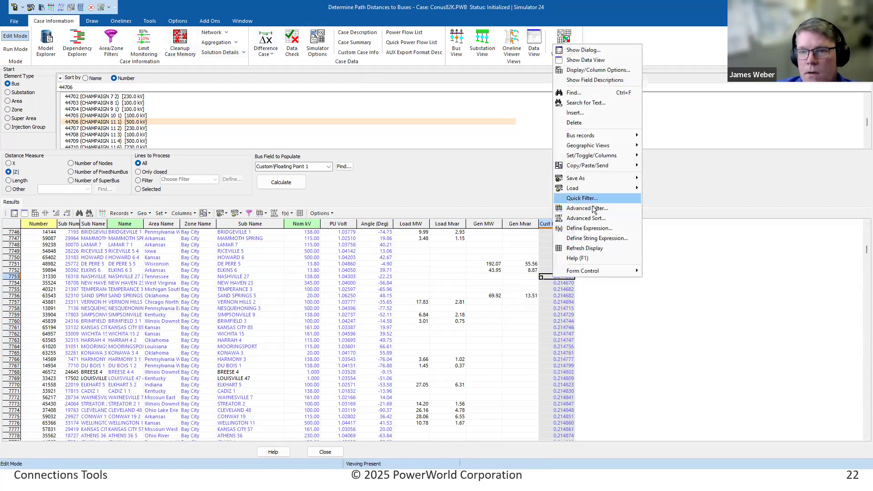
pyautogui.click(586, 208)
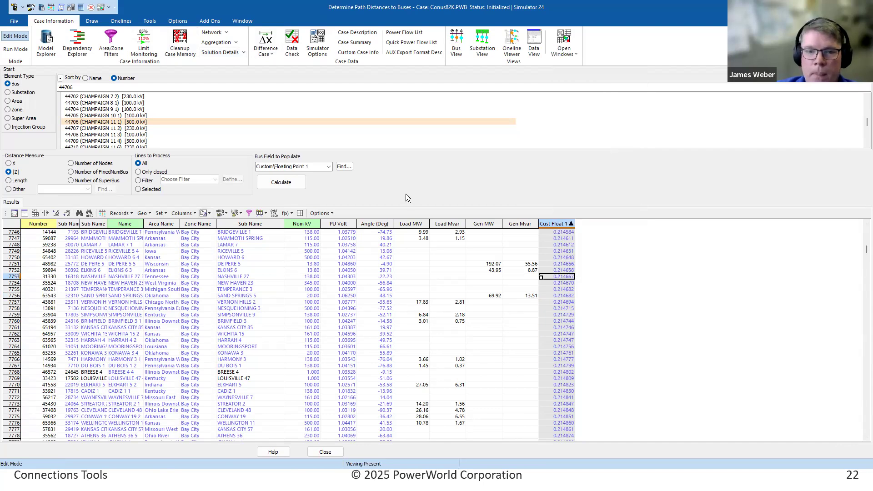
pyautogui.click(452, 257)
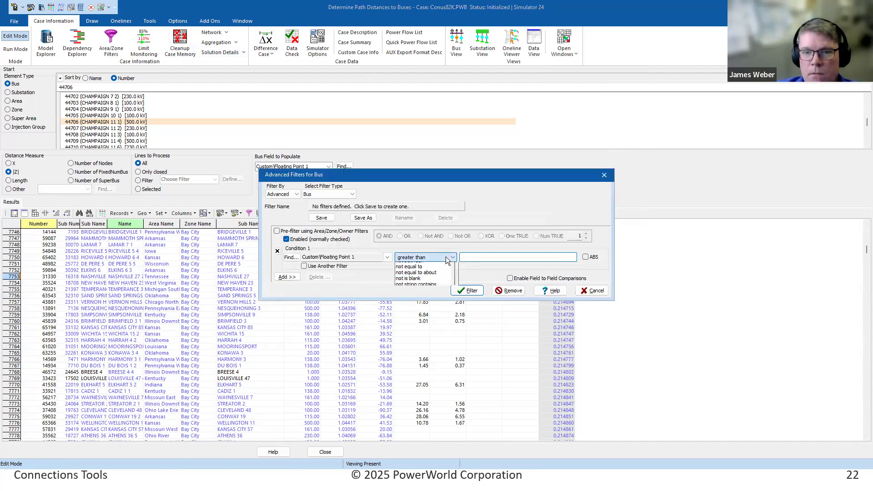
pyautogui.click(489, 258)
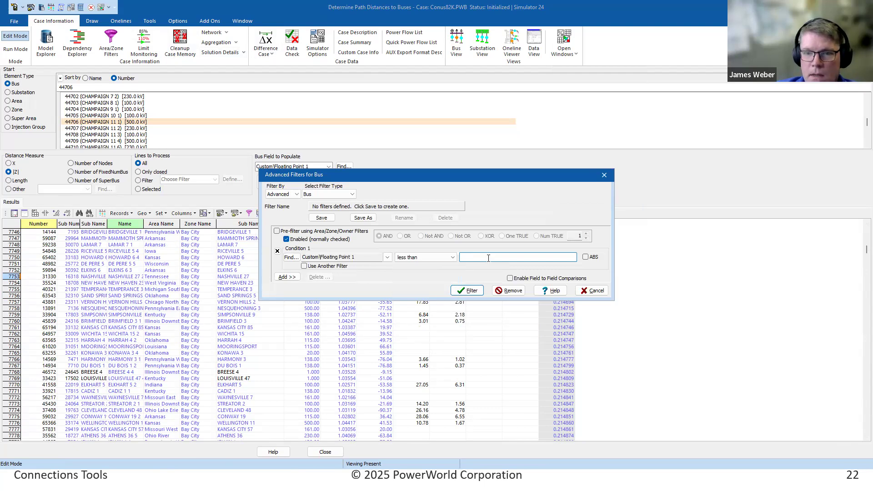
pyautogui.click(472, 291)
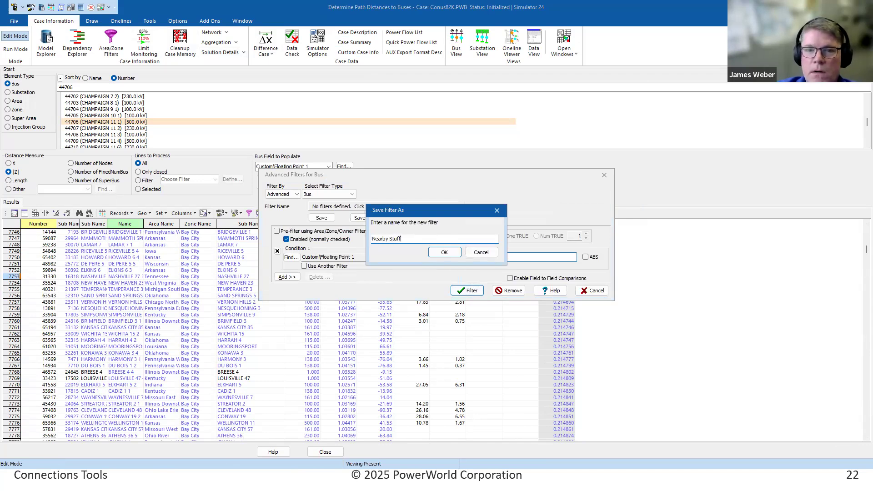
pyautogui.write('Nearby Stuff')
pyautogui.press('Return')
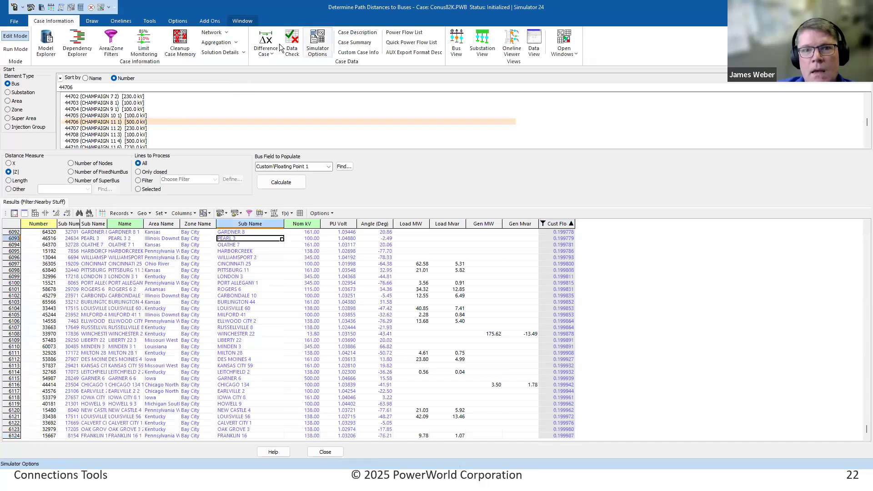
# - Open the limit monitoring settings and filter the bus records with the saved advanced filter Nearby Stuff
pyautogui.click(143, 44)
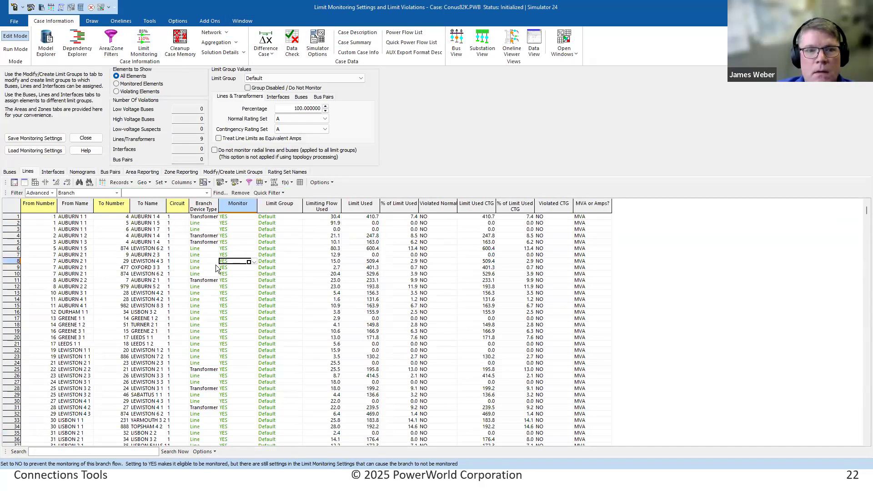
pyautogui.click(10, 172)
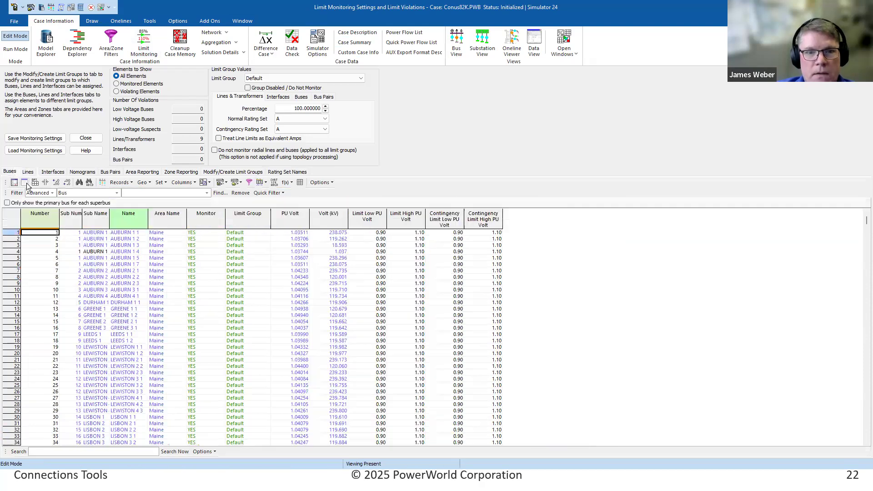
pyautogui.click(207, 193)
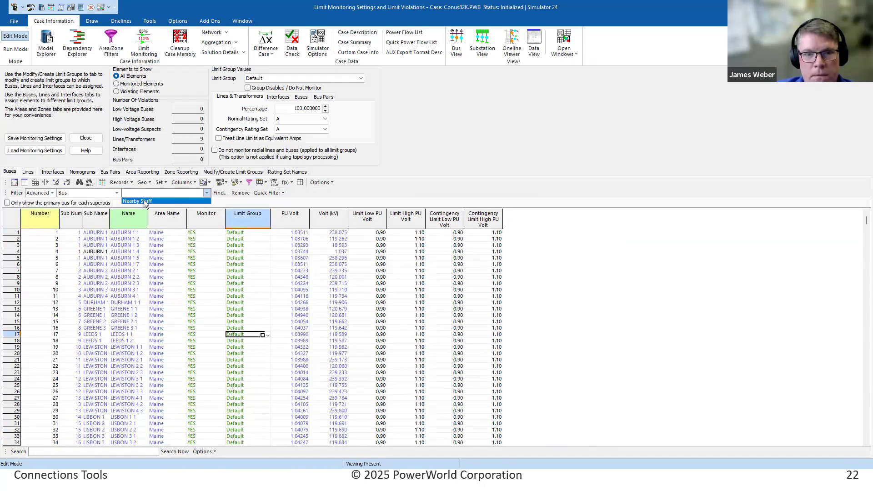
pyautogui.click(152, 201)
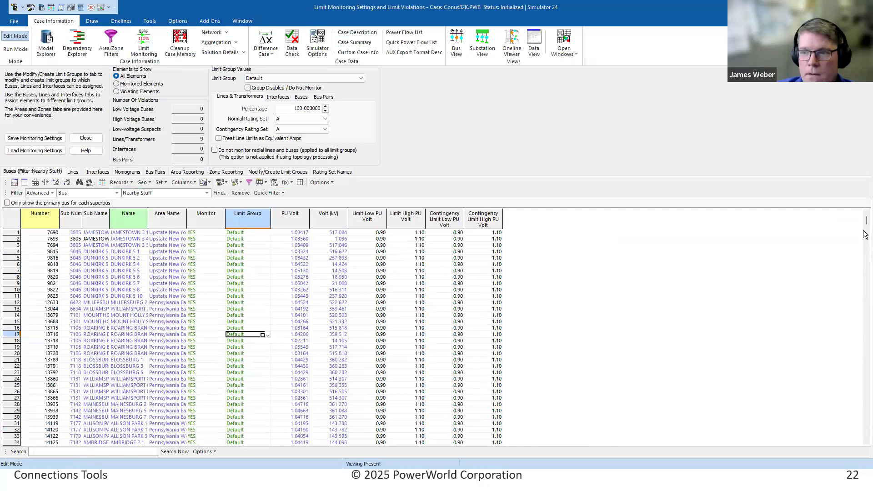
pyautogui.moveTo(865, 222)
pyautogui.mouseDown()
pyautogui.moveTo(861, 436)
pyautogui.moveTo(864, 234)
pyautogui.mouseUp()
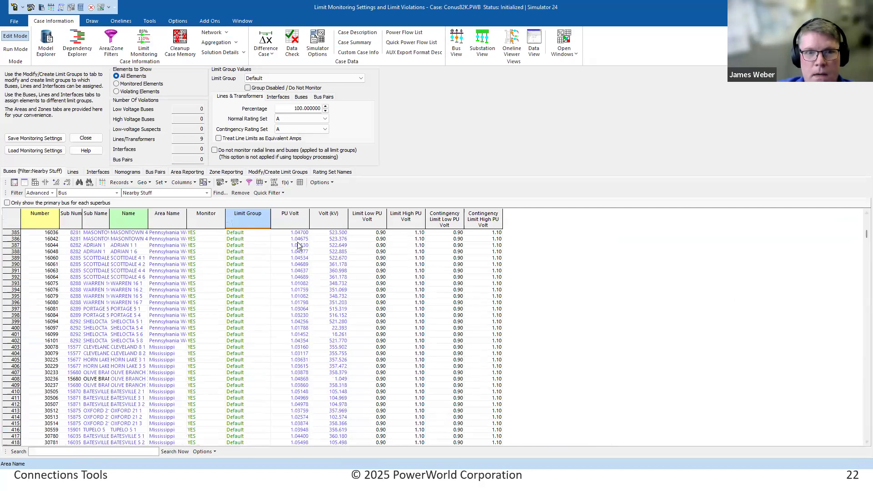
pyautogui.click(277, 303)
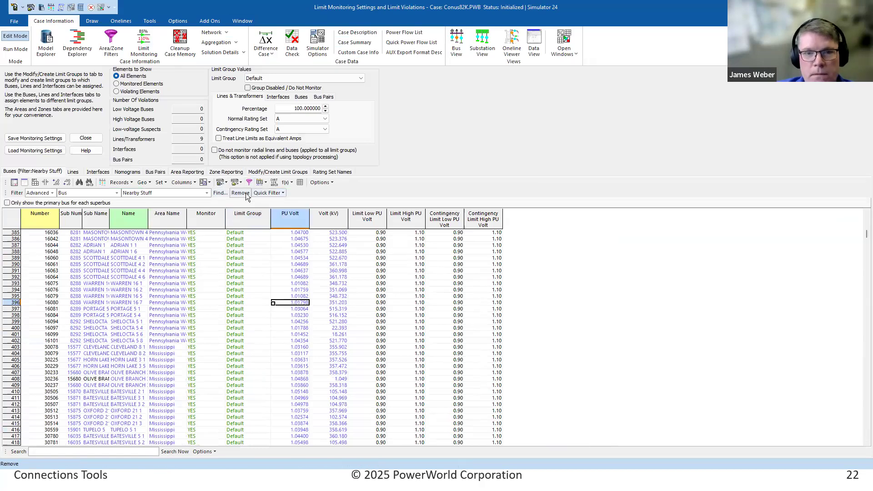
# - Remove the bus filter and set the Monitor field to NO for all buses
pyautogui.click(198, 290)
pyautogui.moveTo(205, 252); pyautogui.dragTo(207, 372)
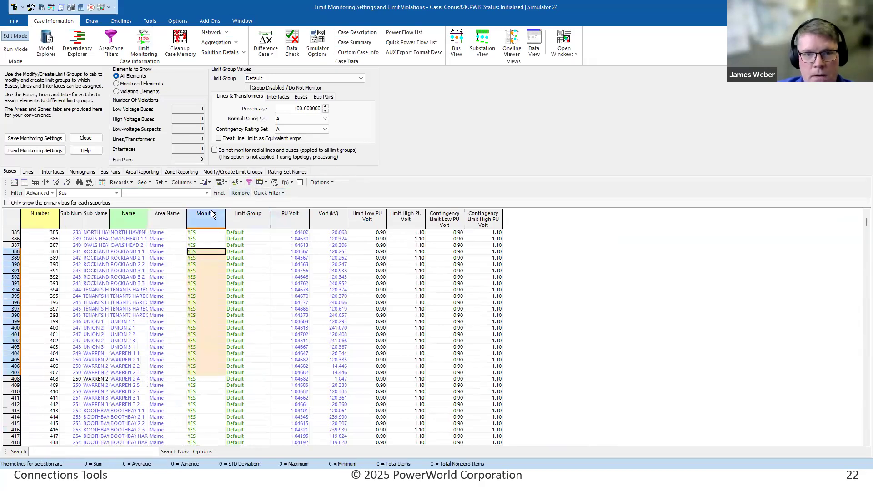
pyautogui.click(160, 183)
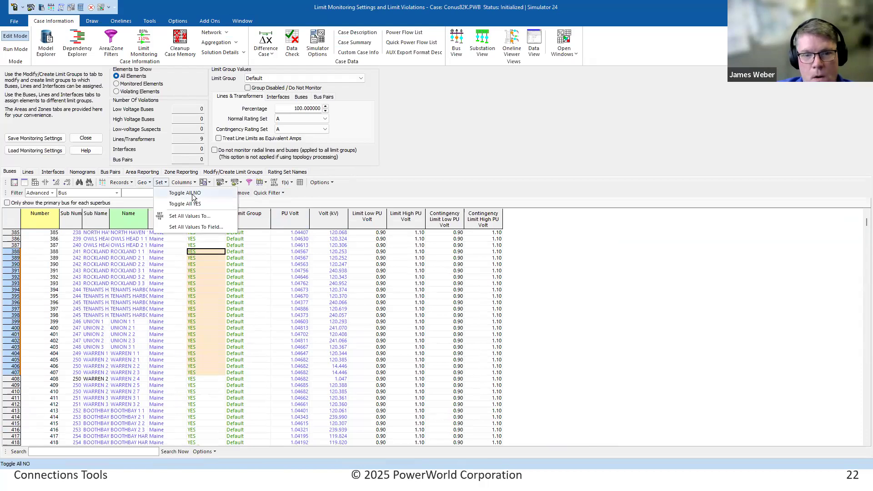
pyautogui.click(192, 196)
pyautogui.click(210, 284)
# - Reapply the Nearby Stuff filter to the buses and set Monitor to YES for all the filtered buses
pyautogui.click(272, 193)
pyautogui.click(207, 193)
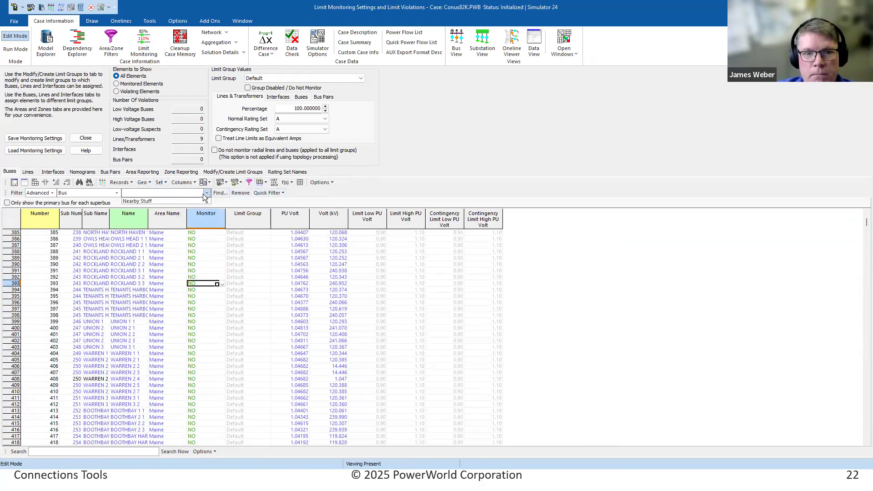
pyautogui.click(136, 201)
pyautogui.click(202, 264)
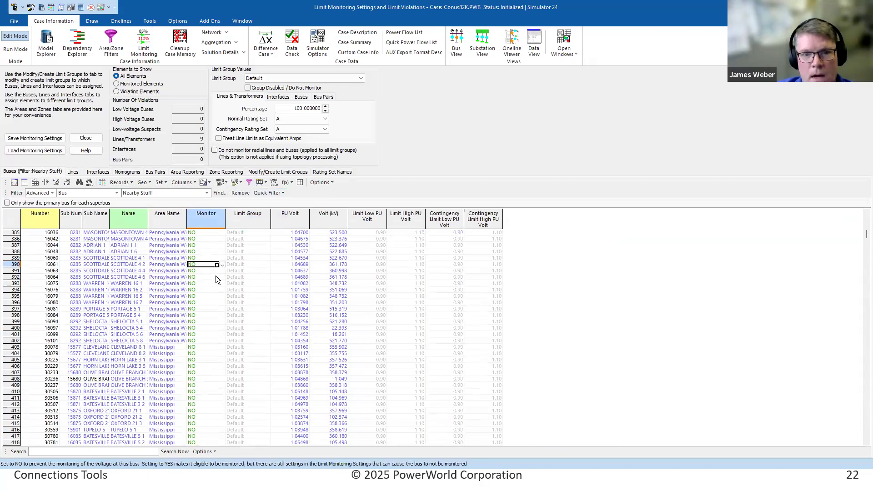
pyautogui.rightClick(209, 264)
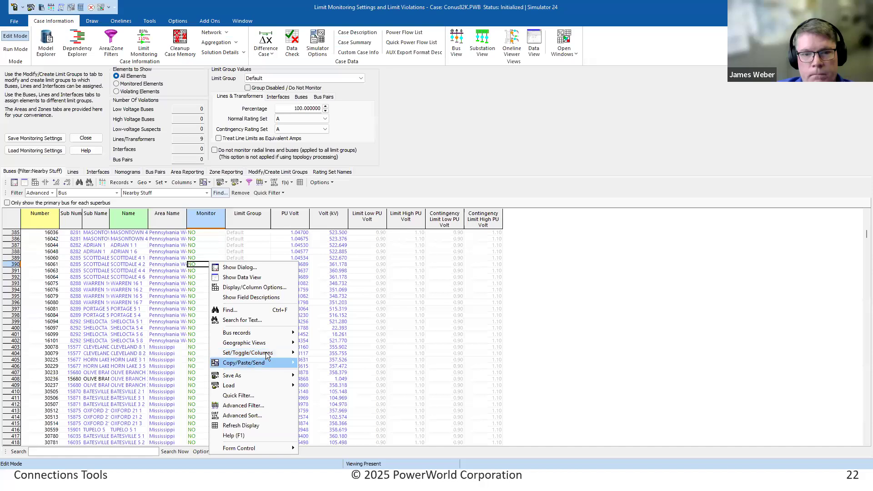
pyautogui.moveTo(255, 353)
pyautogui.click(338, 362)
pyautogui.click(202, 251)
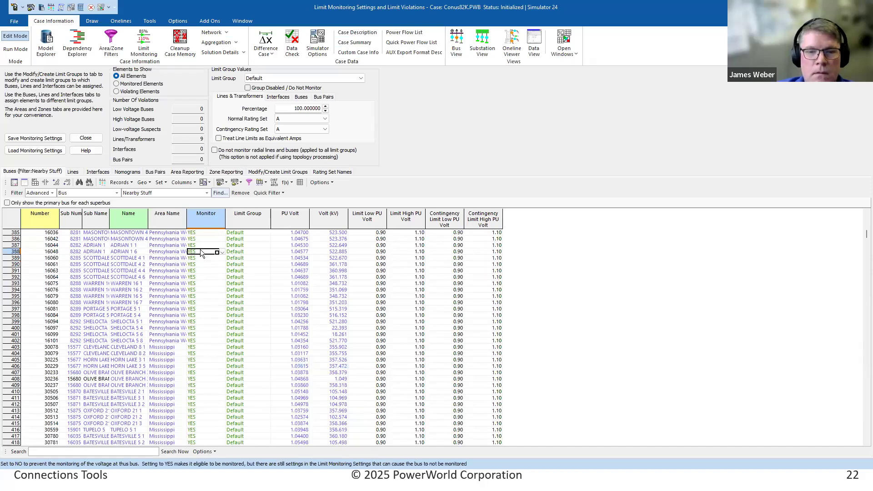
# - Show the line records in the limit monitoring settings
pyautogui.click(73, 172)
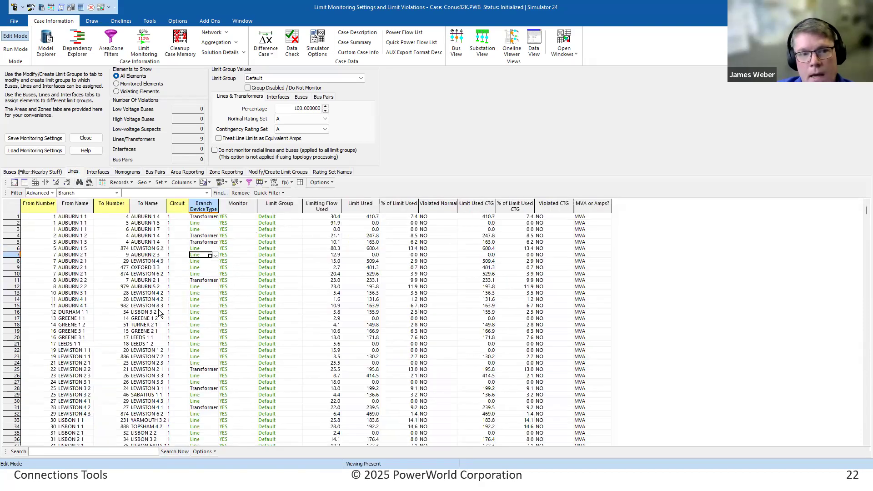
pyautogui.moveTo(364, 261); pyautogui.dragTo(112, 324)
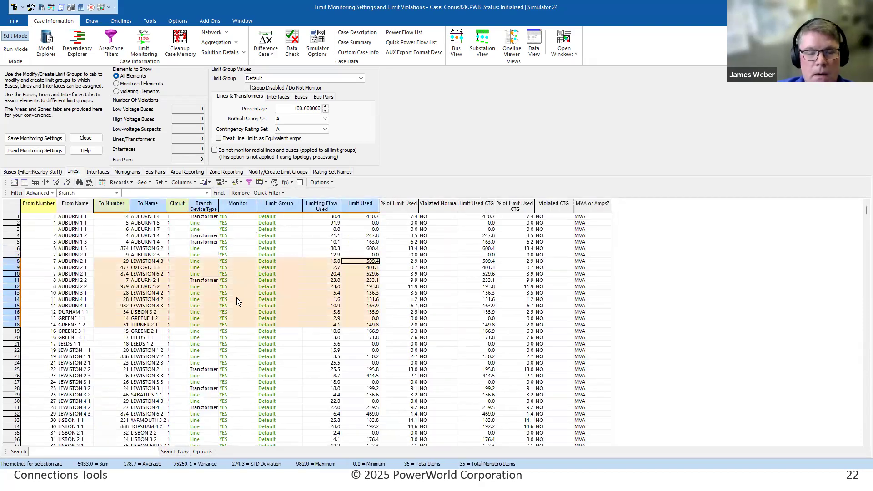
pyautogui.click(90, 237)
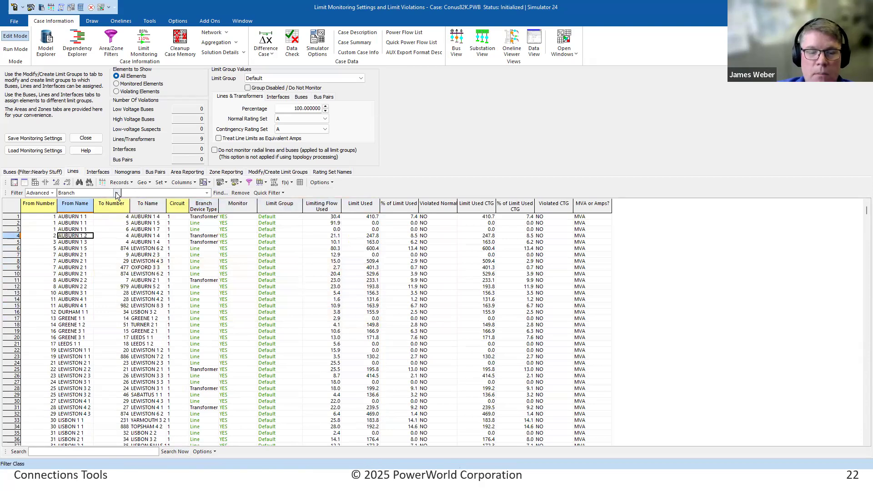
pyautogui.click(116, 193)
pyautogui.click(117, 195)
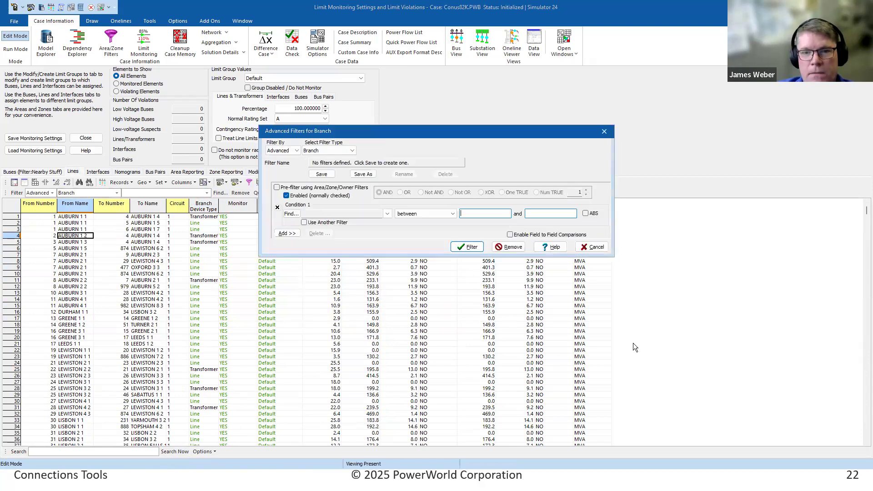
pyautogui.click(605, 132)
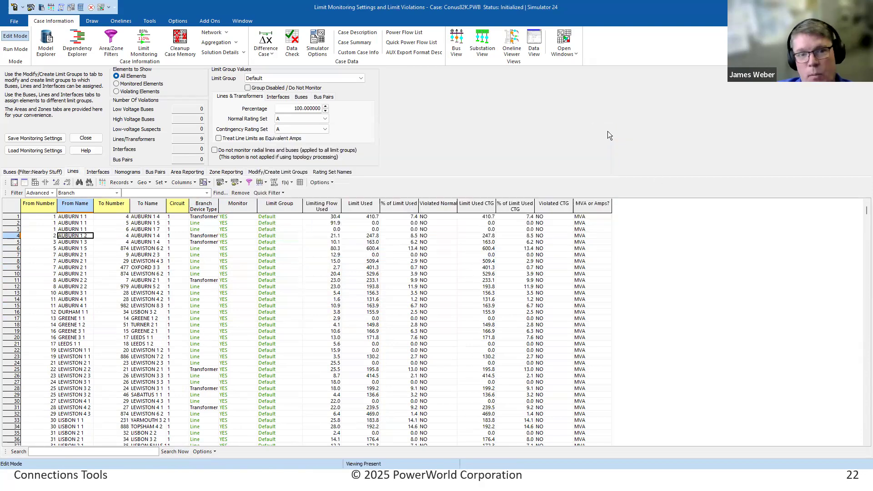
# - Filter the lines by the Bus advanced filter Nearby Stuff and look through the filtered branches
pyautogui.click(116, 193)
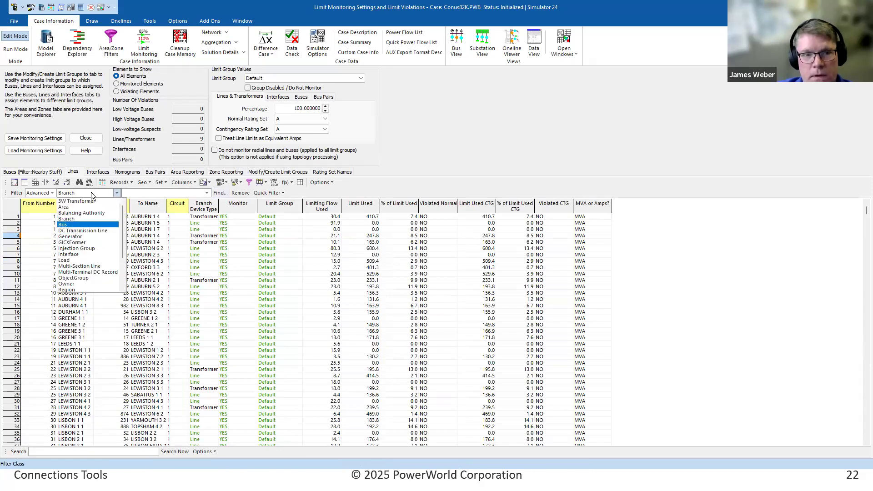
pyautogui.click(72, 225)
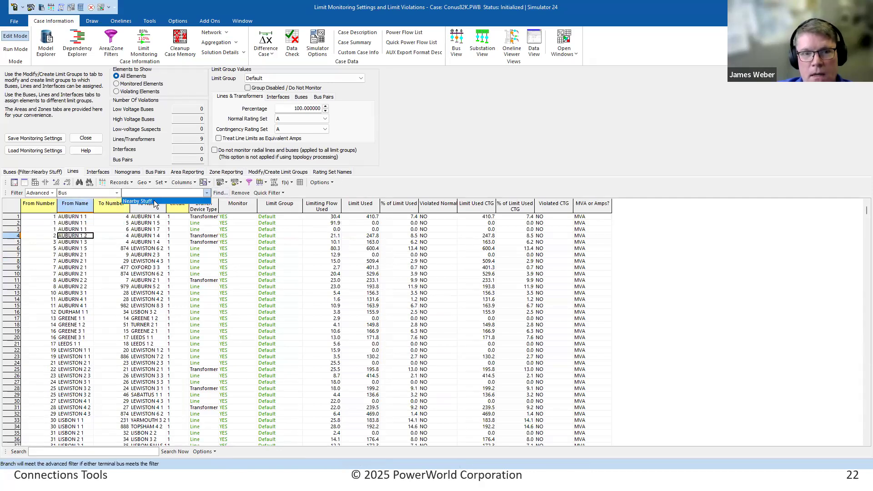
pyautogui.click(154, 205)
pyautogui.click(296, 292)
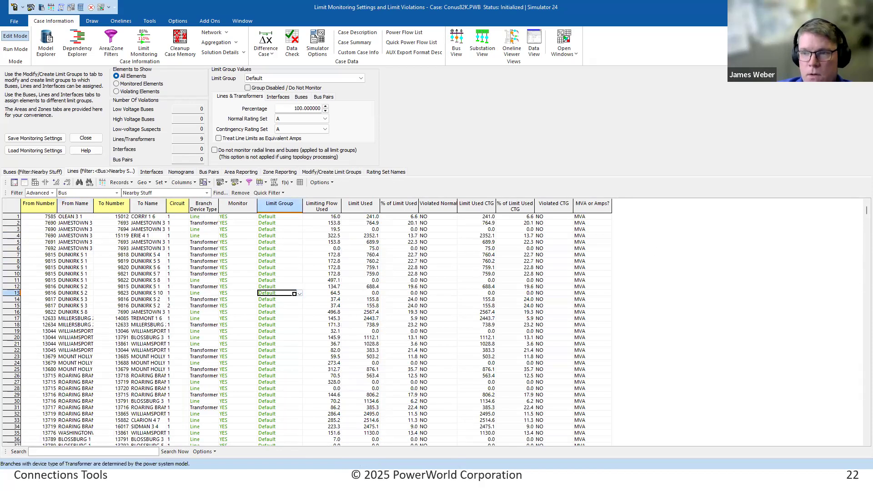
pyautogui.moveTo(865, 215); pyautogui.dragTo(864, 443)
pyautogui.moveTo(864, 411); pyautogui.dragTo(863, 186)
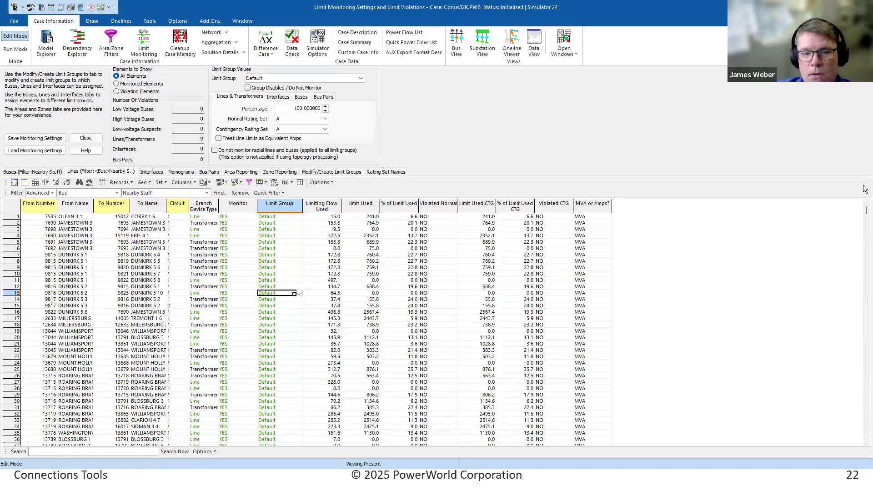
# - Set Monitor to NO for all lines without a filter, and reapply the Bus filter Nearby Stuff to them
pyautogui.click(240, 193)
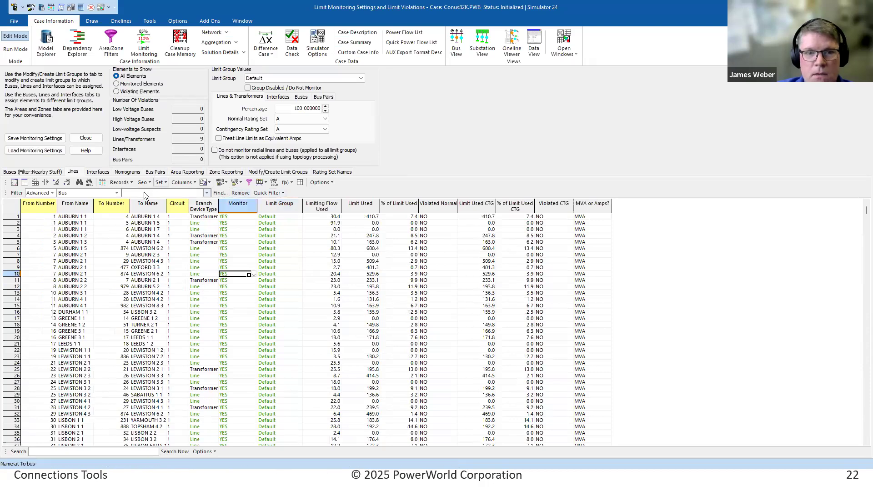
pyautogui.click(160, 182)
pyautogui.click(181, 197)
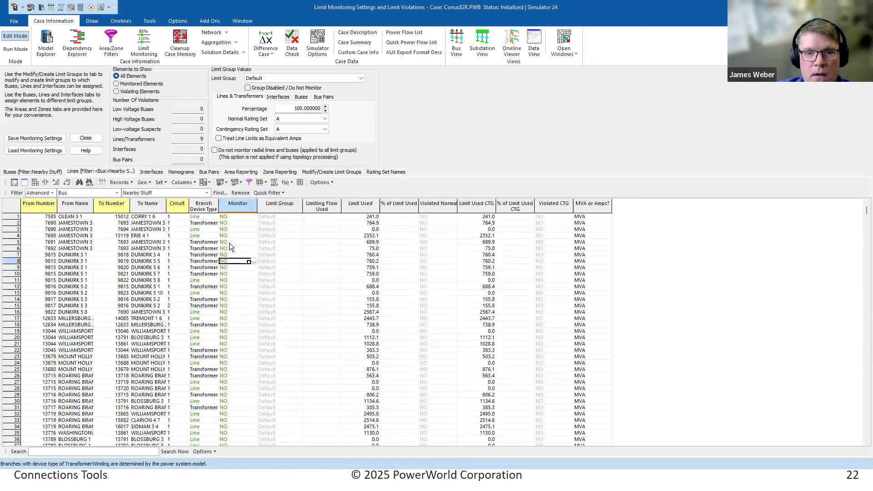
# - Set the Monitor field to YES for all the lines that meet the Nearby Stuff filter
pyautogui.click(231, 242)
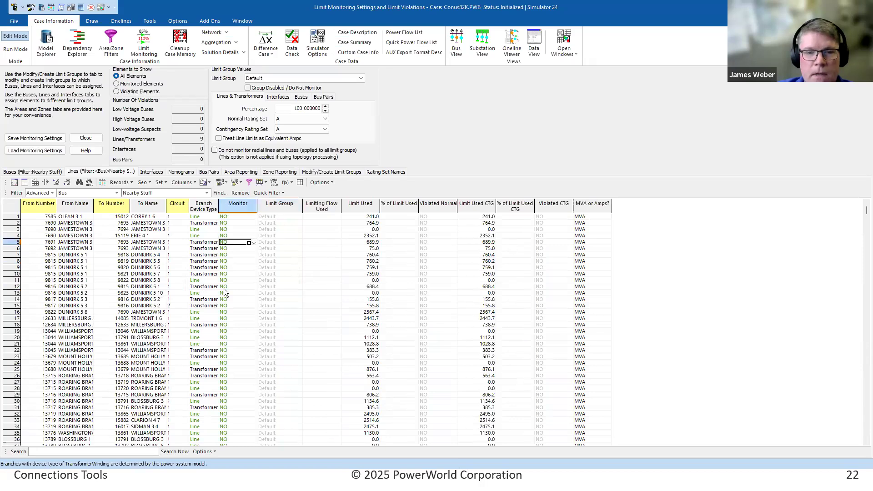
pyautogui.click(157, 184)
pyautogui.click(185, 205)
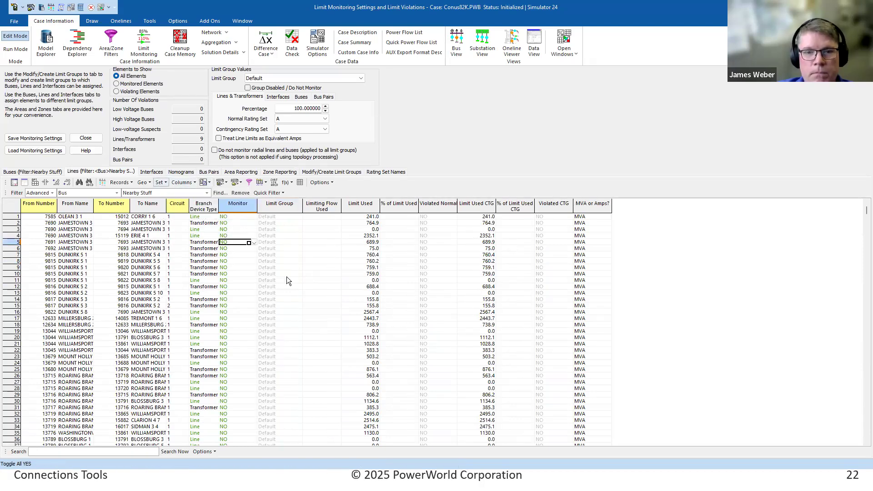
pyautogui.click(287, 275)
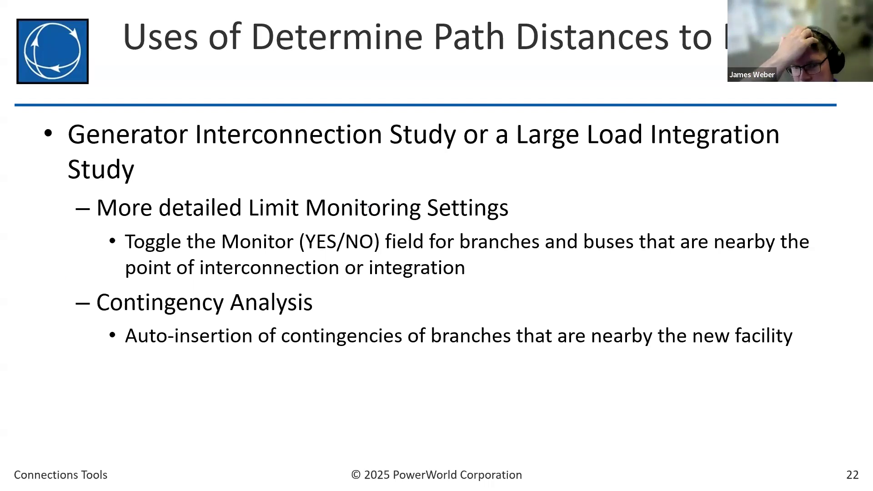
pyautogui.press('Right')
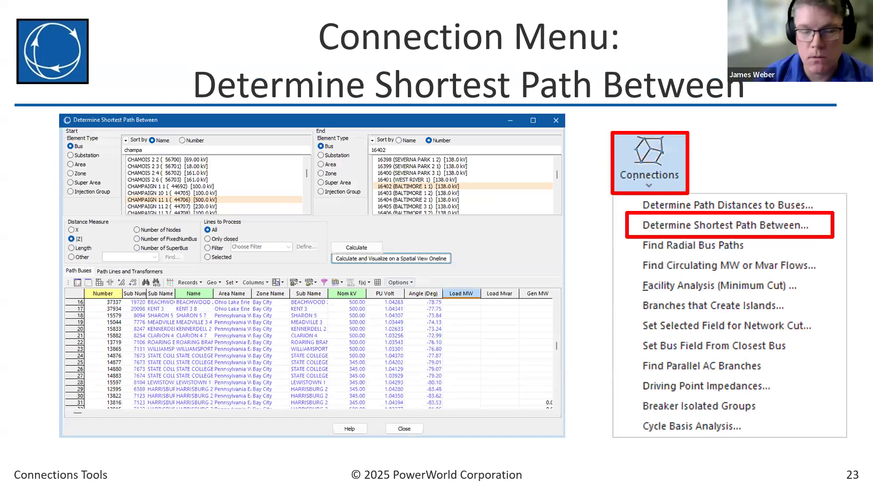
pyautogui.hotkey('alt', 'Tab')
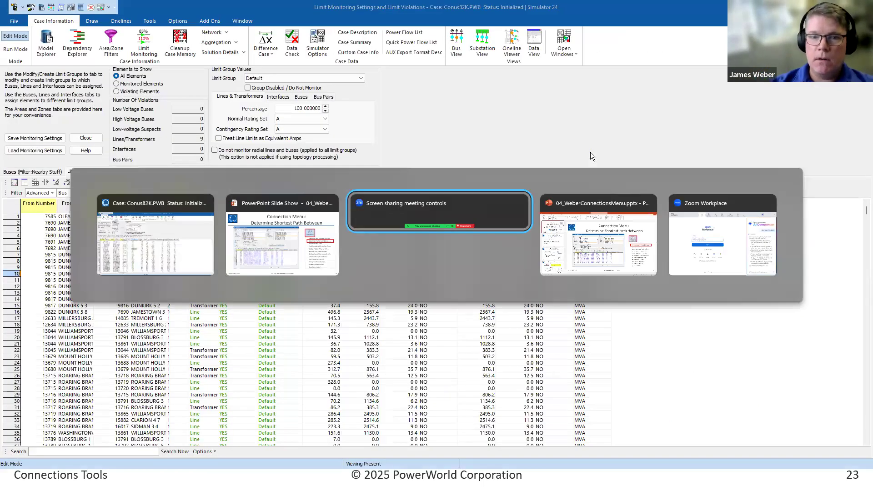
pyautogui.hotkey('alt', 'Tab')
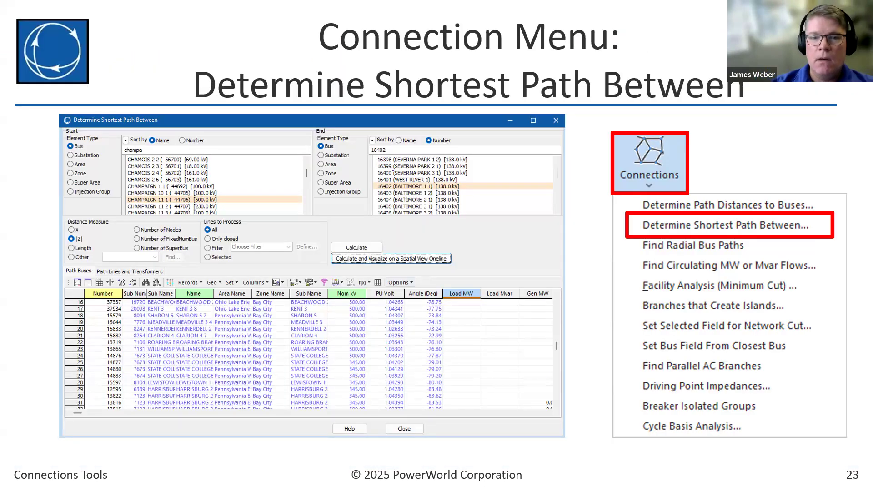
pyautogui.press('Right')
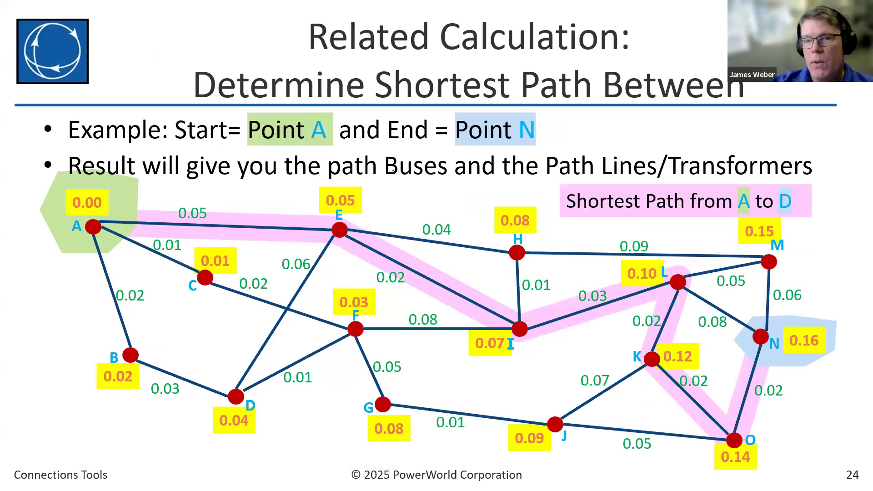
pyautogui.moveTo(136, 185)
pyautogui.mouseDown()
pyautogui.moveTo(73, 175)
pyautogui.moveTo(104, 191)
pyautogui.mouseUp()
pyautogui.moveTo(786, 316)
pyautogui.mouseDown()
pyautogui.moveTo(764, 372)
pyautogui.moveTo(800, 316)
pyautogui.mouseUp()
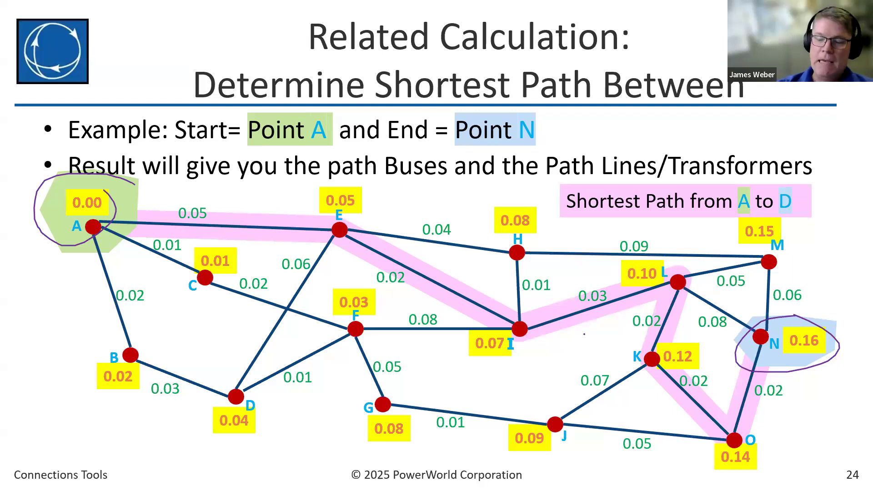
pyautogui.press('Right')
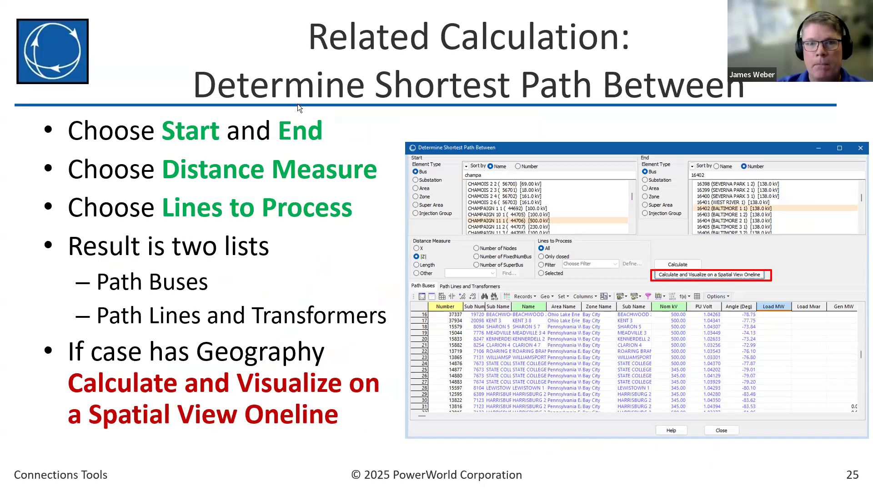
# - Switch to PowerWorld Simulator and open the Determine Shortest Path Between tool
pyautogui.hotkey('alt', 'Tab')
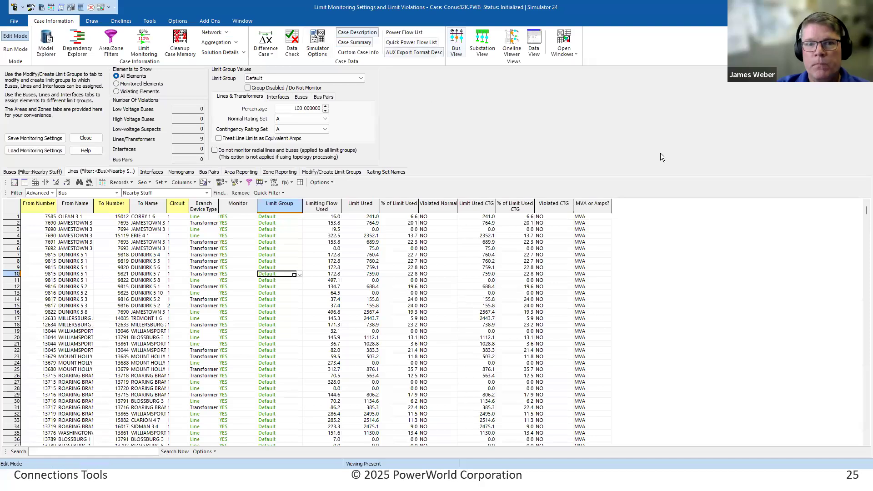
pyautogui.click(151, 21)
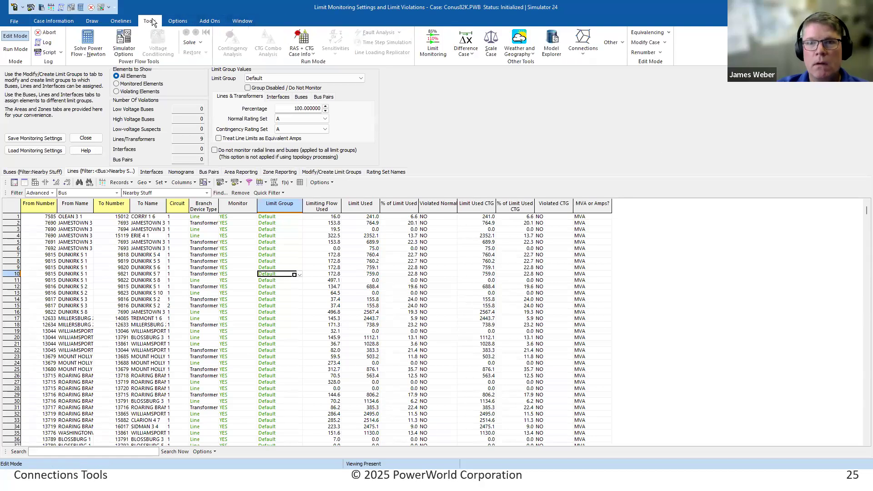
pyautogui.click(583, 46)
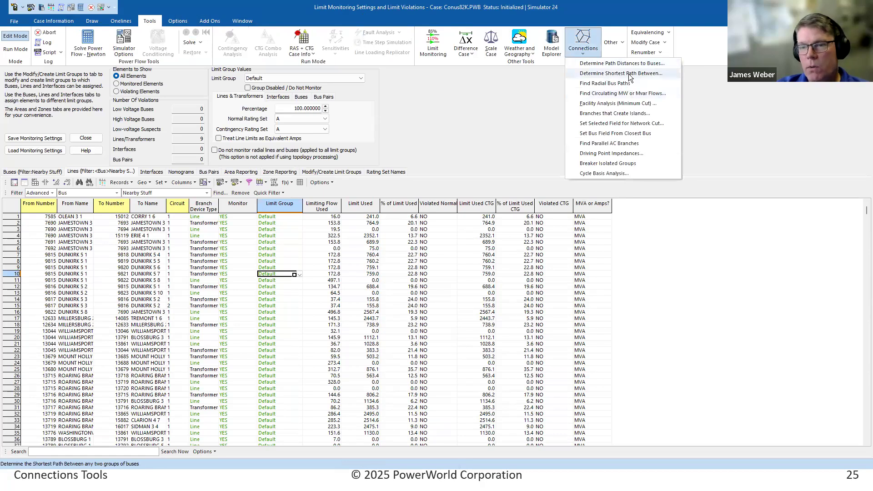
pyautogui.click(628, 74)
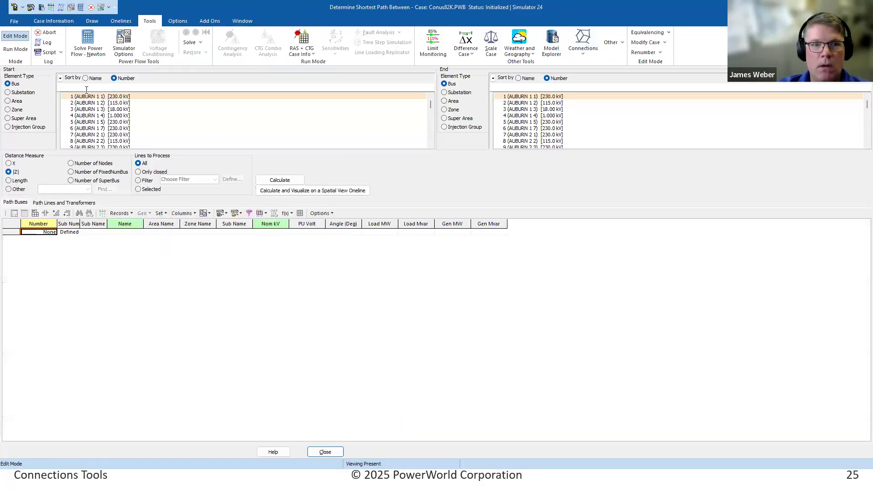
# - Choose bus 44706 as the start and bus 16402 as the end, and calculate the shortest path between them
pyautogui.click(86, 89)
pyautogui.write('44706')
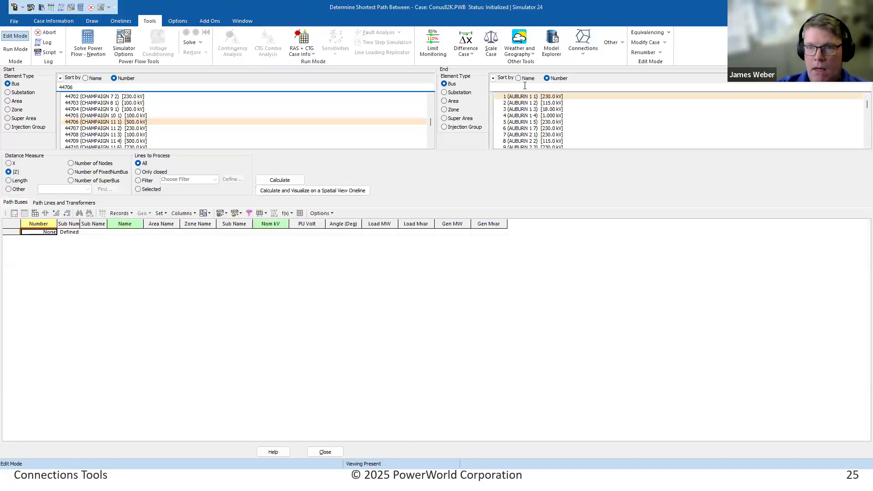
pyautogui.click(525, 85)
pyautogui.write('16402')
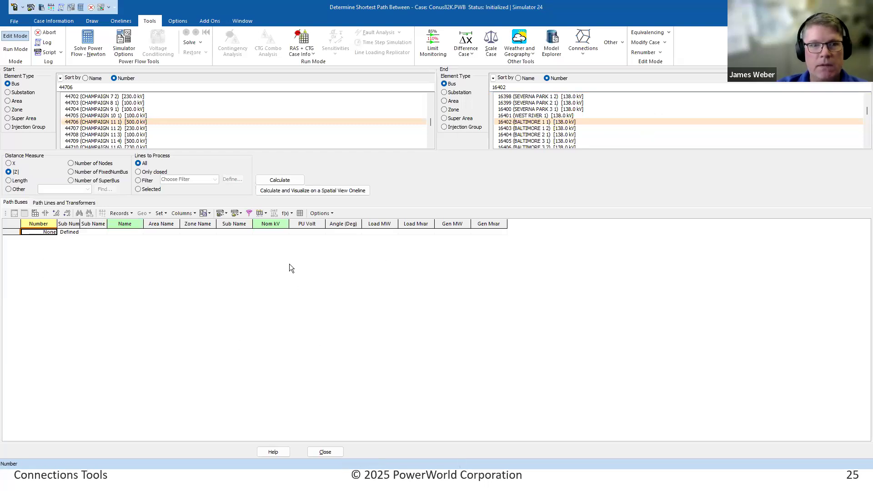
pyautogui.click(285, 182)
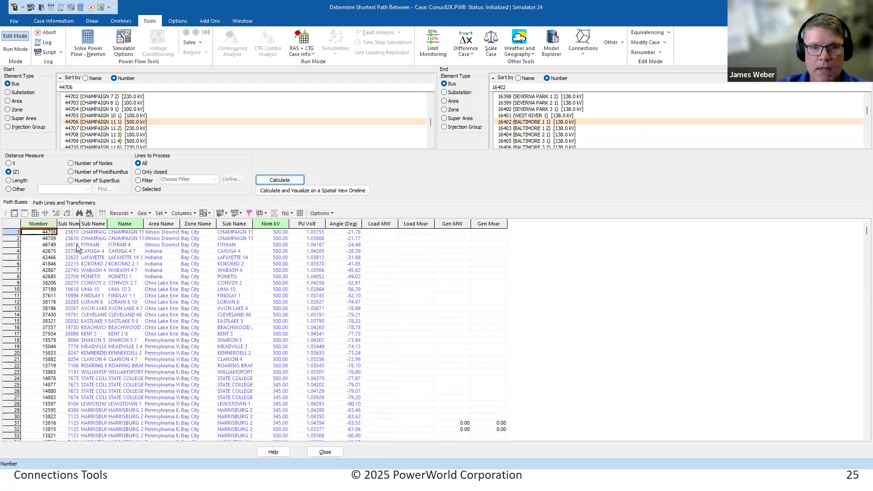
# - Look through the calculated path buses from the start bus to the end bus
pyautogui.click(55, 237)
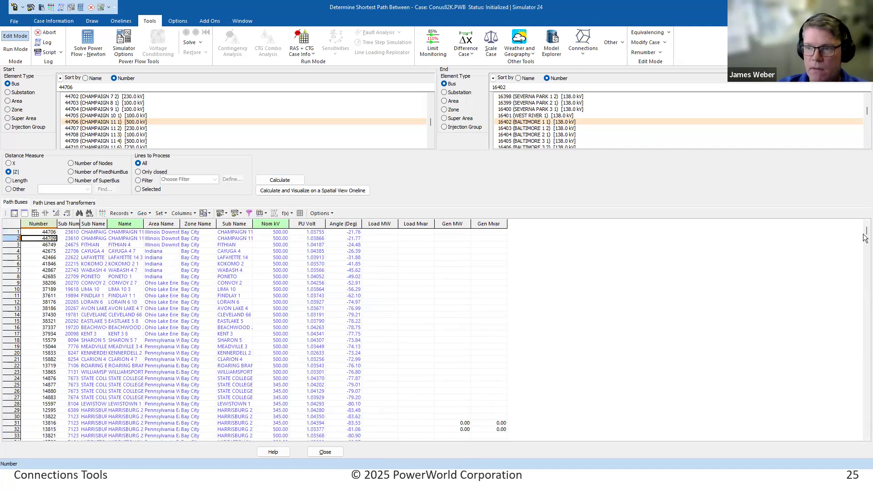
pyautogui.moveTo(864, 232); pyautogui.dragTo(860, 435)
pyautogui.click(196, 272)
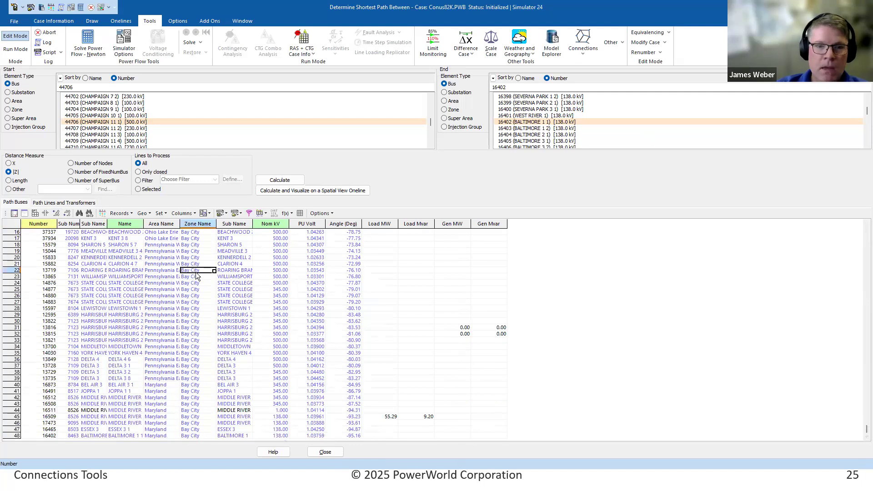
pyautogui.hotkey('ctrl', 'Up')
pyautogui.press('Left')
pyautogui.press('Right')
pyautogui.press('Left')
pyautogui.press('Right')
pyautogui.press('Left')
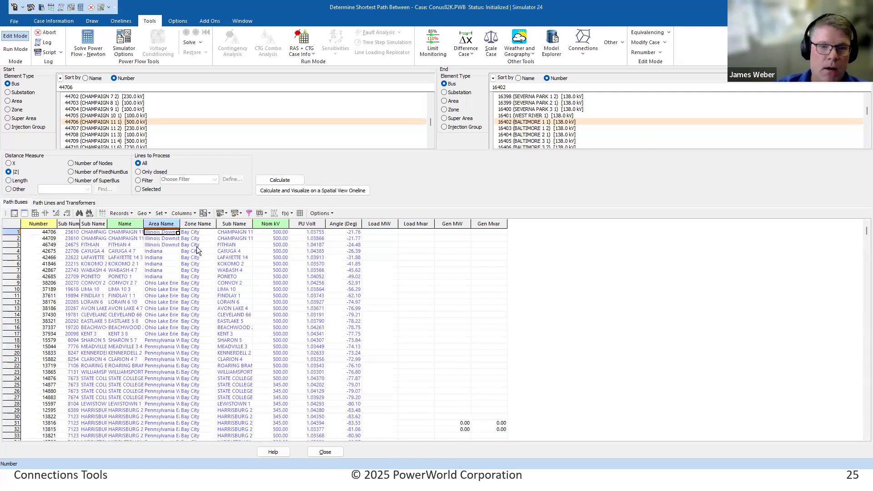
# - Widen the Area Name column of the path buses and review the areas the path crosses down to the end bus
pyautogui.moveTo(180, 224); pyautogui.dragTo(197, 223)
pyautogui.moveTo(164, 251); pyautogui.dragTo(178, 396)
pyautogui.scroll(-5, 177, 397)
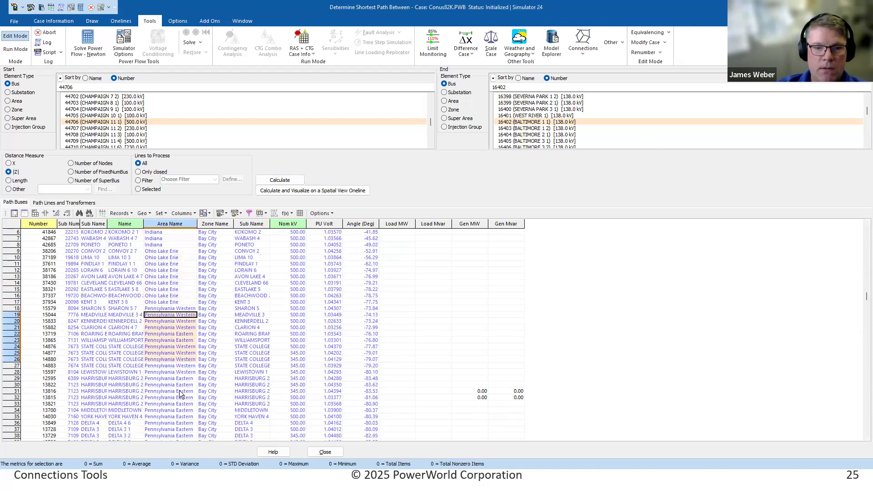
pyautogui.moveTo(171, 392); pyautogui.dragTo(196, 442)
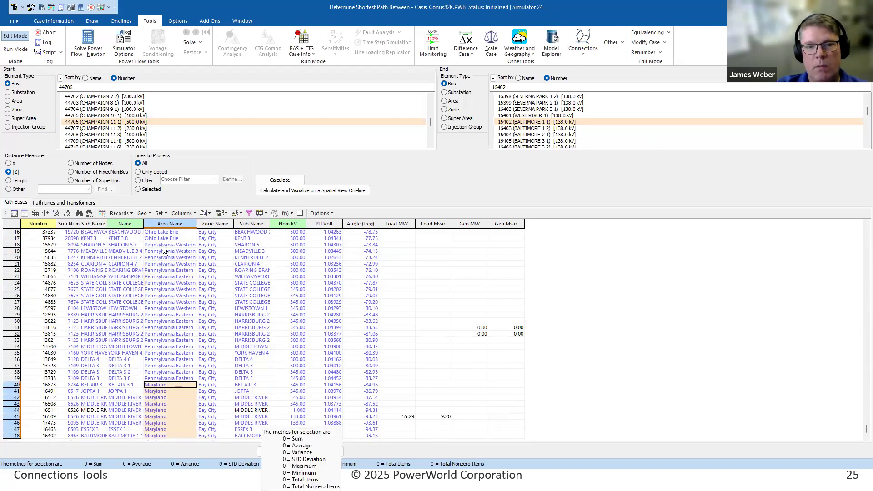
# - Show the path's lines and transformers, and calculate and visualize the path on a spatial view oneline
pyautogui.click(68, 204)
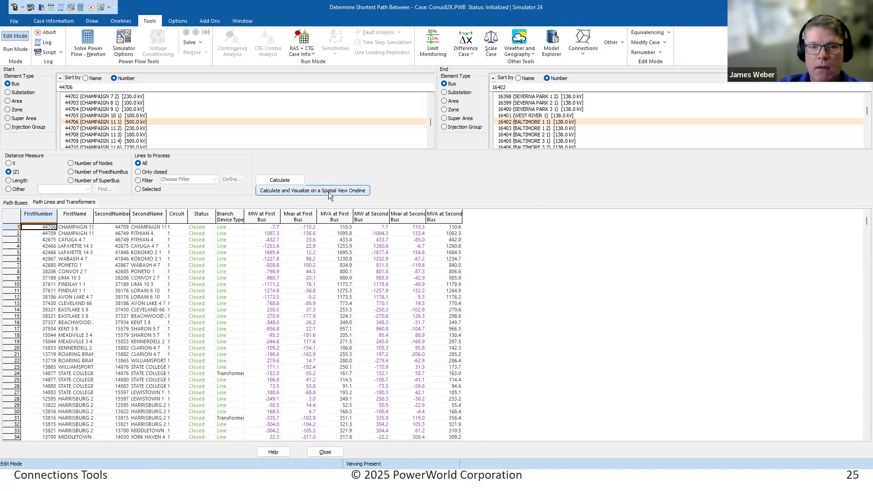
pyautogui.click(315, 190)
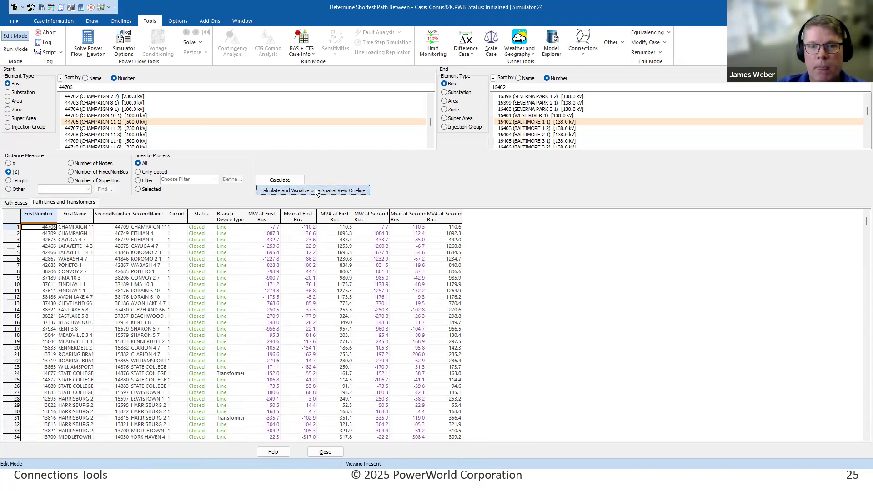
pyautogui.scroll(-2, 420, 334)
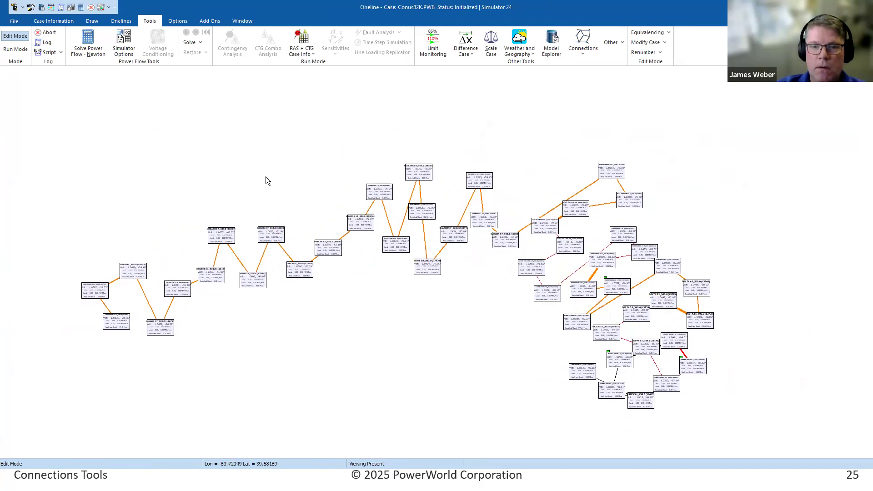
# - Auto-insert the United States state borders on the oneline with the Entire World (Mercator) projection, supplying the border file US_WY.bor
pyautogui.rightClick(206, 145)
pyautogui.click(134, 165)
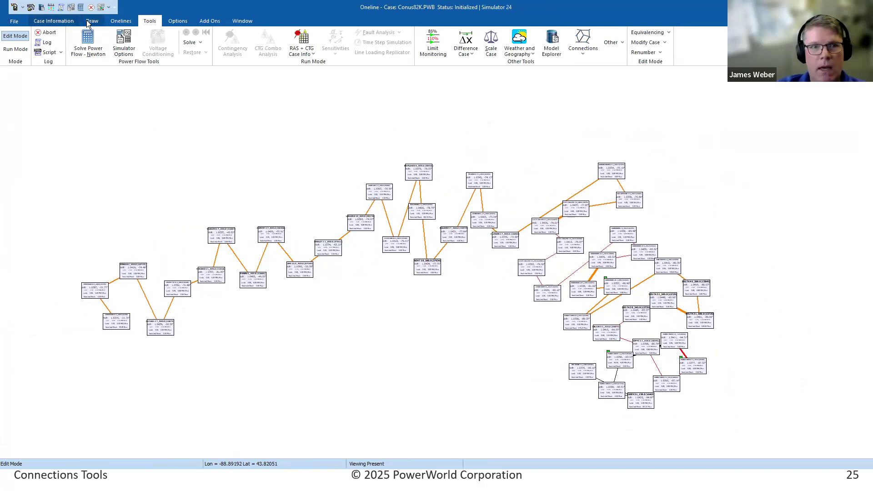
pyautogui.click(92, 21)
pyautogui.click(72, 32)
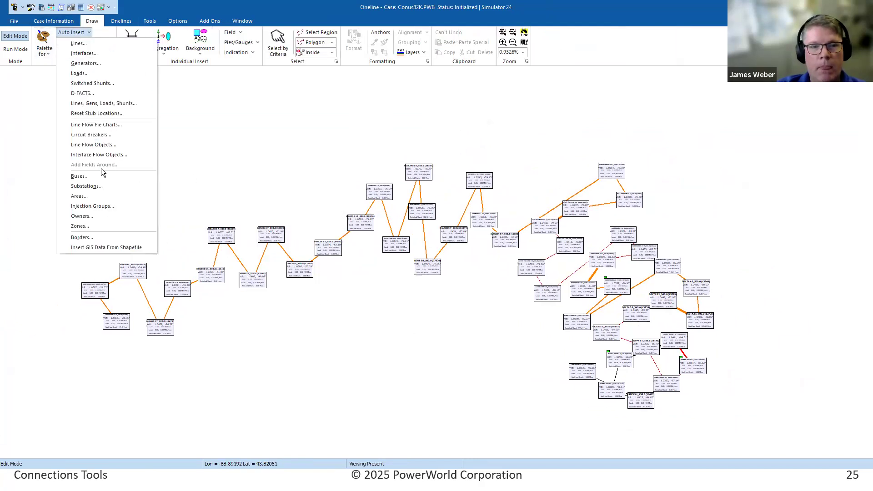
pyautogui.click(90, 238)
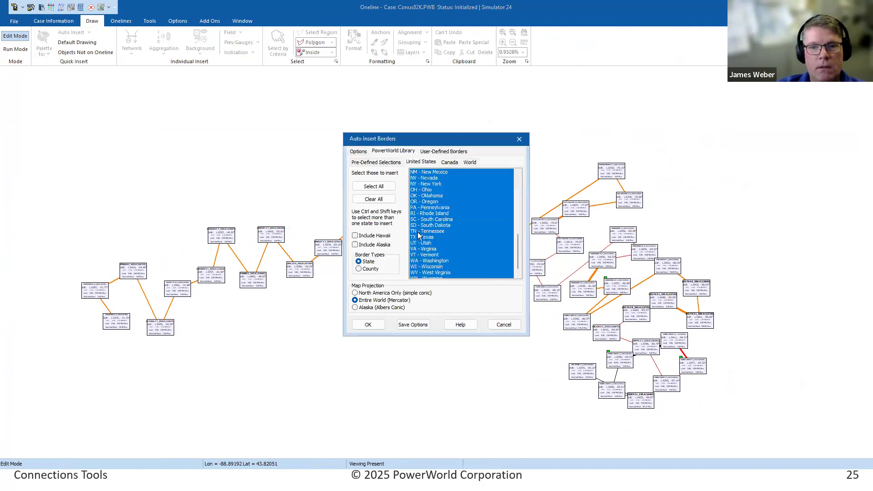
pyautogui.click(368, 325)
pyautogui.click(426, 254)
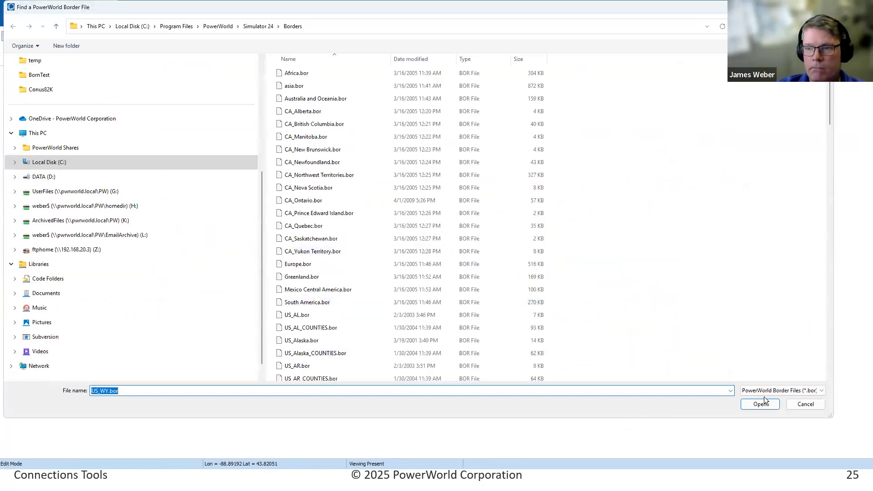
pyautogui.click(761, 404)
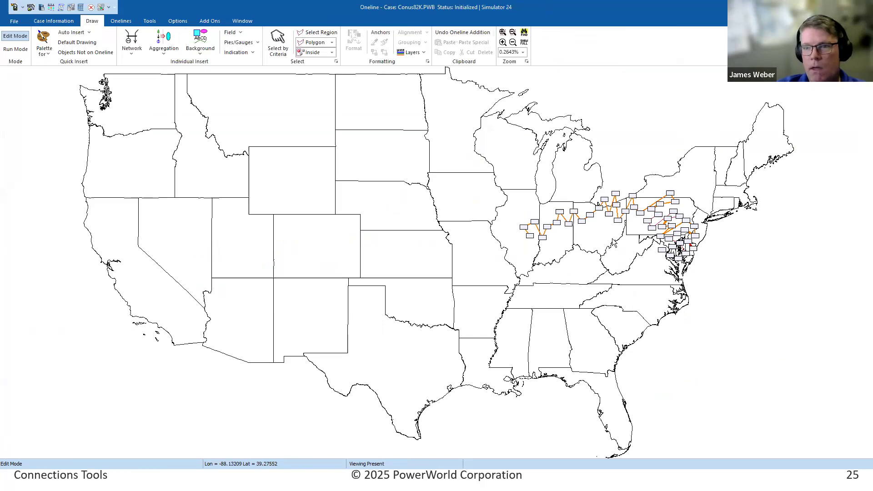
# - Examine the route of the shortest path across the state borders, closing in on its eastern end around Pennsylvania and Maryland
pyautogui.scroll(3, 615, 243)
pyautogui.scroll(5, 633, 130)
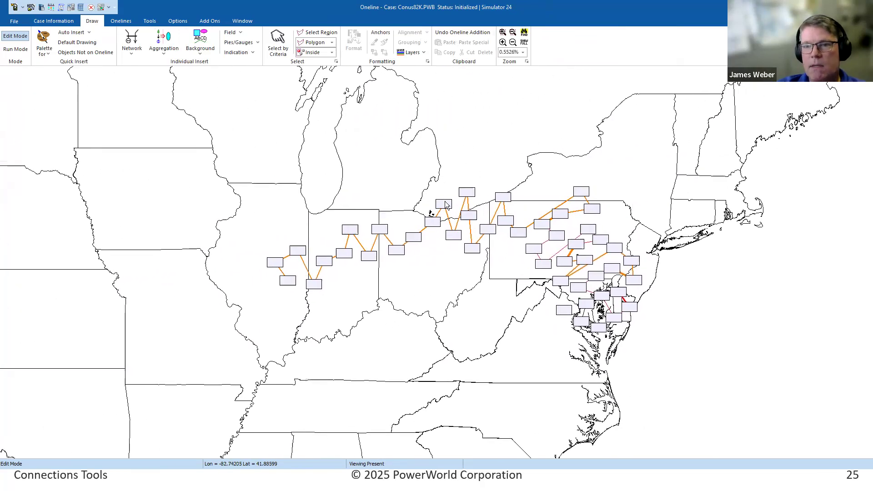
pyautogui.moveTo(306, 329); pyautogui.dragTo(242, 277)
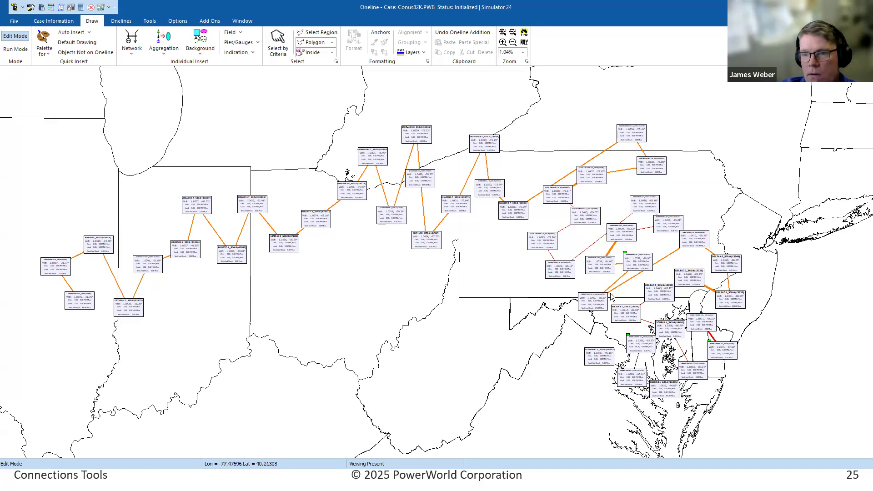
pyautogui.scroll(1, 685, 316)
pyautogui.rightClick(686, 313)
pyautogui.moveTo(497, 363); pyautogui.dragTo(357, 359)
pyautogui.scroll(2, 428, 323)
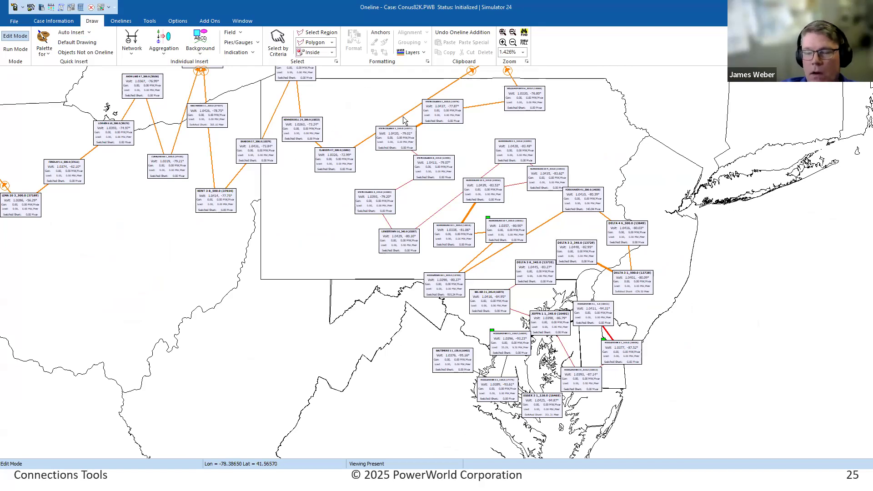
# - Return to the shortest path results and examine the nominal kV of the path buses through to the end bus
pyautogui.hotkey('alt', 'Tab')
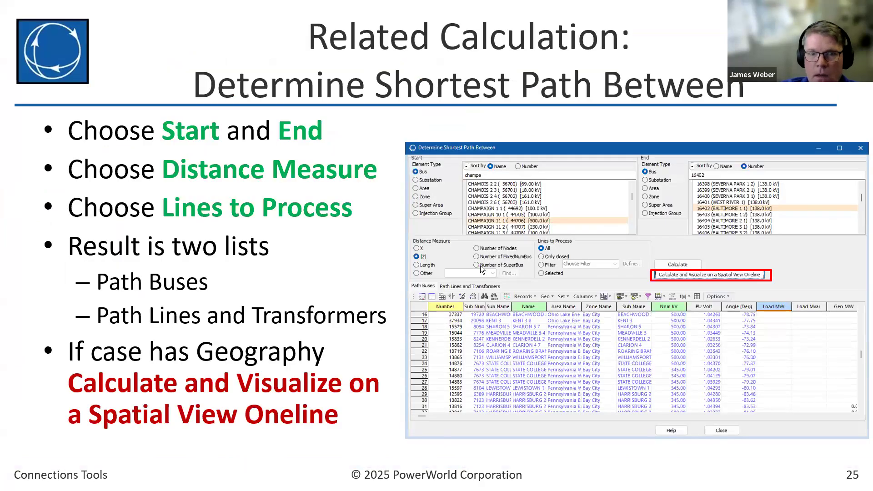
pyautogui.hotkey('alt', 'Tab')
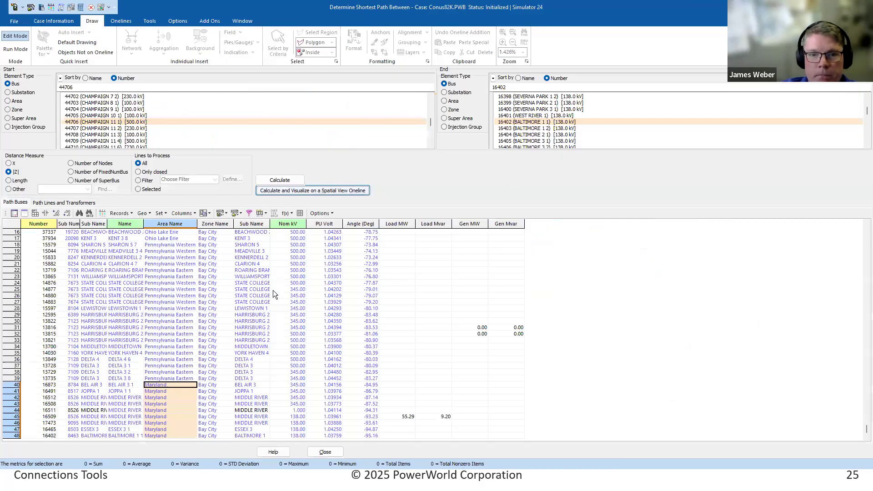
pyautogui.click(288, 290)
pyautogui.scroll(5, 288, 290)
pyautogui.moveTo(296, 232); pyautogui.dragTo(298, 342)
pyautogui.scroll(-5, 296, 337)
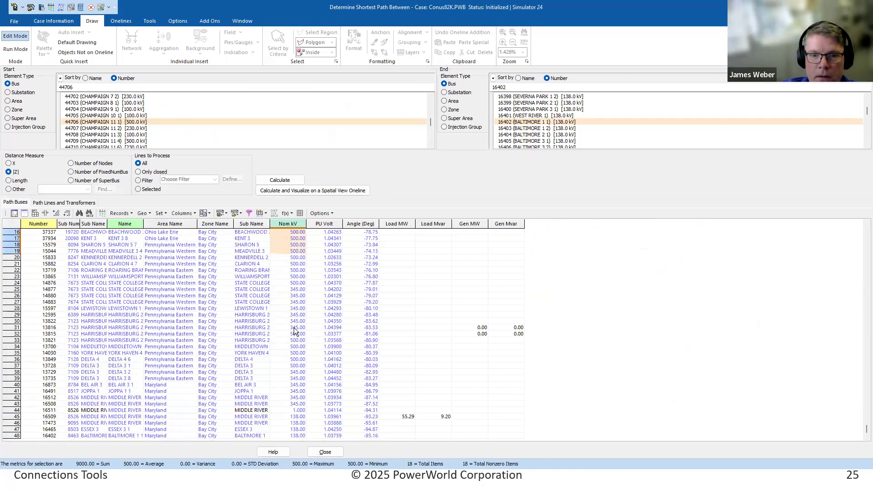
pyautogui.moveTo(294, 296); pyautogui.dragTo(297, 440)
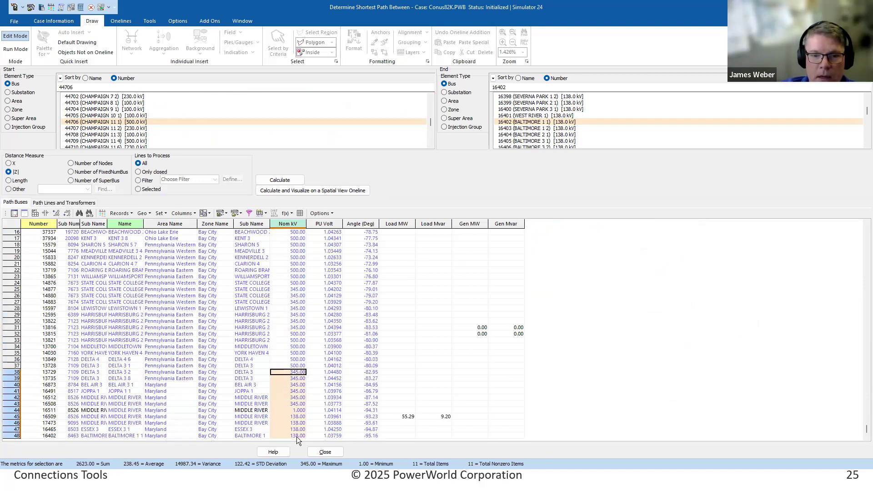
pyautogui.click(93, 436)
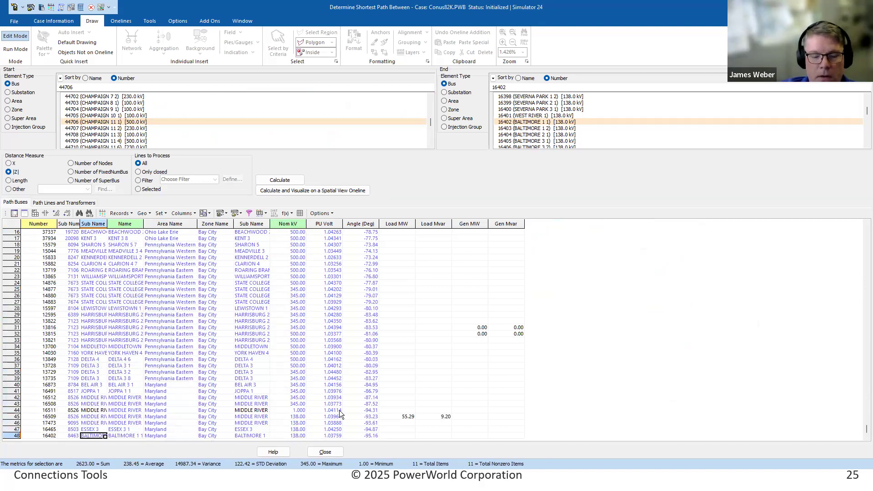
pyautogui.hotkey('alt', 'Tab')
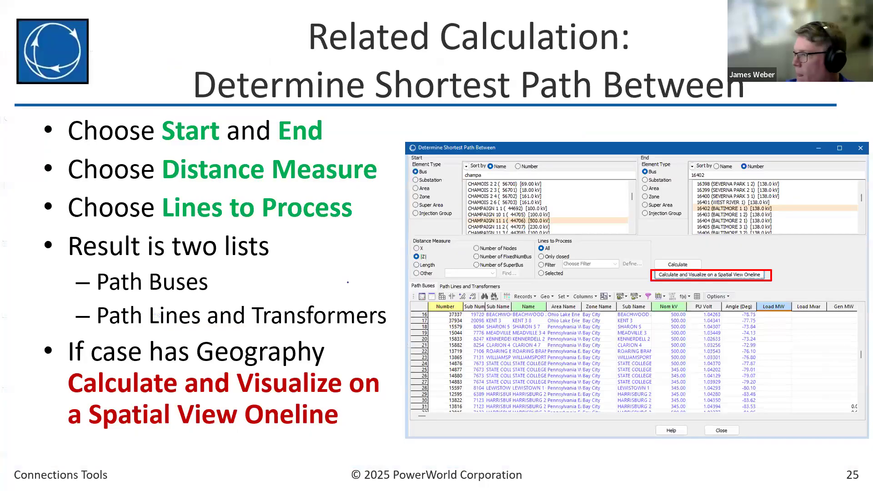
pyautogui.press('Right')
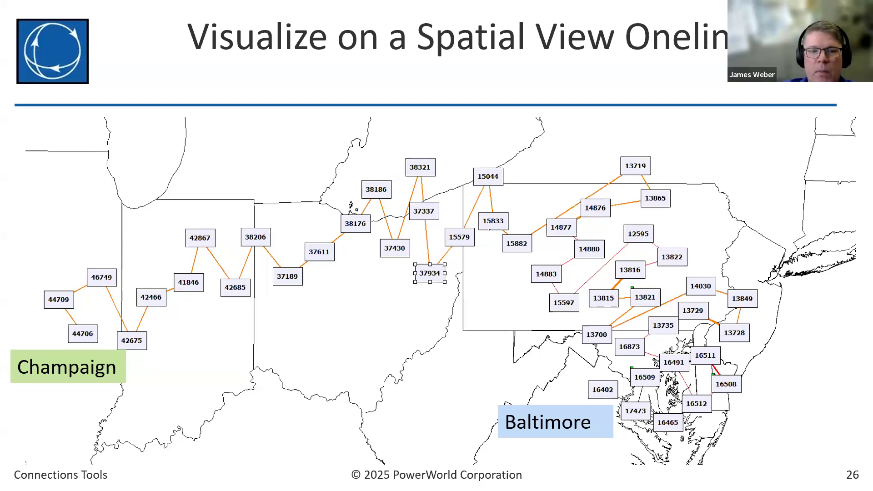
pyautogui.press('Right')
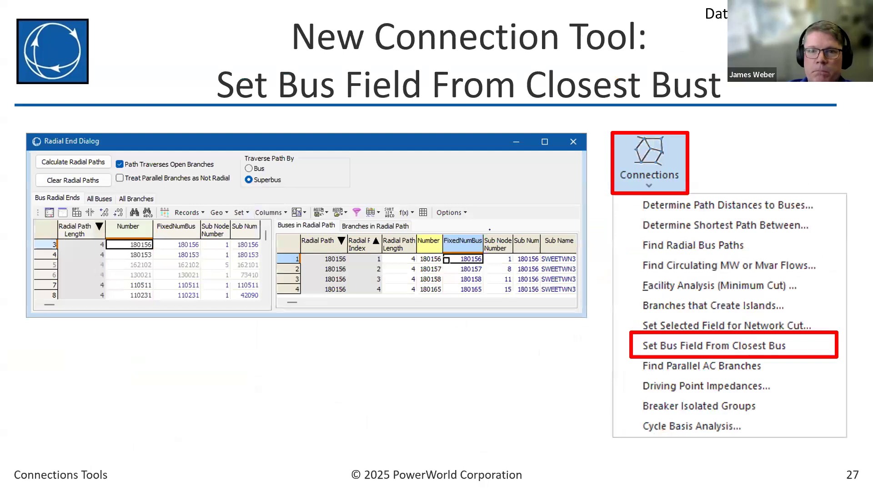
# - Switch to Simulator, close the shortest path dialog, and open the Set Bus Field From Closest Bus connections tool
pyautogui.hotkey('alt', 'Tab')
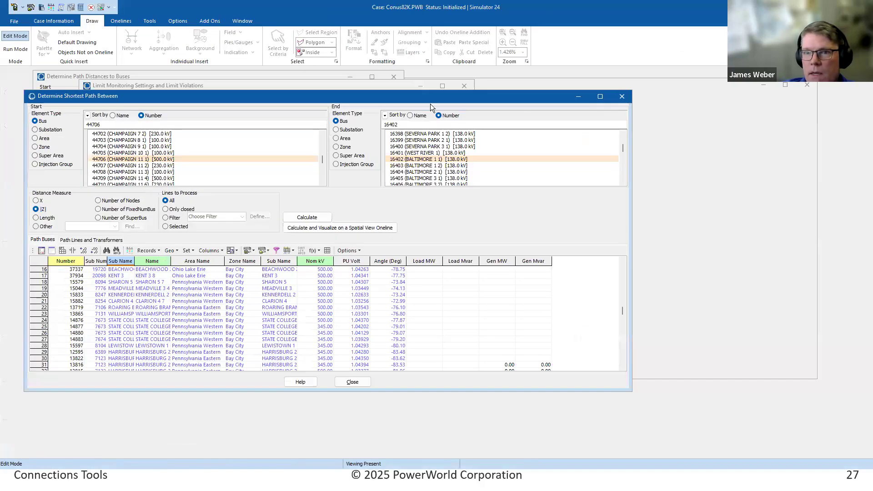
pyautogui.click(622, 96)
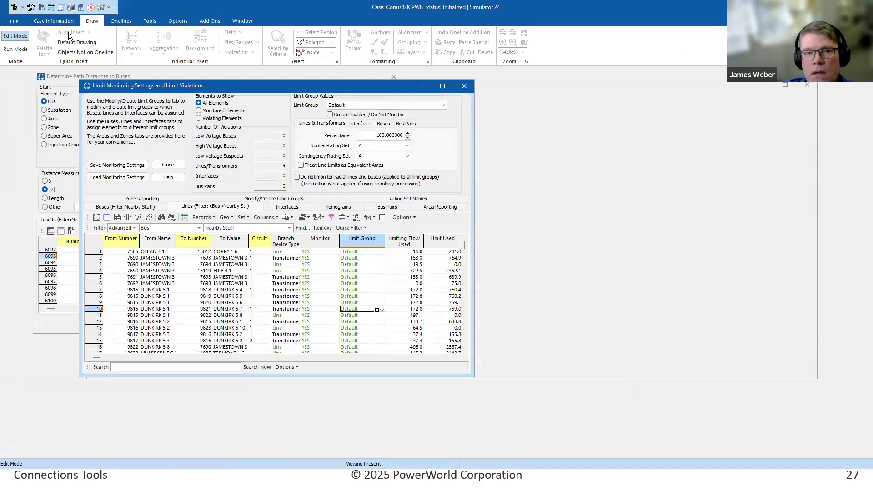
pyautogui.click(154, 20)
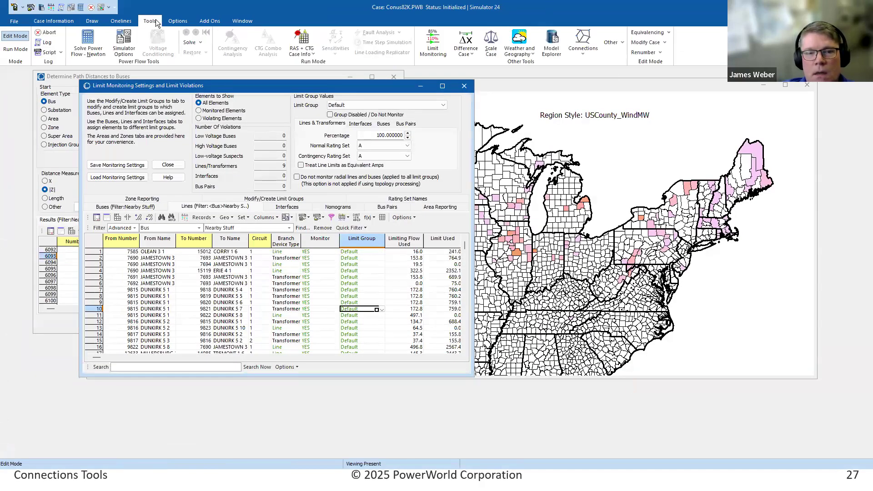
pyautogui.click(583, 45)
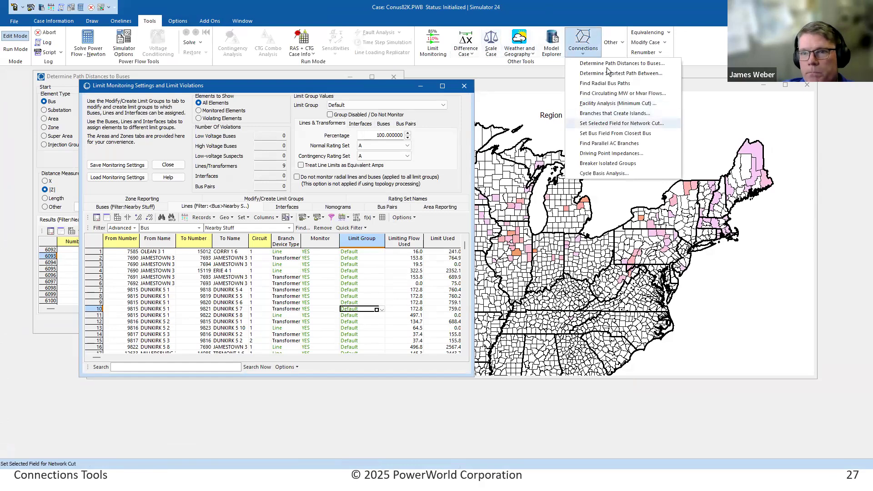
pyautogui.click(627, 135)
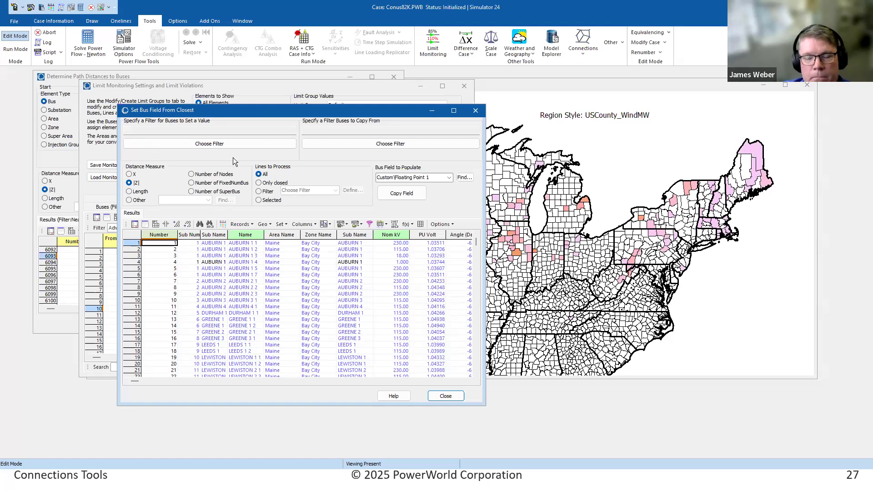
pyautogui.hotkey('alt', 'Tab')
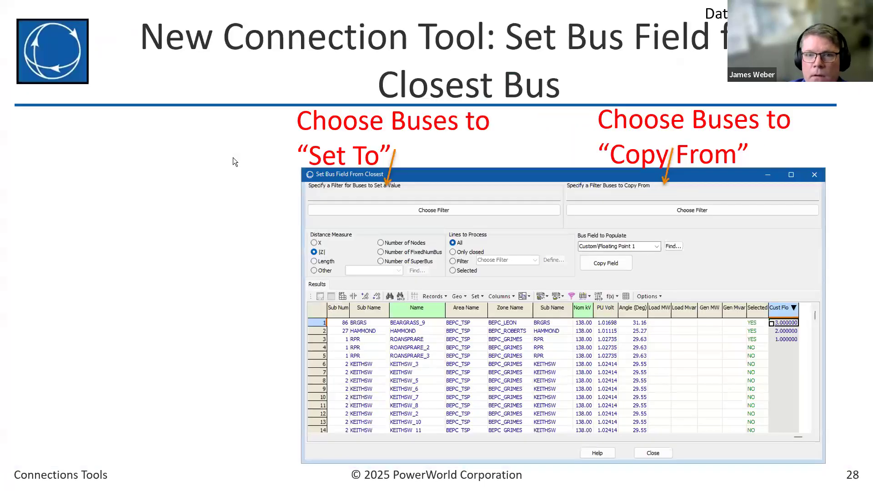
pyautogui.press('Right')
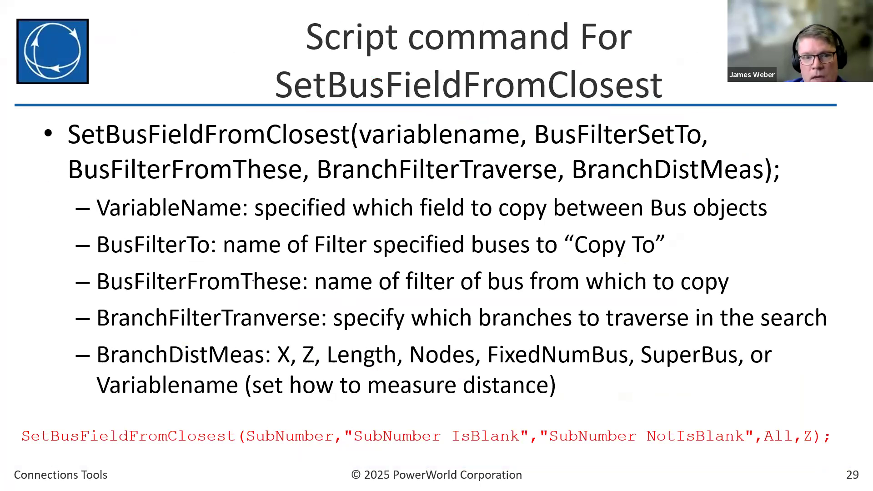
pyautogui.moveTo(108, 257)
pyautogui.mouseDown()
pyautogui.moveTo(216, 256)
pyautogui.moveTo(160, 259)
pyautogui.mouseUp()
pyautogui.moveTo(514, 421)
pyautogui.mouseDown()
pyautogui.moveTo(348, 422)
pyautogui.moveTo(350, 444)
pyautogui.moveTo(498, 449)
pyautogui.moveTo(525, 423)
pyautogui.moveTo(506, 420)
pyautogui.mouseUp()
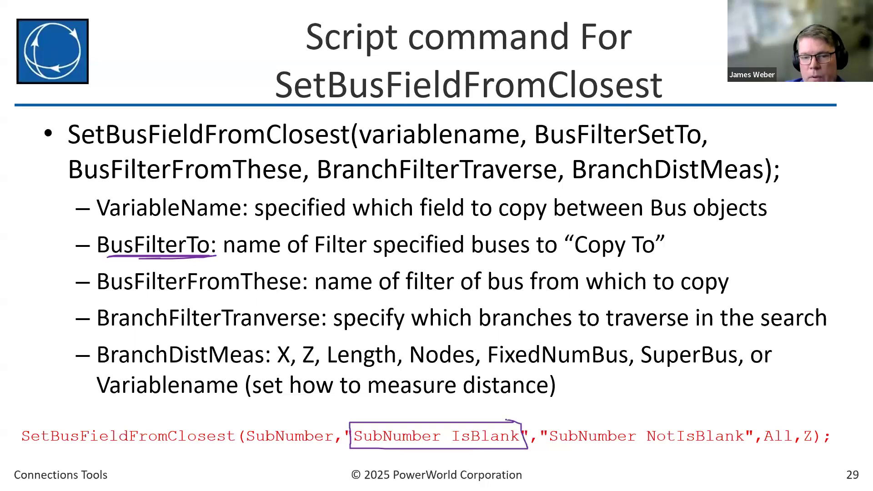
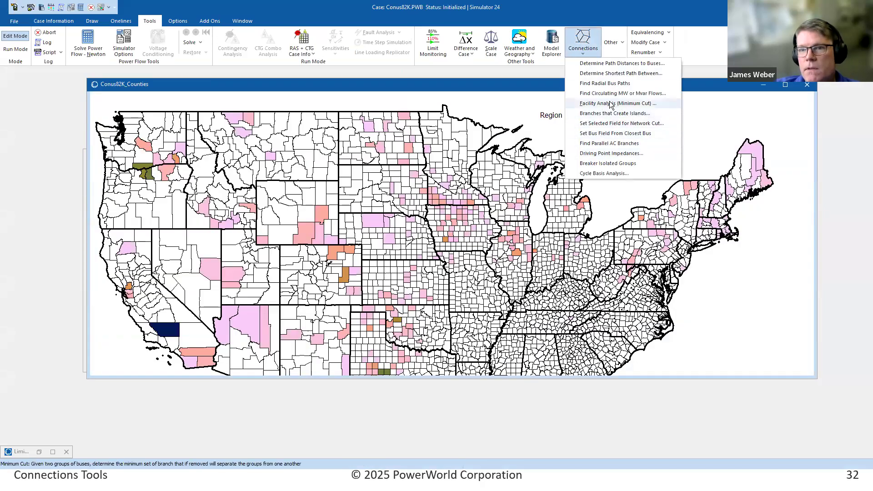
# - Open the Facility Analysis (Minimum Cut) tool, reposition and enlarge its window, and widen the Which system? column
pyautogui.click(608, 104)
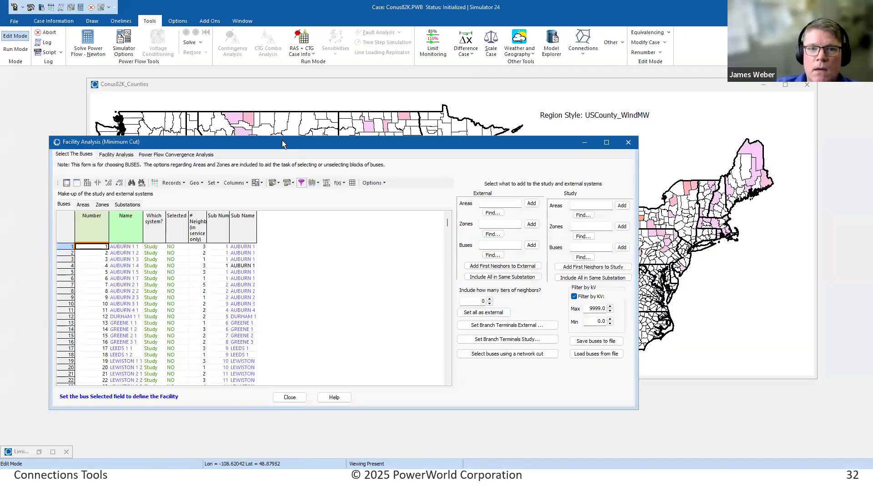
pyautogui.moveTo(284, 139); pyautogui.dragTo(283, 80)
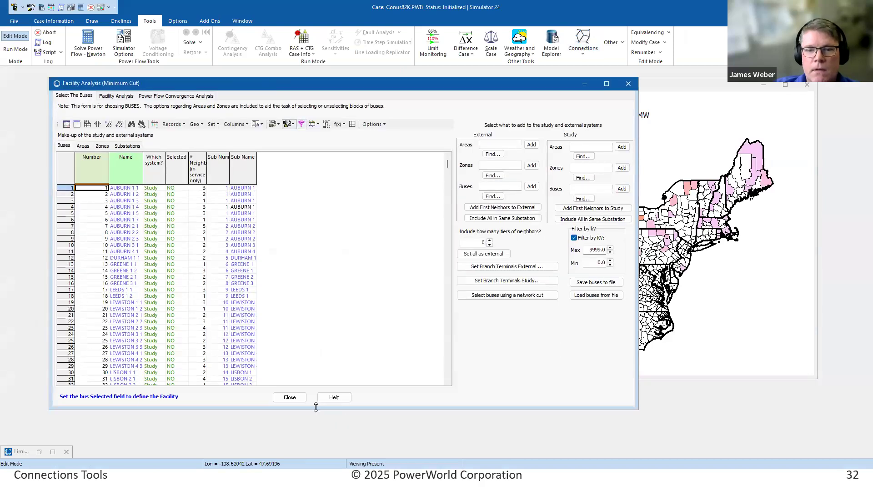
pyautogui.moveTo(318, 410); pyautogui.dragTo(318, 428)
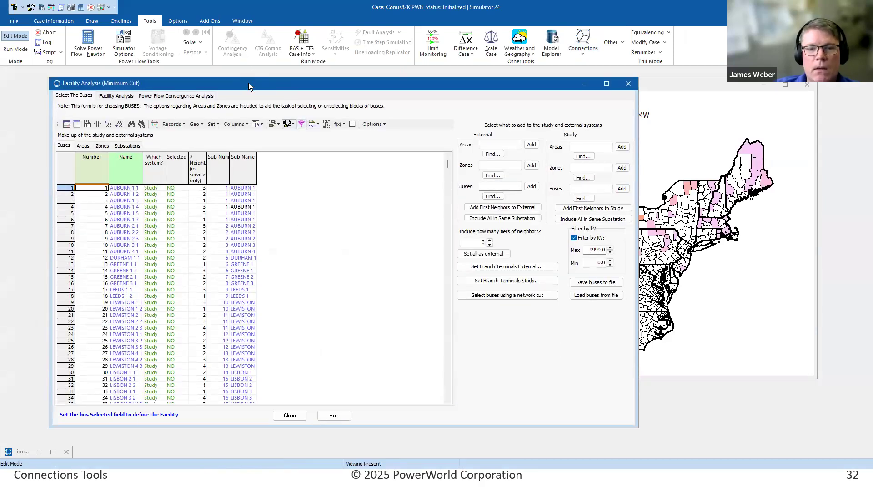
pyautogui.moveTo(248, 82); pyautogui.dragTo(312, 88)
pyautogui.click(305, 260)
pyautogui.click(301, 227)
pyautogui.moveTo(230, 173); pyautogui.dragTo(245, 174)
# - Examine the Which system? and Selected fields of the buses in the study and external systems list
pyautogui.click(219, 207)
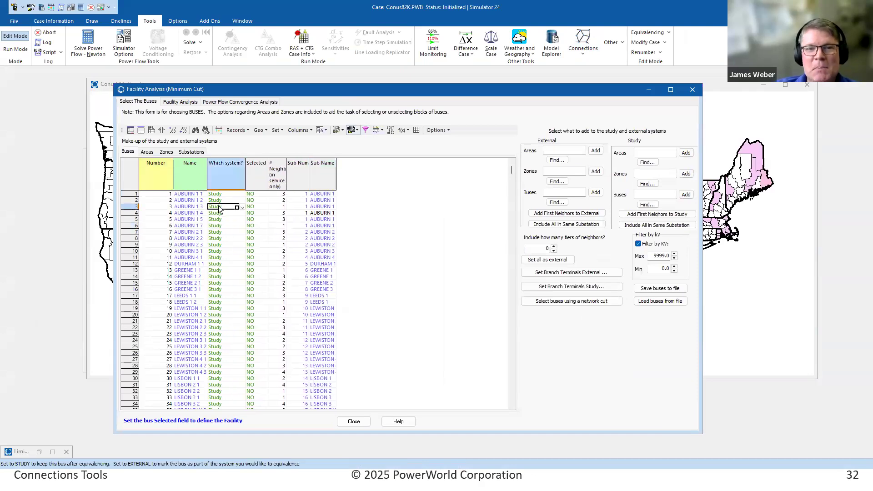
pyautogui.click(225, 244)
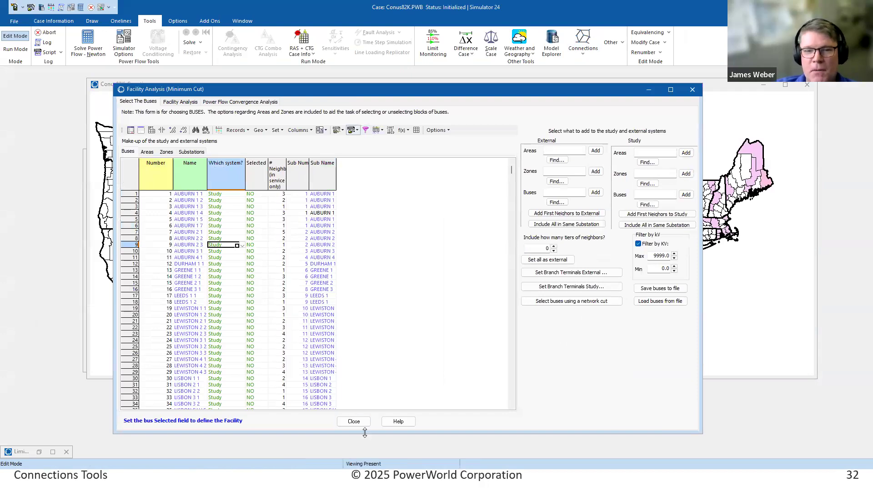
pyautogui.moveTo(365, 432); pyautogui.dragTo(365, 374)
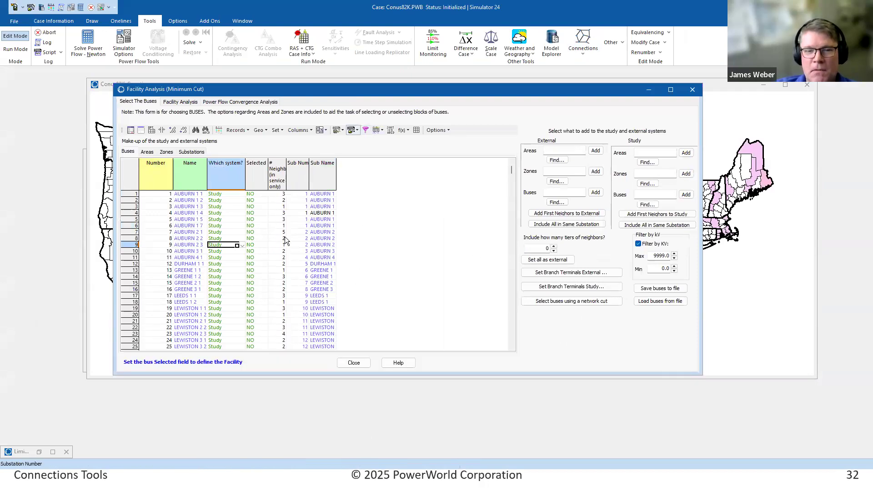
pyautogui.click(253, 207)
pyautogui.moveTo(255, 201); pyautogui.dragTo(251, 321)
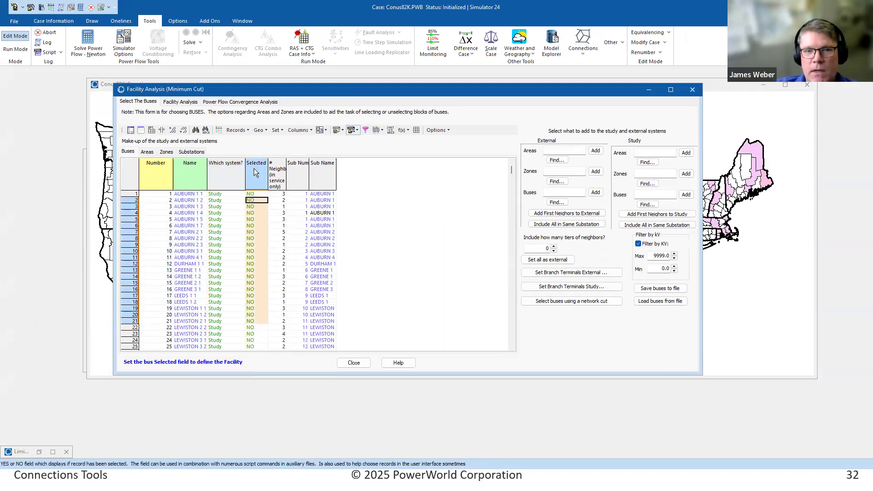
pyautogui.click(258, 226)
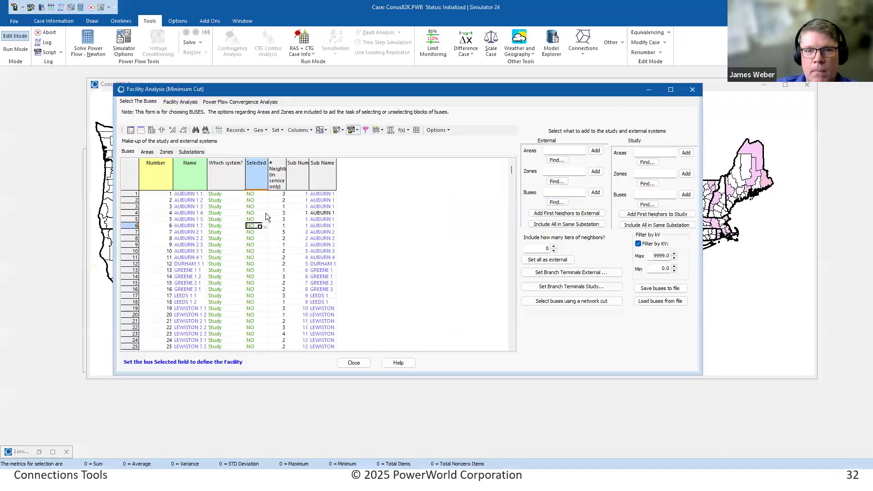
pyautogui.press('Up')
pyautogui.press('Up')
pyautogui.press('Up')
pyautogui.press('Up')
# - Add the Area Number field as the first column of the Facility Analysis bus list
pyautogui.rightClick(189, 213)
pyautogui.click(240, 236)
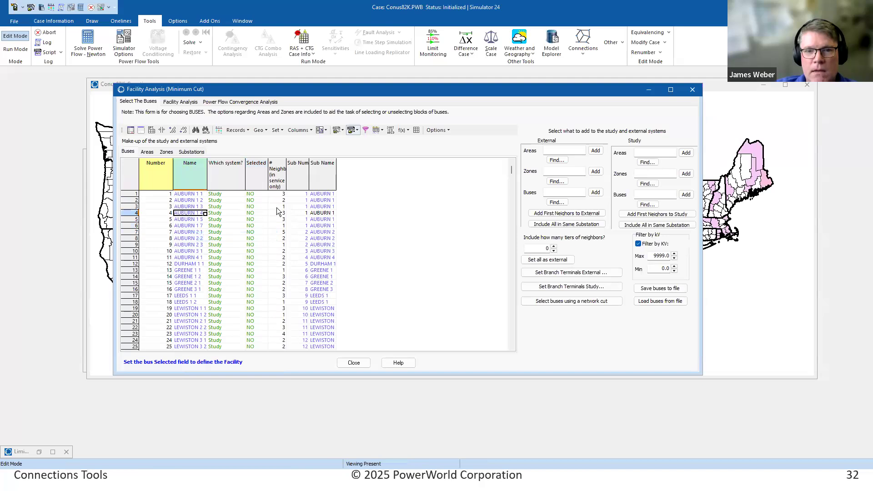
pyautogui.click(307, 118)
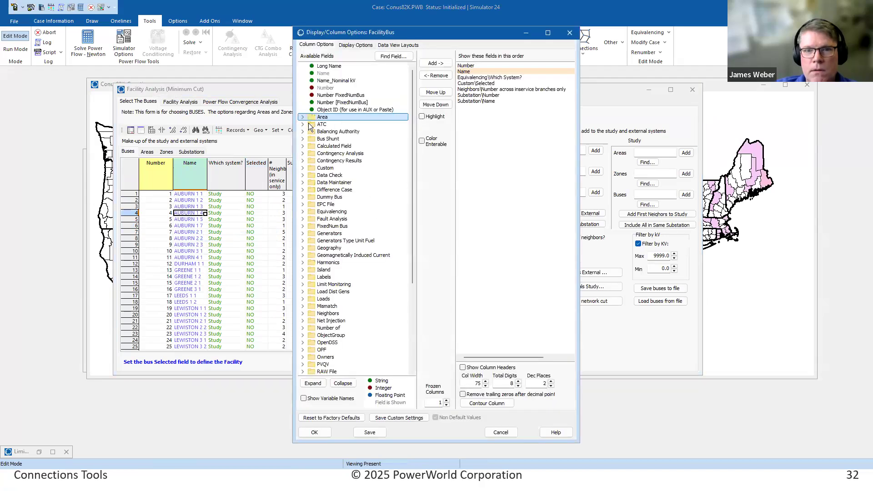
pyautogui.click(303, 117)
pyautogui.click(333, 139)
pyautogui.moveTo(487, 64); pyautogui.dragTo(487, 65)
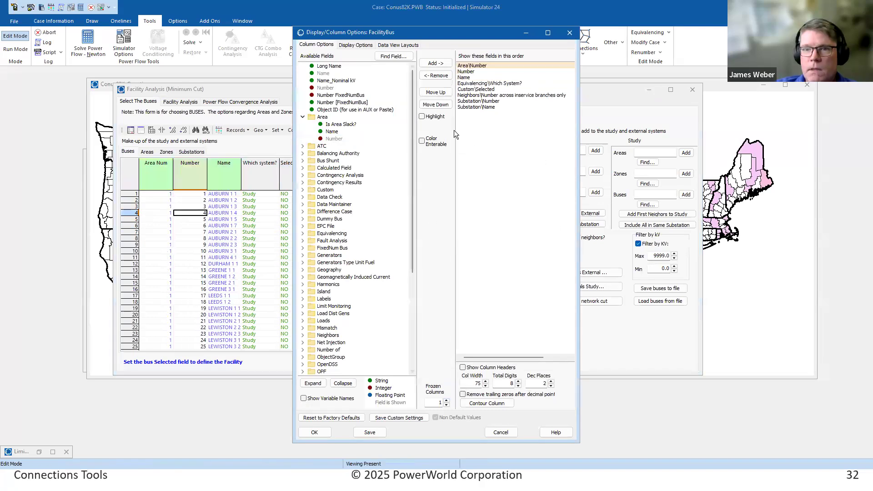
pyautogui.press('Return')
pyautogui.click(158, 199)
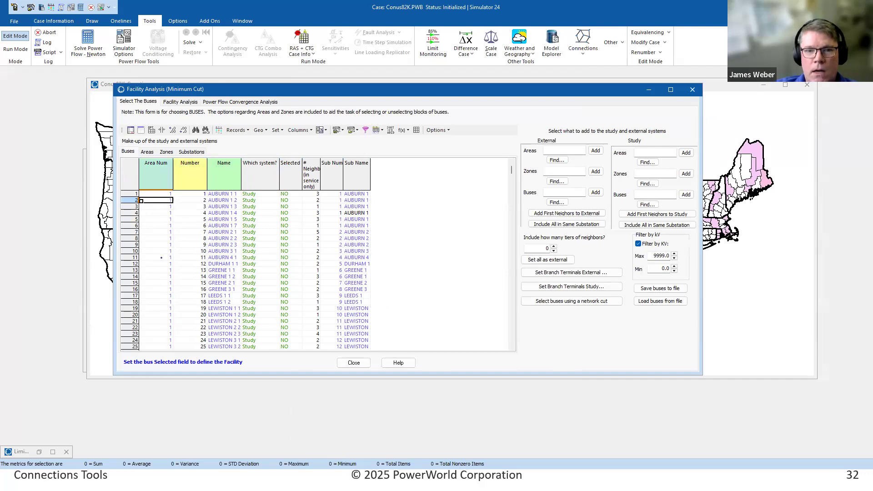
# - Check the slide's facility definition, and filter the bus list to area number 33
pyautogui.hotkey('alt', 'Tab')
pyautogui.press('Right')
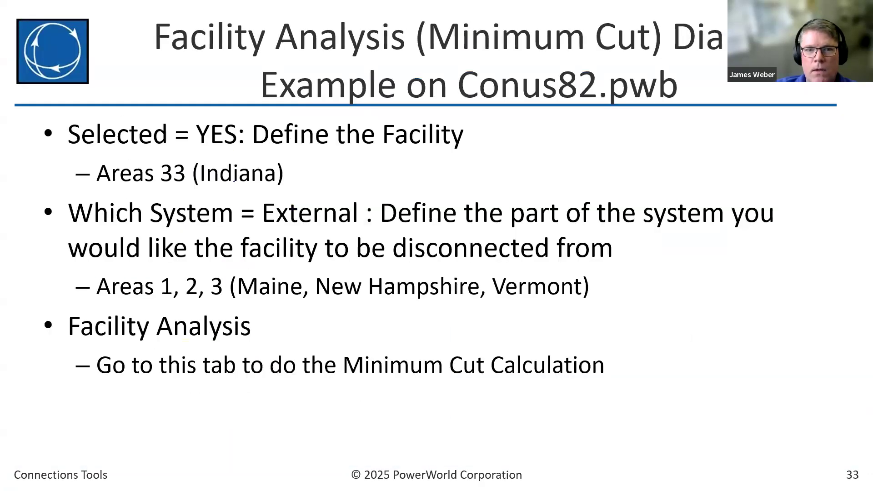
pyautogui.hotkey('alt', 'Tab')
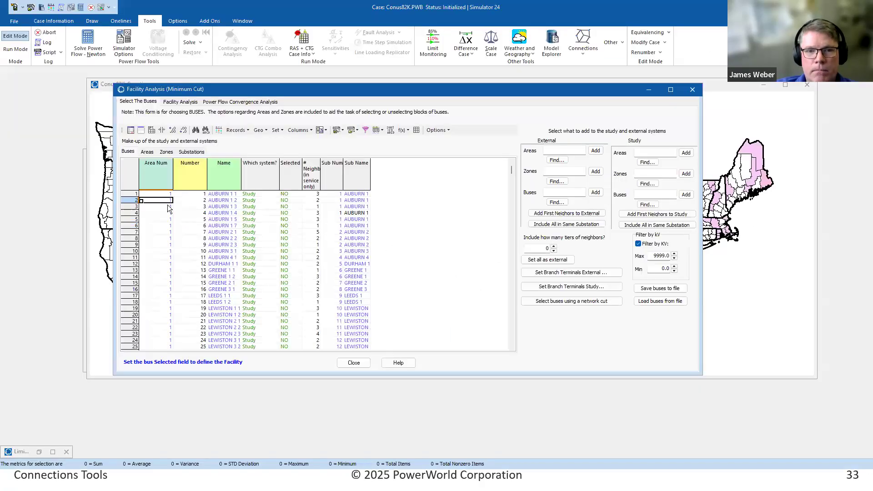
pyautogui.rightClick(167, 206)
pyautogui.click(197, 360)
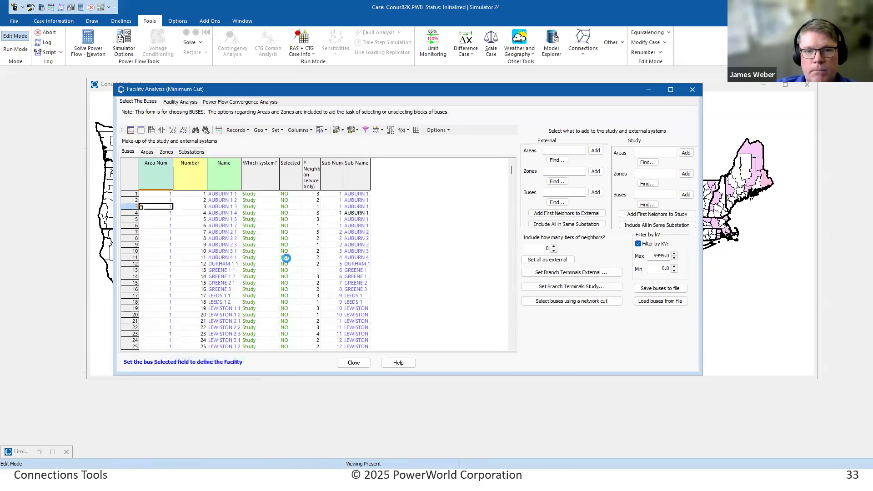
pyautogui.write('33')
pyautogui.click(459, 270)
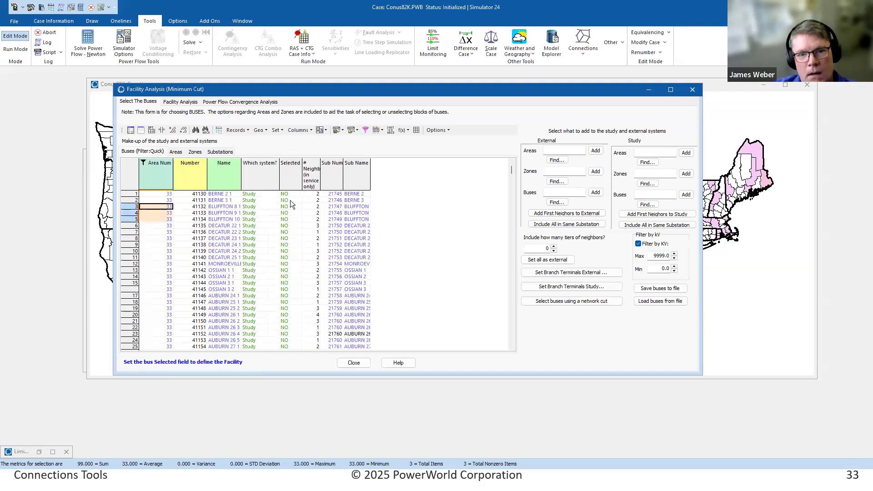
# - Set the Selected field to YES for all the filtered area 33 buses, and remove the filter from the list
pyautogui.click(288, 212)
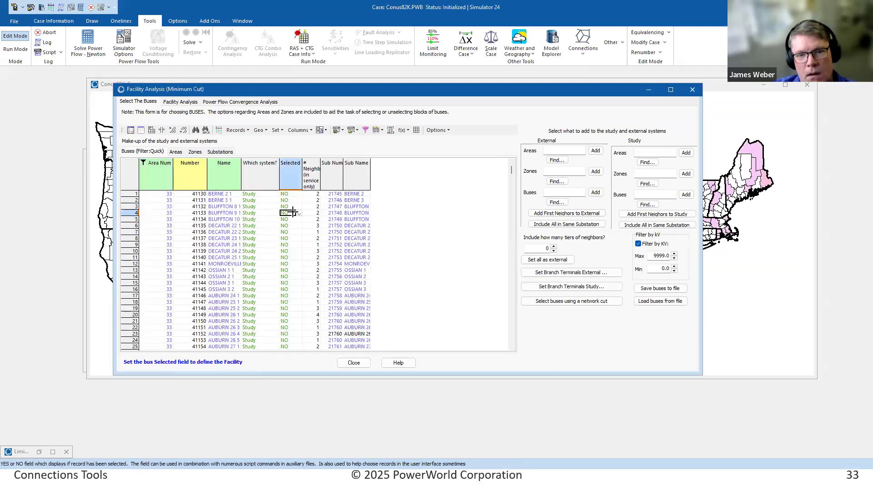
pyautogui.click(280, 131)
pyautogui.click(314, 152)
pyautogui.moveTo(291, 200); pyautogui.dragTo(291, 328)
pyautogui.click(153, 246)
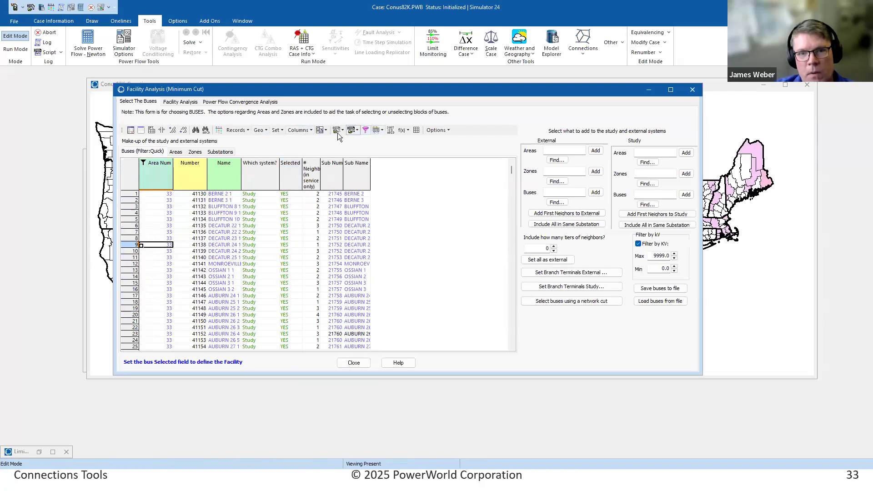
pyautogui.click(377, 132)
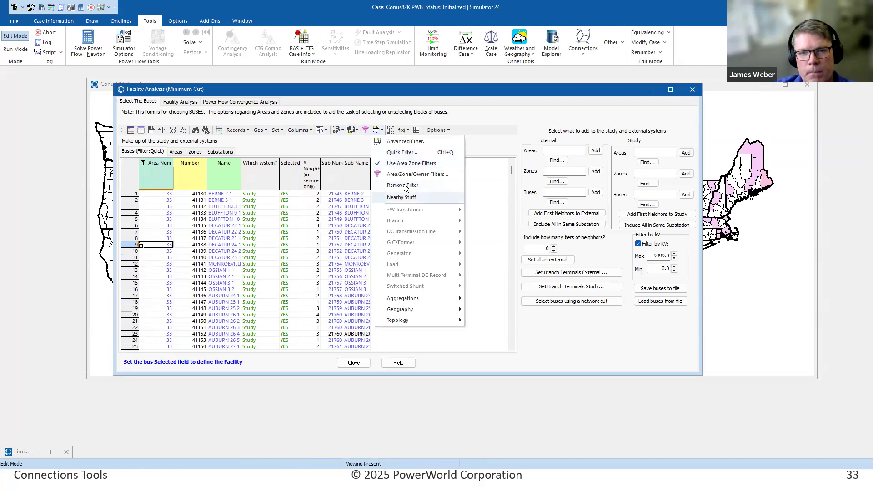
pyautogui.click(404, 185)
# - Filter the bus list to area numbers within the integer range list 1-3
pyautogui.rightClick(160, 219)
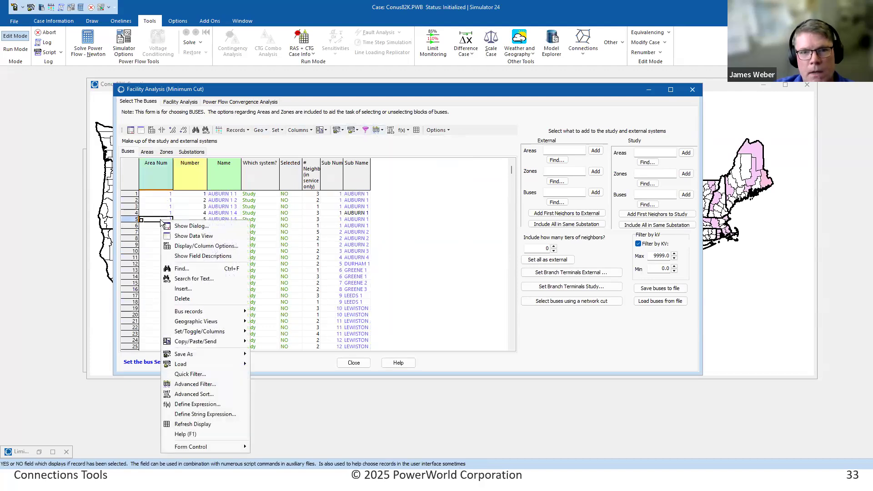
pyautogui.click(199, 374)
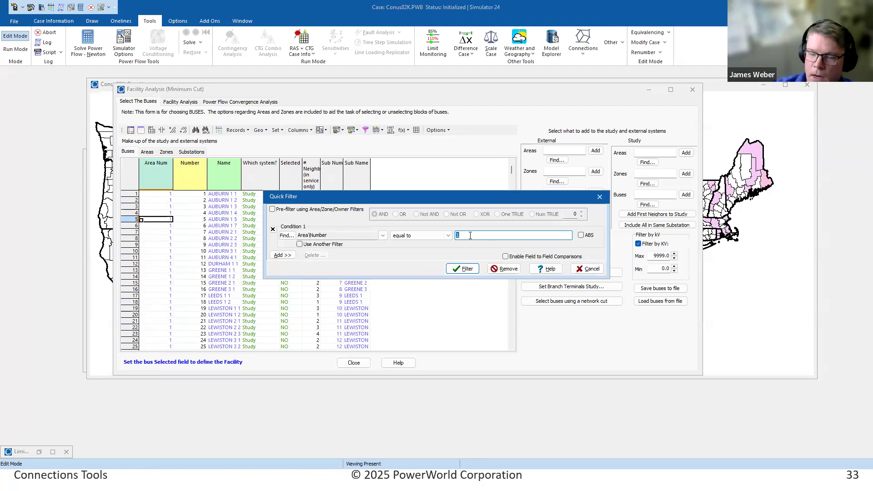
pyautogui.write('-3')
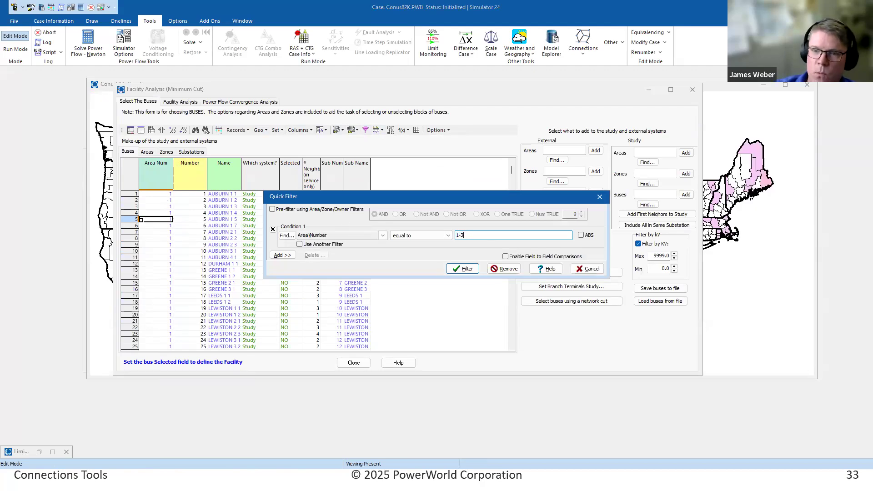
pyautogui.click(464, 271)
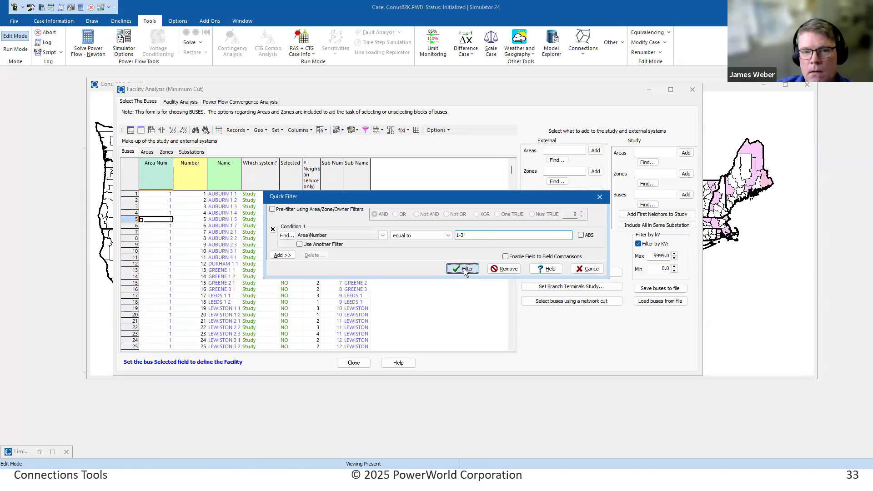
pyautogui.click(498, 252)
pyautogui.click(423, 235)
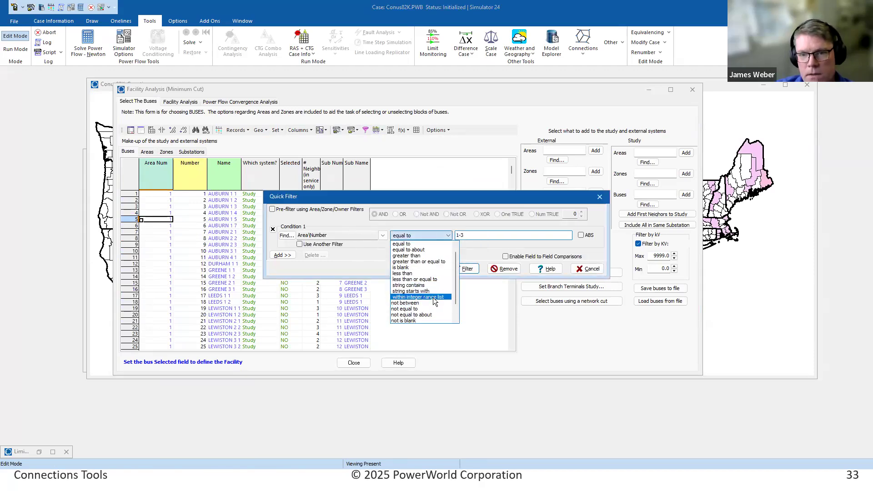
pyautogui.click(424, 298)
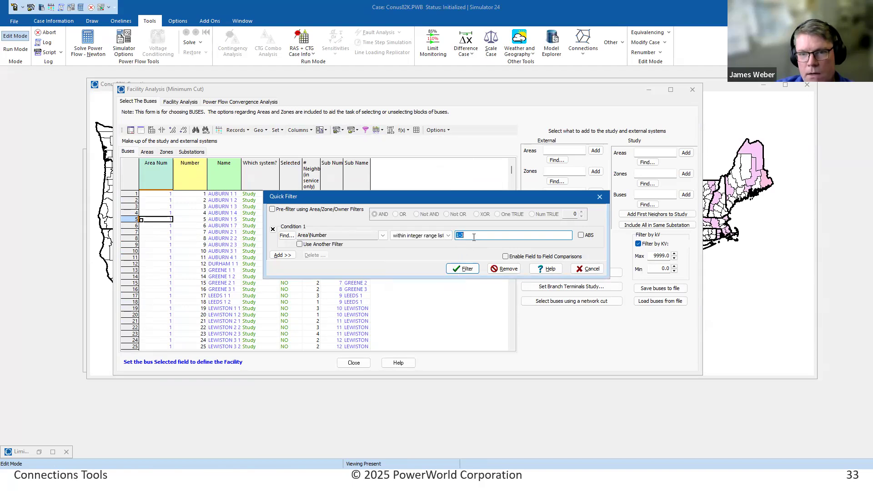
pyautogui.click(468, 269)
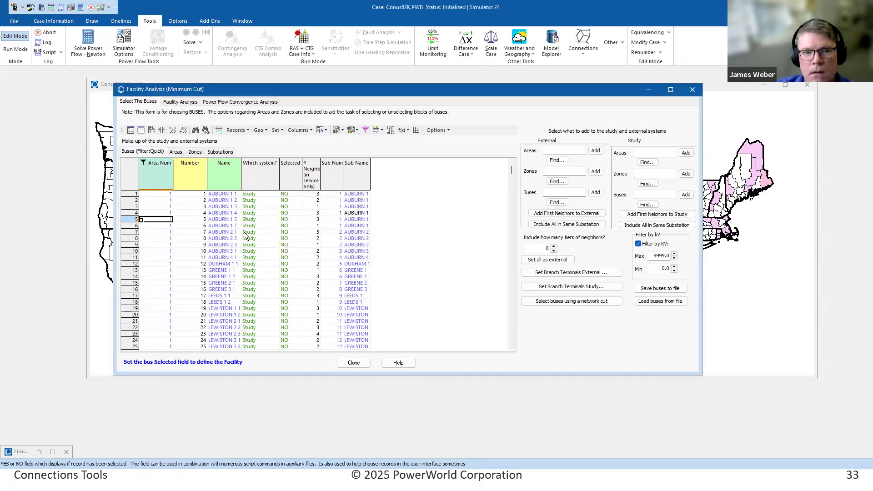
# - Add the Area Name field to the bus list directly after the Area Number column
pyautogui.click(235, 234)
pyautogui.rightClick(235, 234)
pyautogui.click(275, 256)
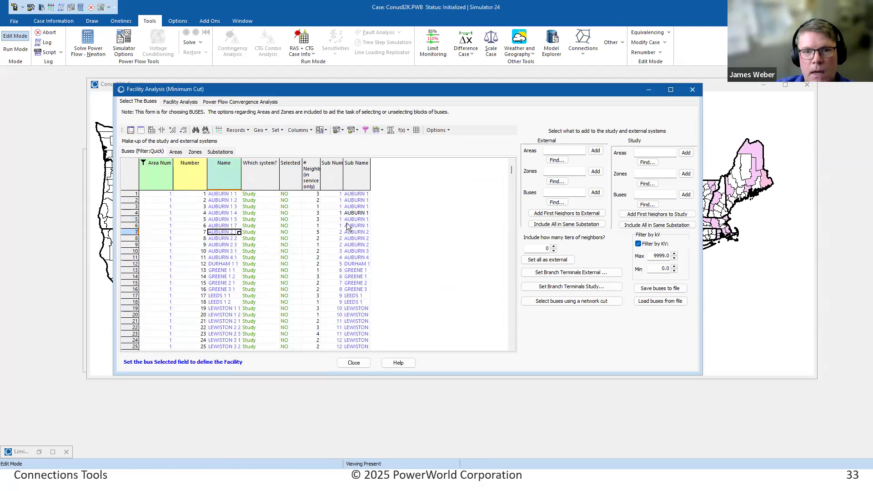
pyautogui.click(303, 117)
pyautogui.moveTo(332, 132); pyautogui.dragTo(478, 72)
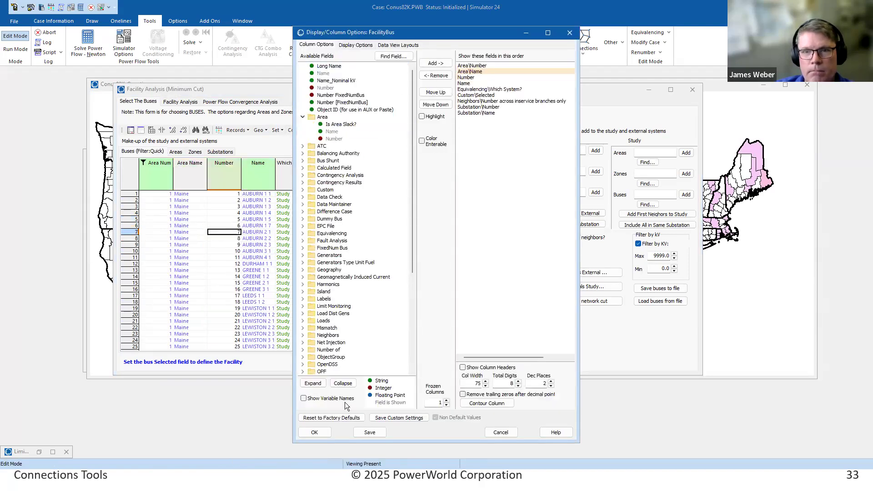
pyautogui.click(315, 433)
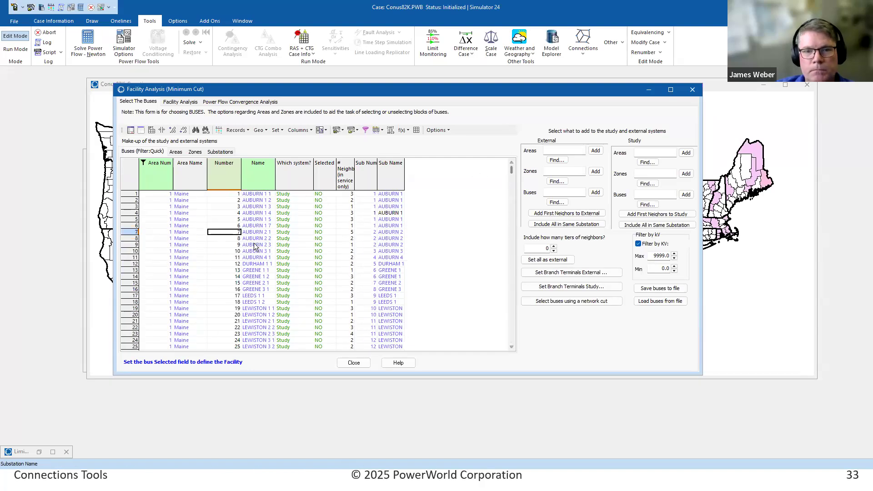
# - Set the Which System field to External for all buses in the filtered list of areas 1-3
pyautogui.click(290, 226)
pyautogui.click(296, 219)
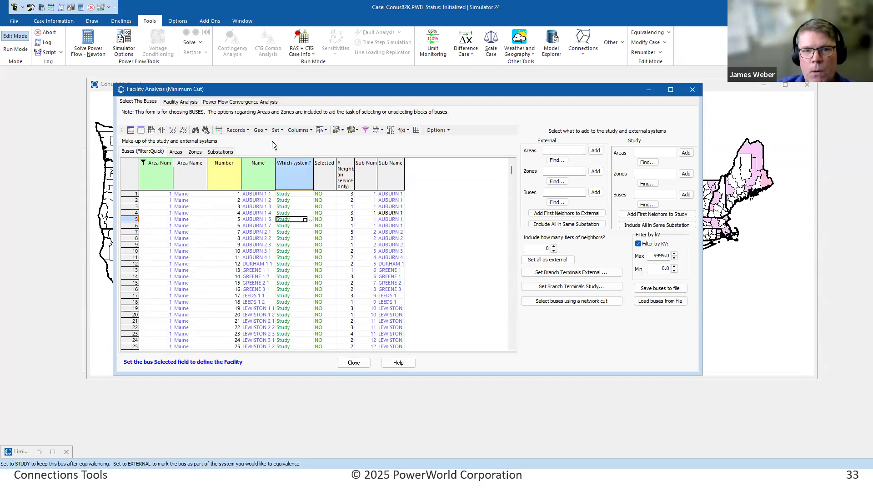
pyautogui.click(277, 131)
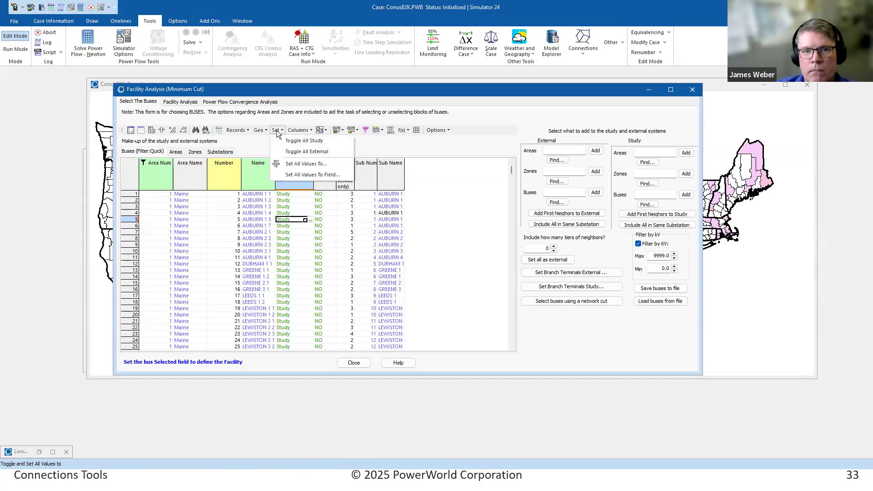
pyautogui.click(320, 152)
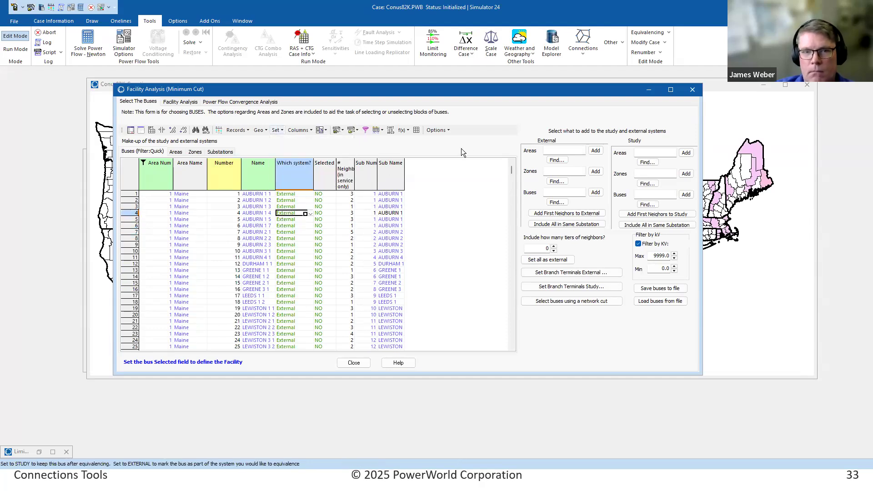
# - Switch to the slides, go back to slide 32, circle the External and Study selection options, and underline the External value
pyautogui.hotkey('alt', 'Tab')
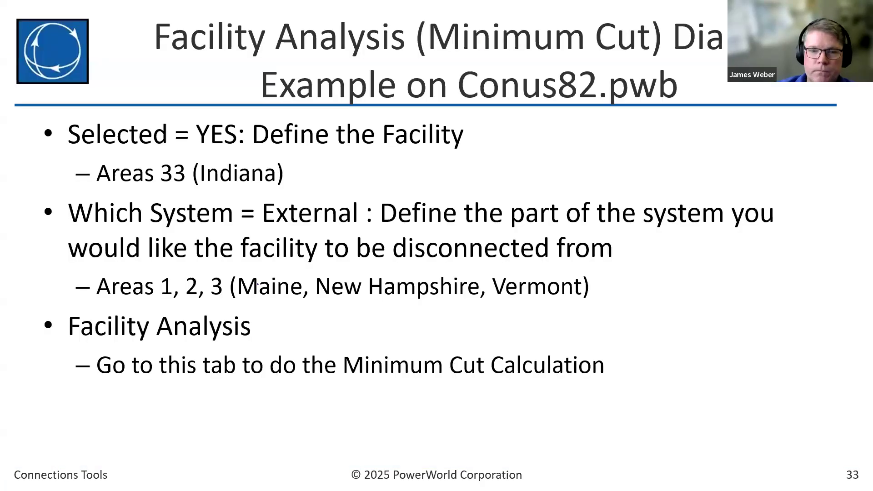
pyautogui.press('Left')
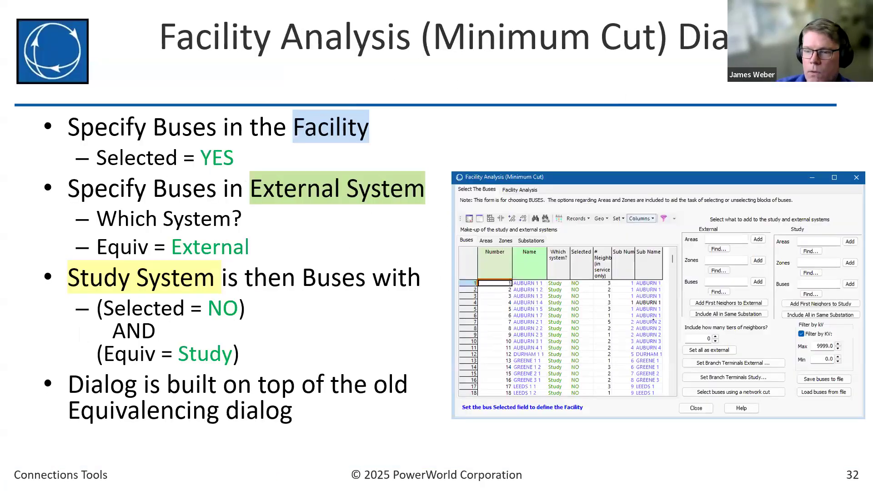
pyautogui.moveTo(731, 216)
pyautogui.mouseDown()
pyautogui.moveTo(666, 285)
pyautogui.moveTo(776, 402)
pyautogui.moveTo(841, 258)
pyautogui.moveTo(772, 231)
pyautogui.mouseUp()
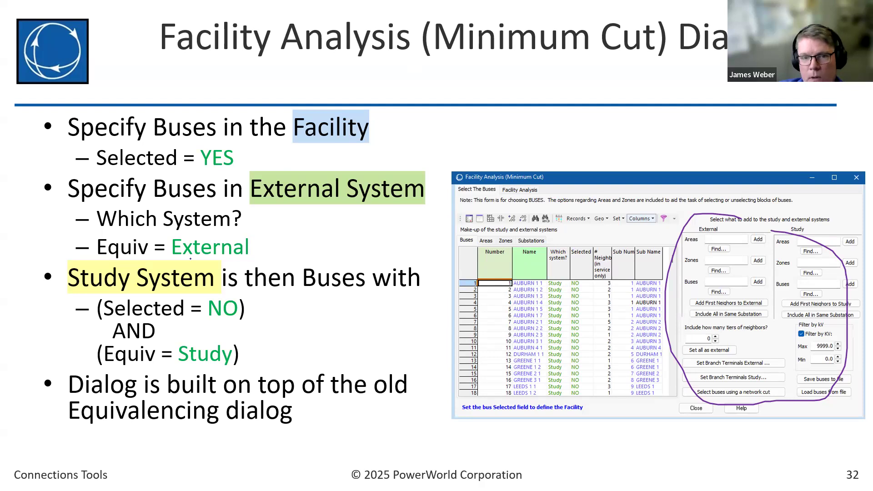
pyautogui.moveTo(172, 257); pyautogui.dragTo(256, 256)
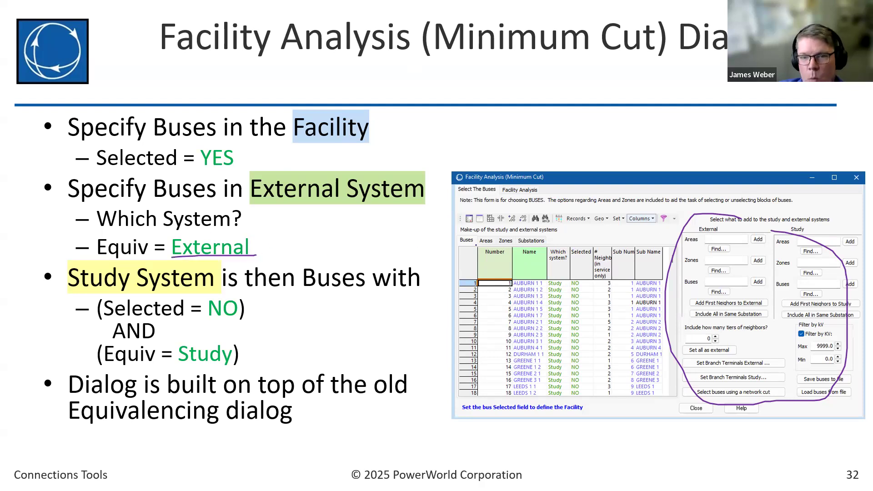
# - Switch back to Simulator and change the bus list's column headings from Normal to variable names
pyautogui.hotkey('alt', 'Tab')
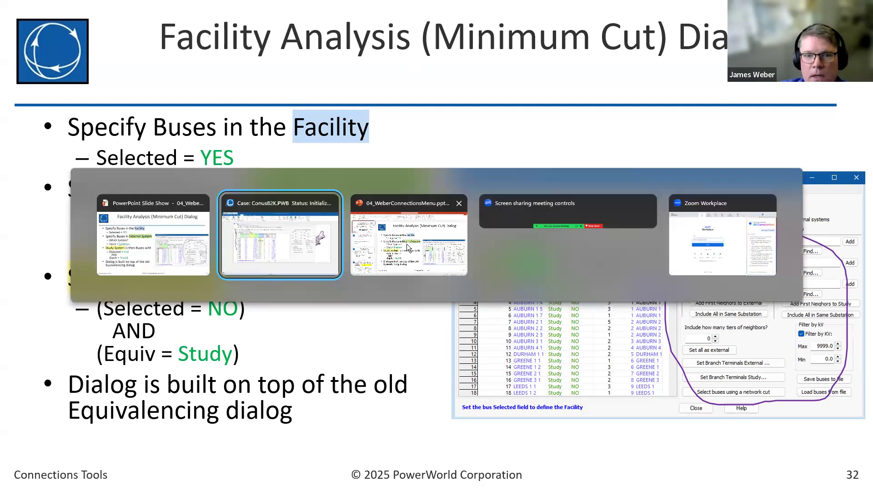
pyautogui.rightClick(299, 225)
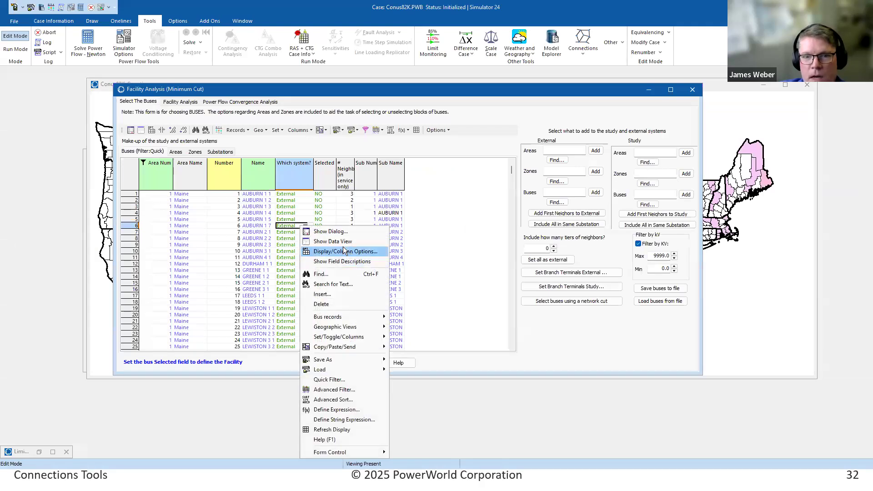
pyautogui.click(374, 152)
pyautogui.click(438, 130)
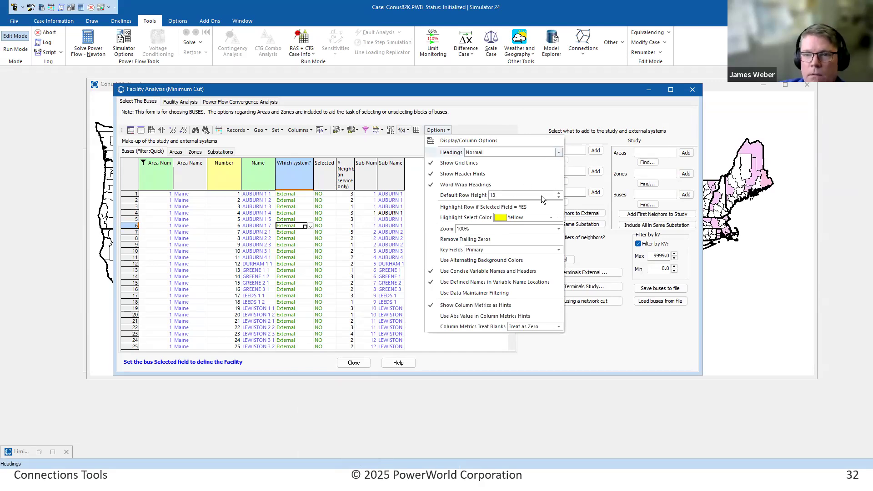
pyautogui.click(560, 153)
pyautogui.click(595, 157)
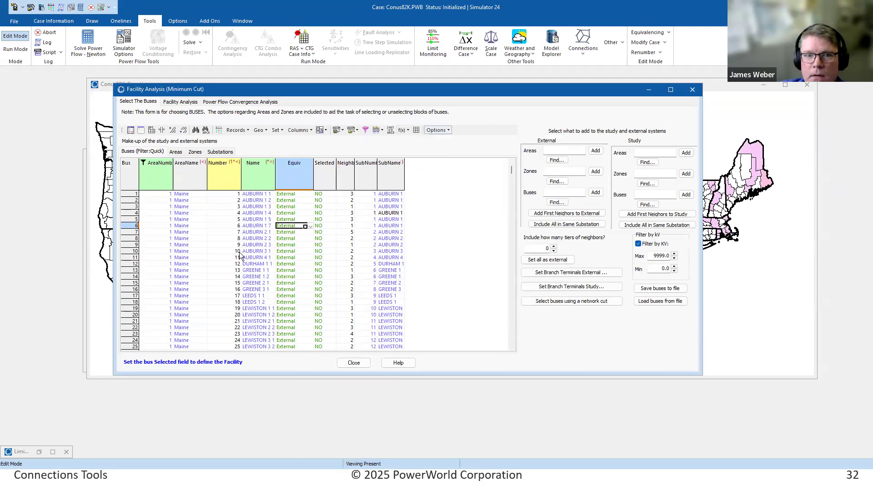
pyautogui.click(296, 231)
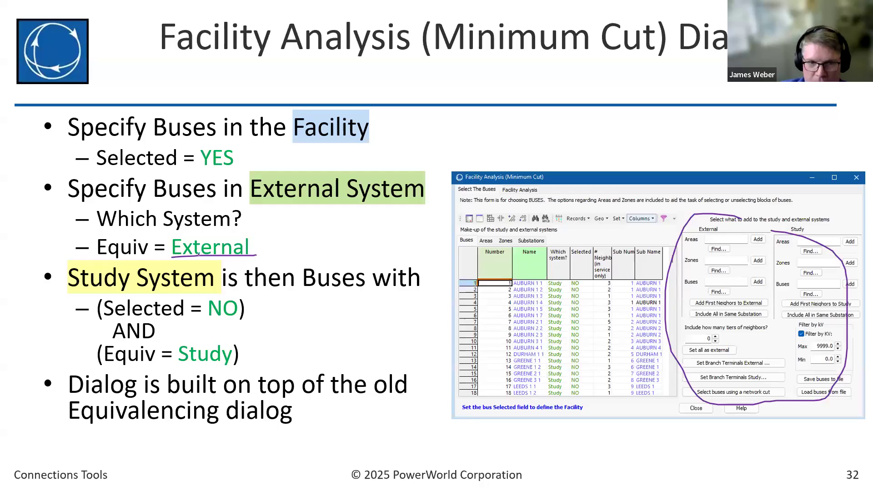
# - Advance the slides to number 34, and bring up the Facility Analysis page for the minimum cut calculation in Simulator
pyautogui.press('Right')
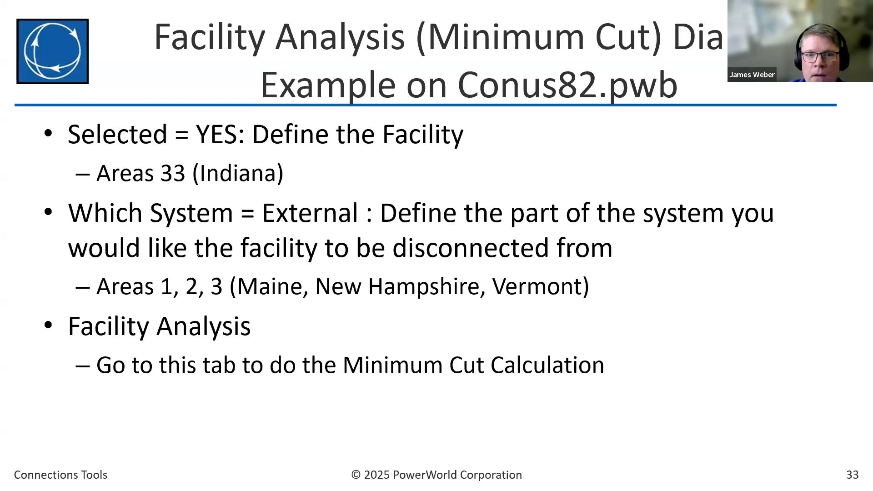
pyautogui.press('Right')
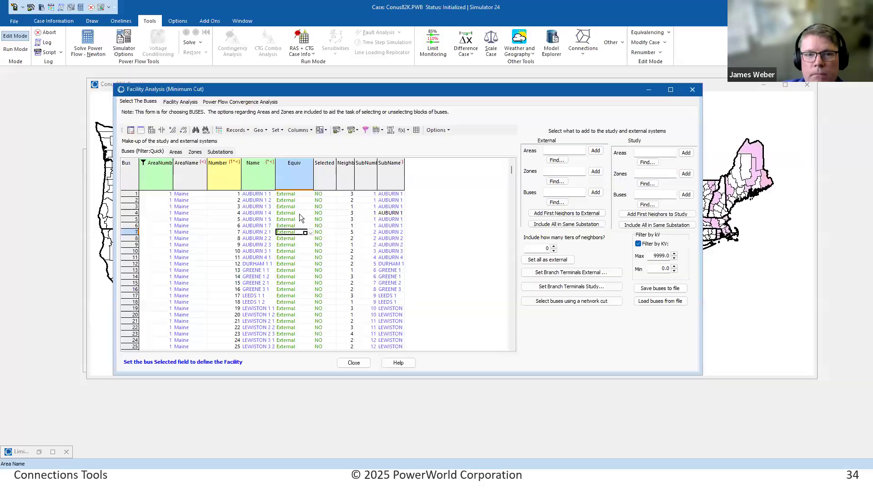
pyautogui.click(180, 102)
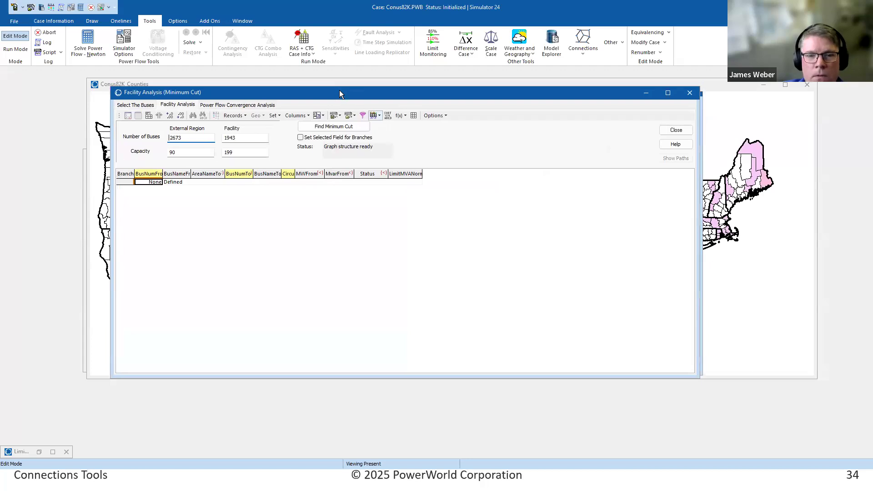
pyautogui.moveTo(340, 90); pyautogui.dragTo(318, 110)
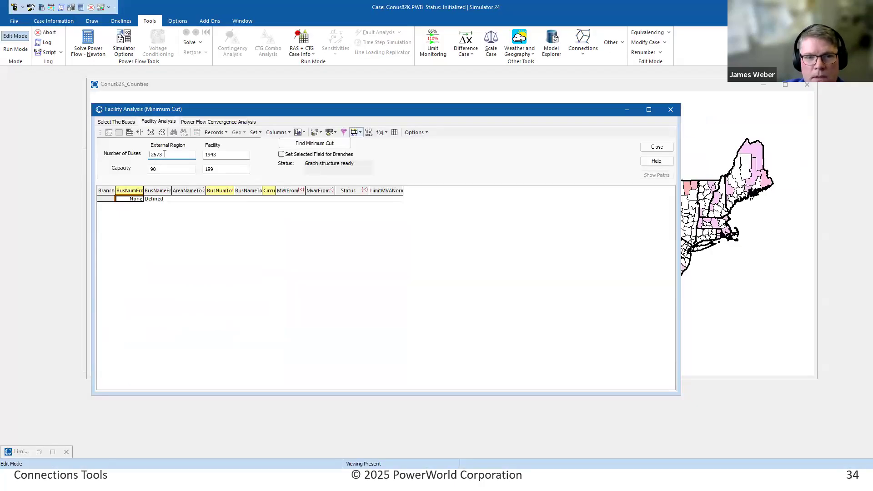
# - Examine the number of buses and the capacity given for the external region and the facility
pyautogui.doubleClick(164, 154)
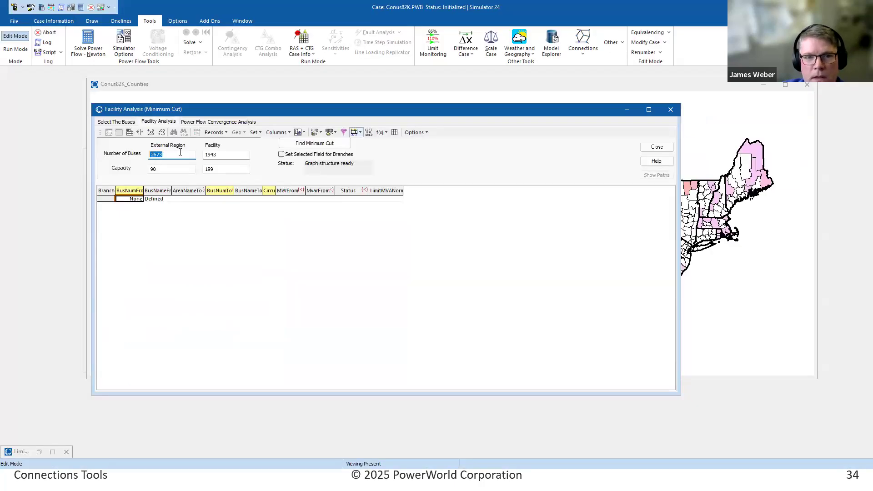
pyautogui.press('Tab')
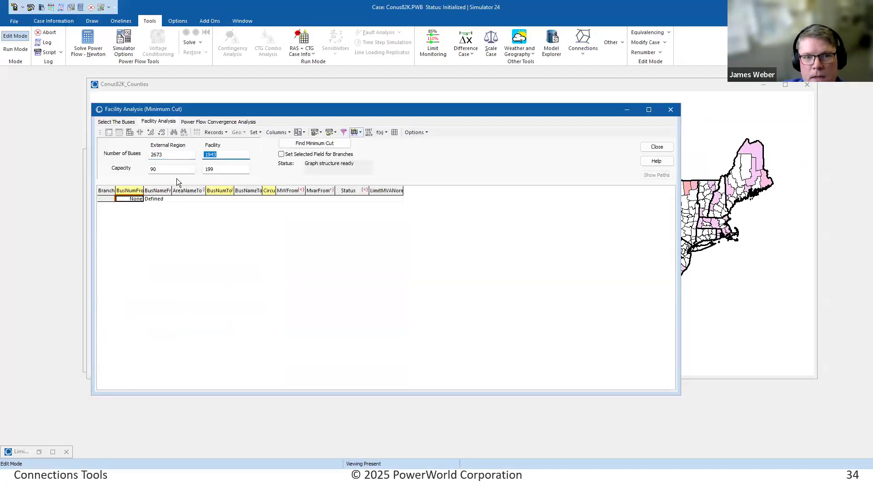
pyautogui.press('Tab')
pyautogui.press('Tab')
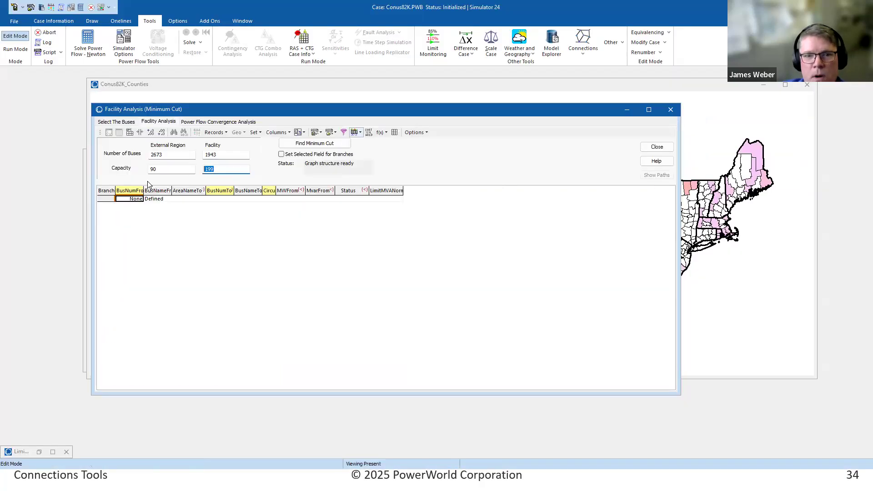
pyautogui.click(216, 169)
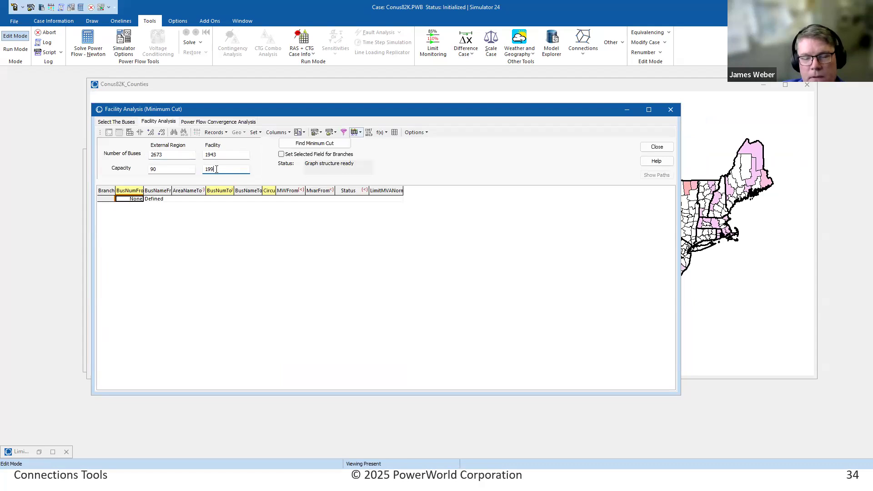
pyautogui.moveTo(216, 169); pyautogui.dragTo(197, 170)
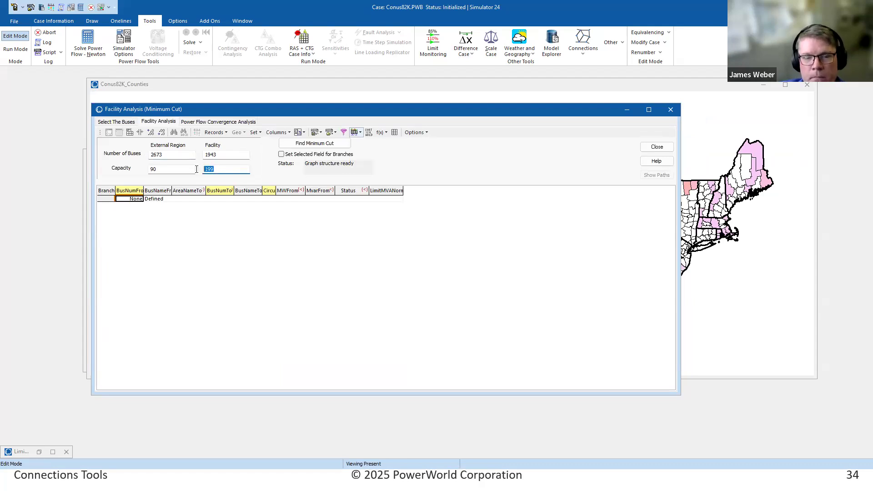
pyautogui.click(171, 167)
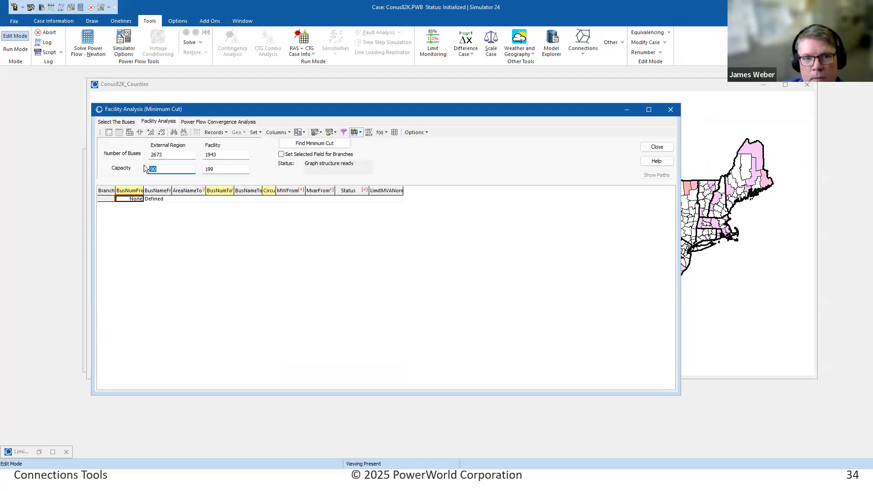
pyautogui.click(165, 171)
pyautogui.doubleClick(146, 169)
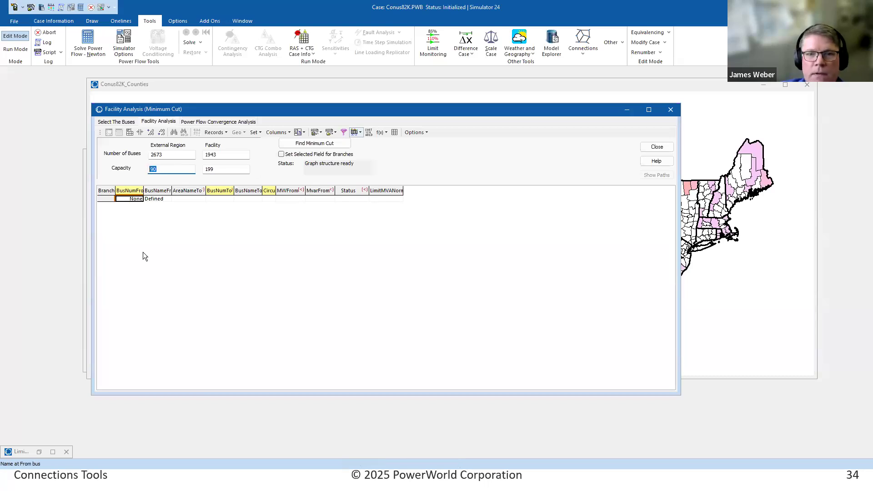
pyautogui.click(155, 169)
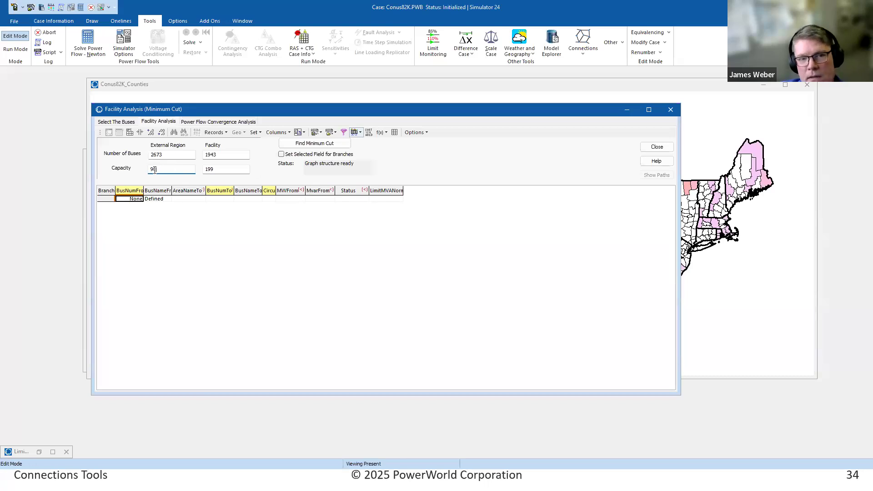
pyautogui.click(175, 170)
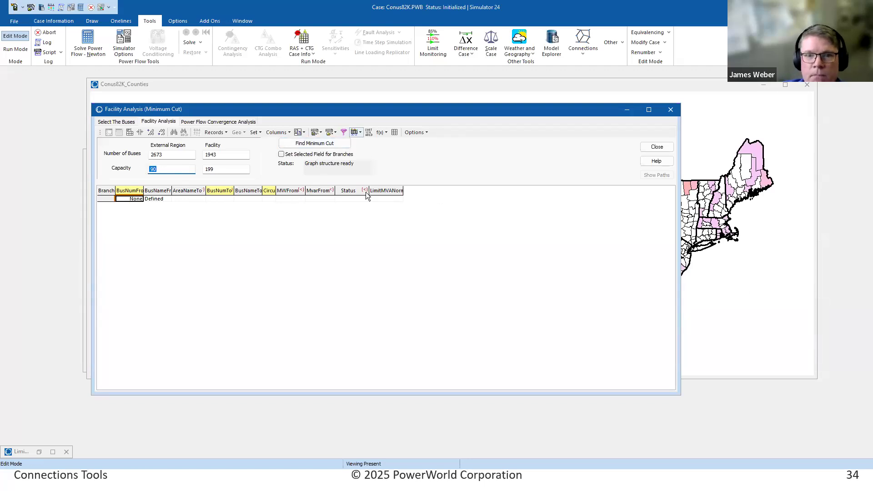
# - Find the minimum cut between the facility and the external region
pyautogui.hotkey('ctrl', '2')
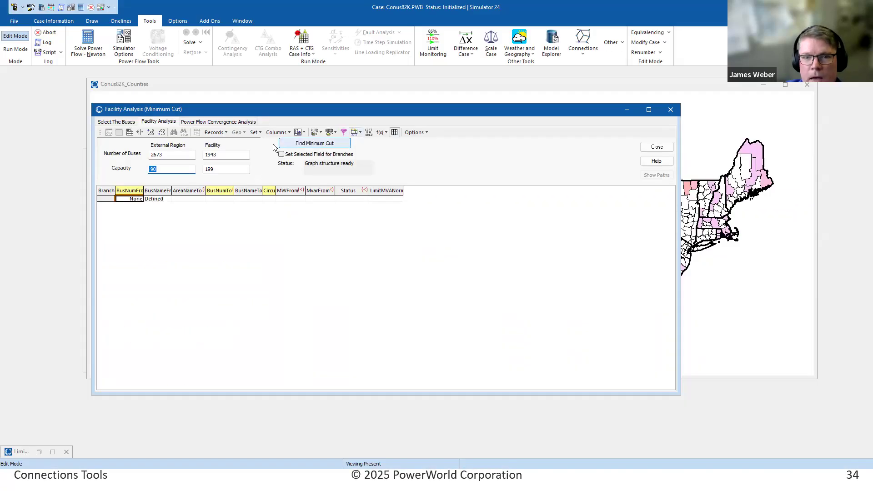
pyautogui.click(327, 144)
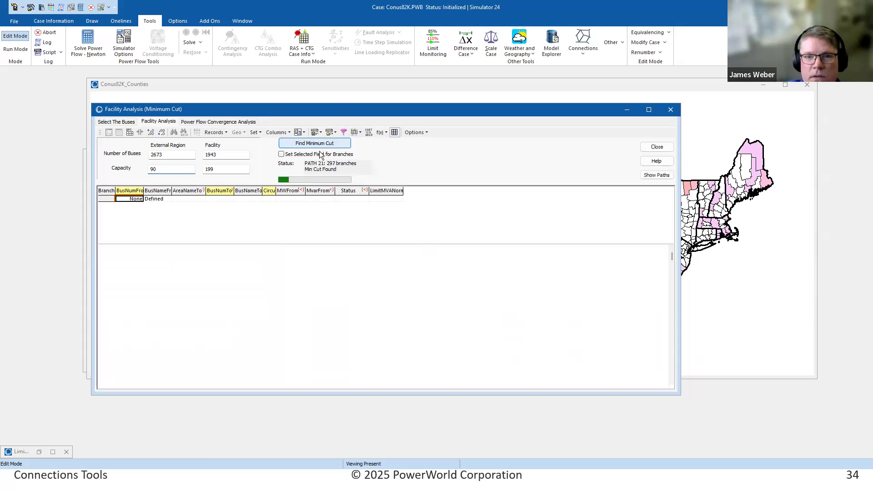
pyautogui.click(319, 257)
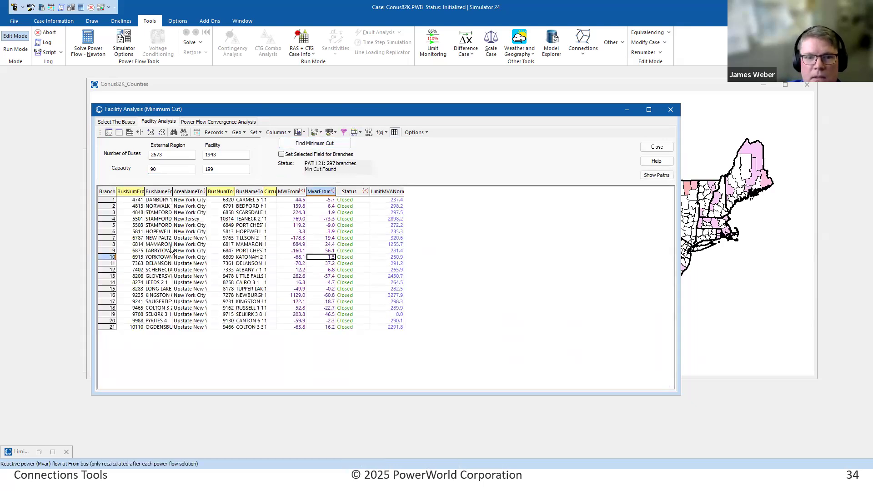
# - Sort the minimum cut branches by area name, and restore the list's original order
pyautogui.click(232, 275)
pyautogui.click(158, 192)
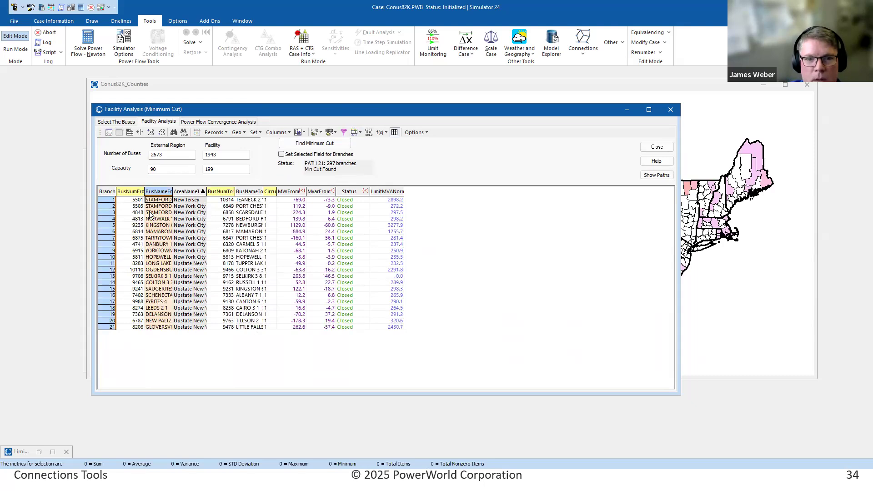
pyautogui.click(108, 191)
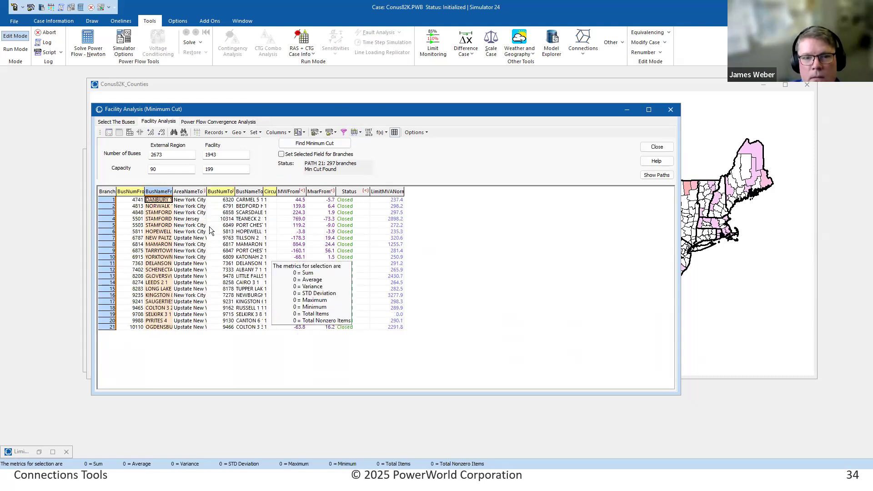
pyautogui.click(189, 232)
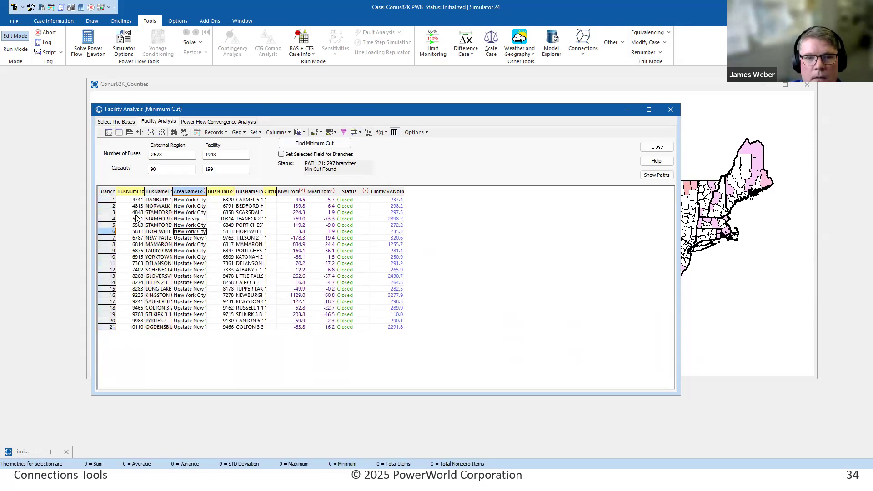
pyautogui.rightClick(137, 213)
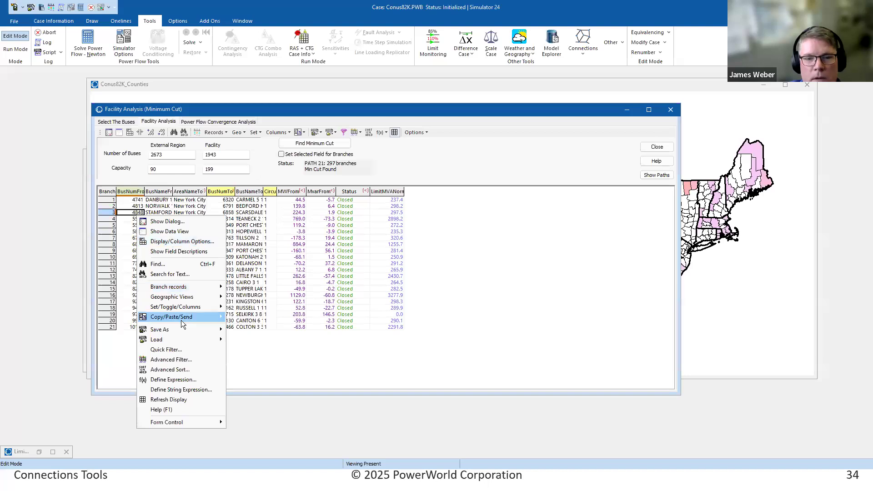
pyautogui.moveTo(177, 290)
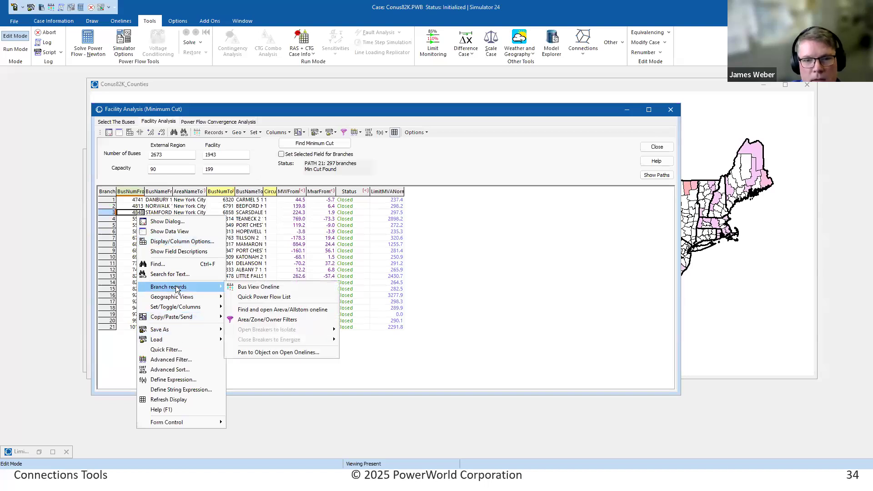
pyautogui.click(185, 249)
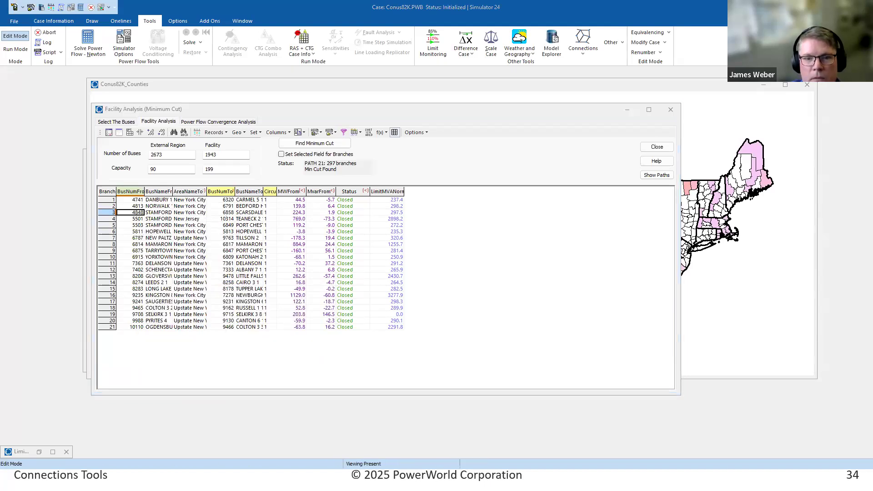
# - Advance the slides to number 35, and add Custom Integer 1 as the first column of the minimum cut branch list in Simulator
pyautogui.press('Right')
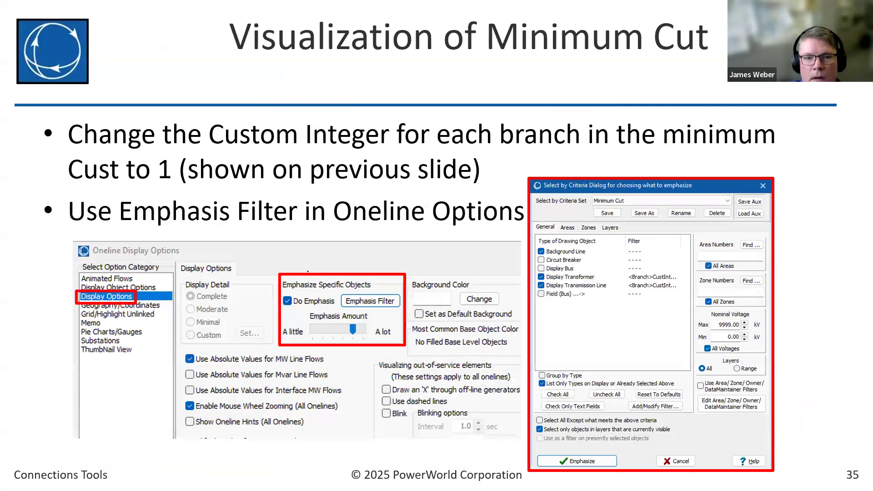
pyautogui.hotkey('alt', 'Tab')
pyautogui.rightClick(137, 221)
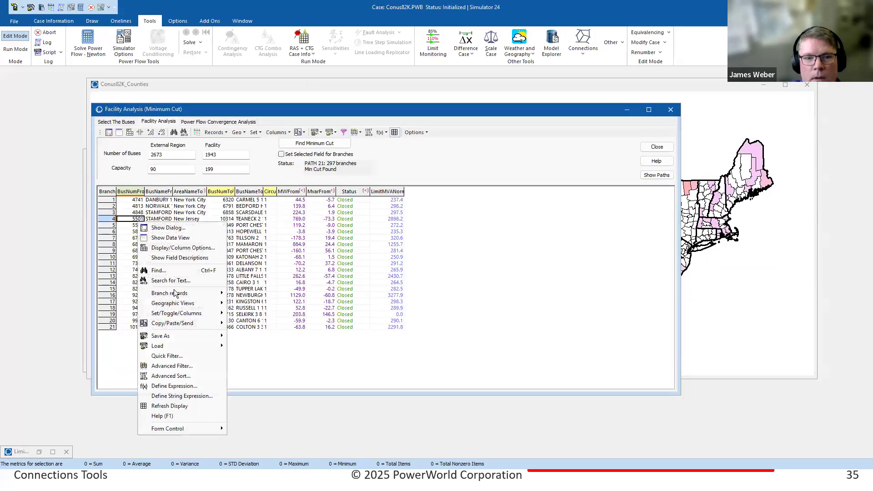
pyautogui.click(195, 248)
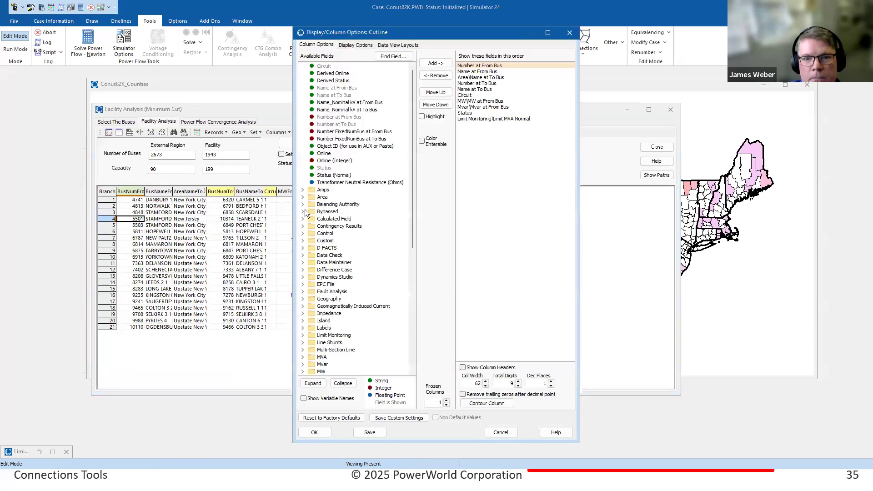
pyautogui.click(303, 241)
pyautogui.moveTo(336, 277); pyautogui.dragTo(498, 66)
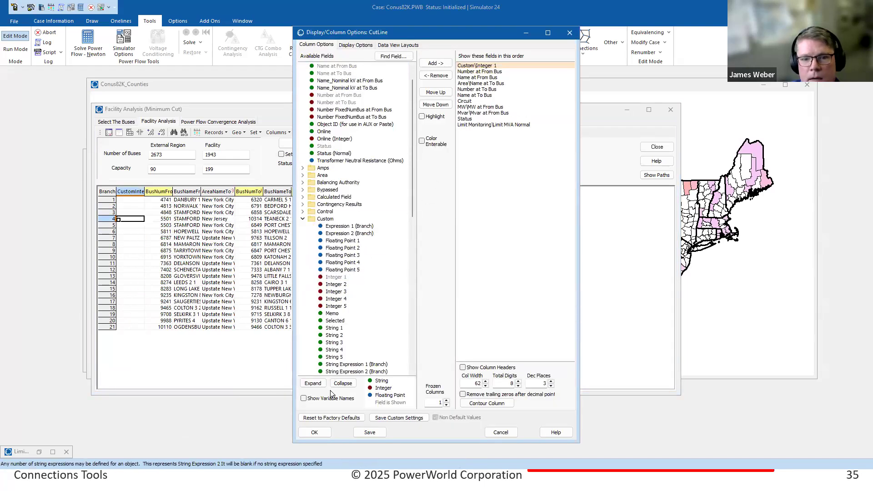
pyautogui.click(315, 432)
# - Set Custom Integer 1 to 1 for all branches in the minimum cut list
pyautogui.click(141, 238)
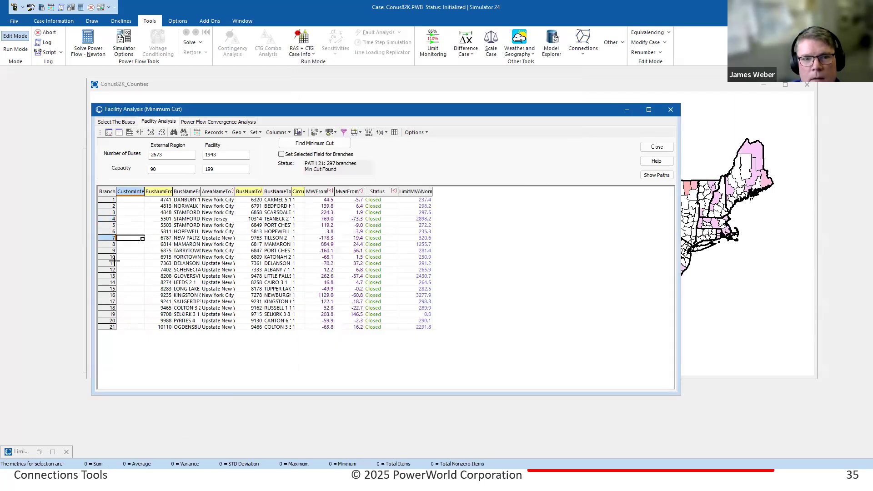
pyautogui.click(256, 132)
pyautogui.click(283, 144)
pyautogui.write('1')
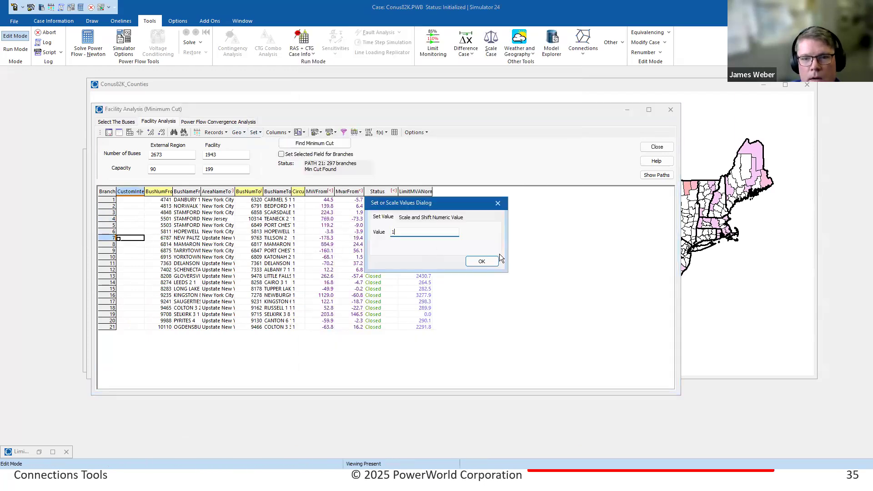
pyautogui.press('Return')
pyautogui.click(465, 253)
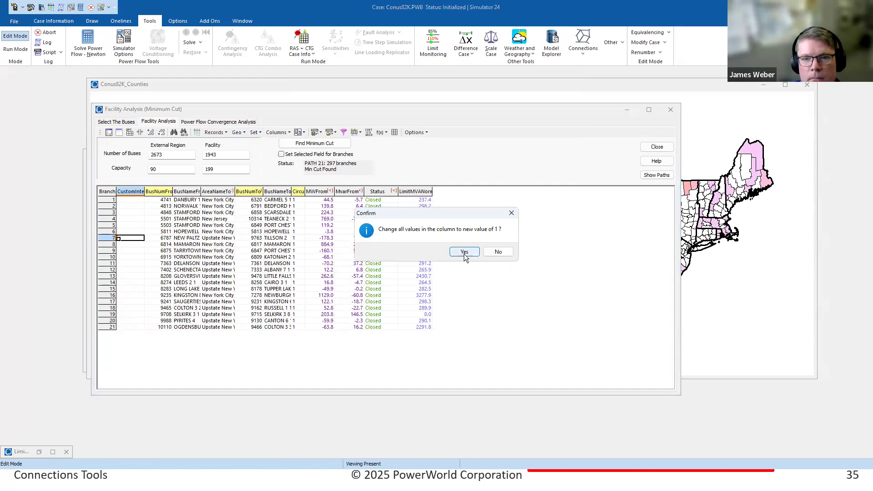
pyautogui.moveTo(130, 212); pyautogui.dragTo(141, 327)
pyautogui.click(170, 296)
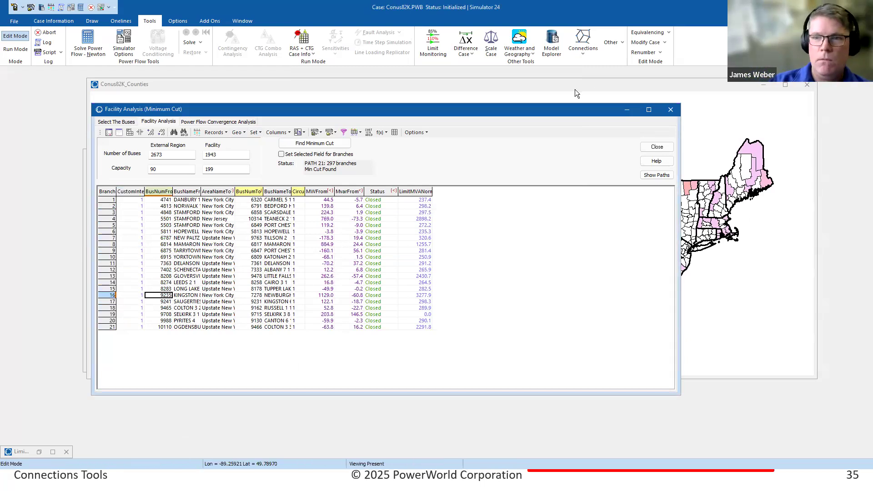
# - Close the Facility Analysis dialog and both open onelines, and advance the slides to number 36
pyautogui.click(656, 147)
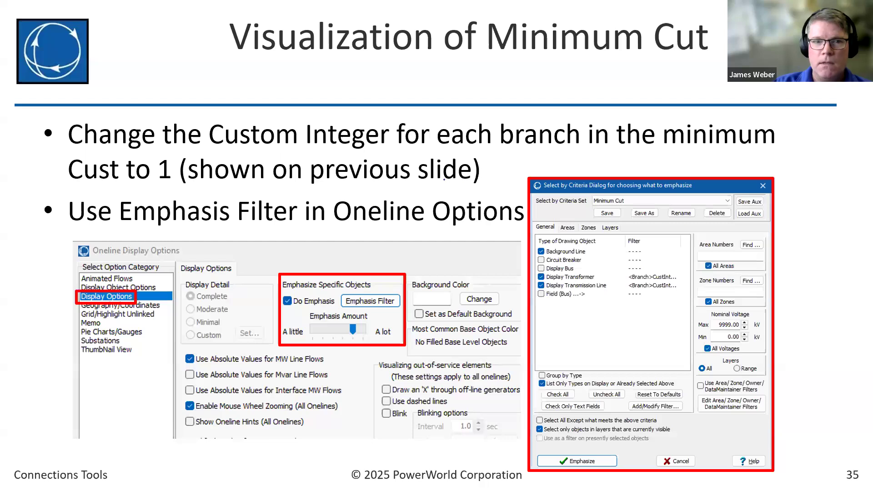
pyautogui.press('Right')
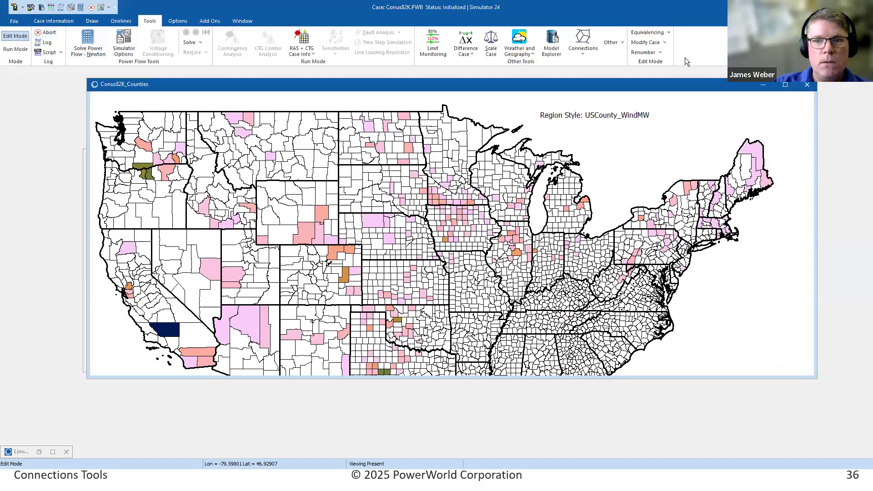
pyautogui.click(807, 85)
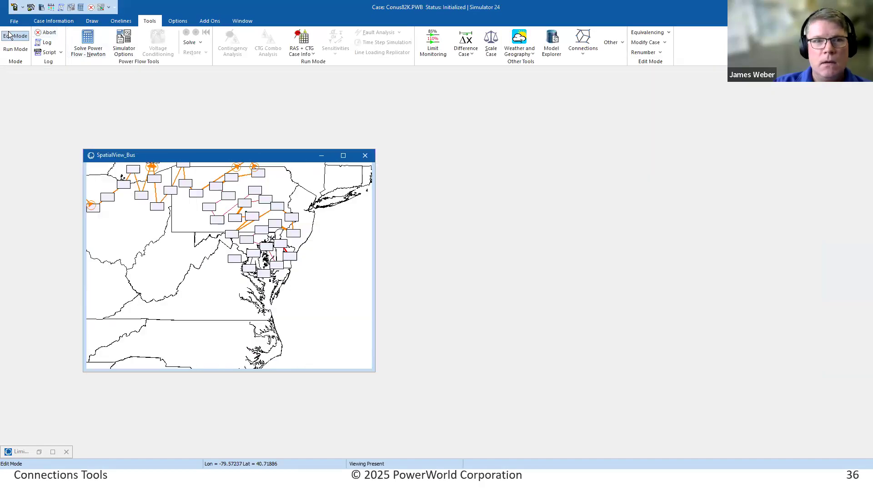
pyautogui.click(365, 155)
# - Create a new blank oneline, and close the minimized Limit Monitoring Settings and Limit Violations window
pyautogui.click(14, 21)
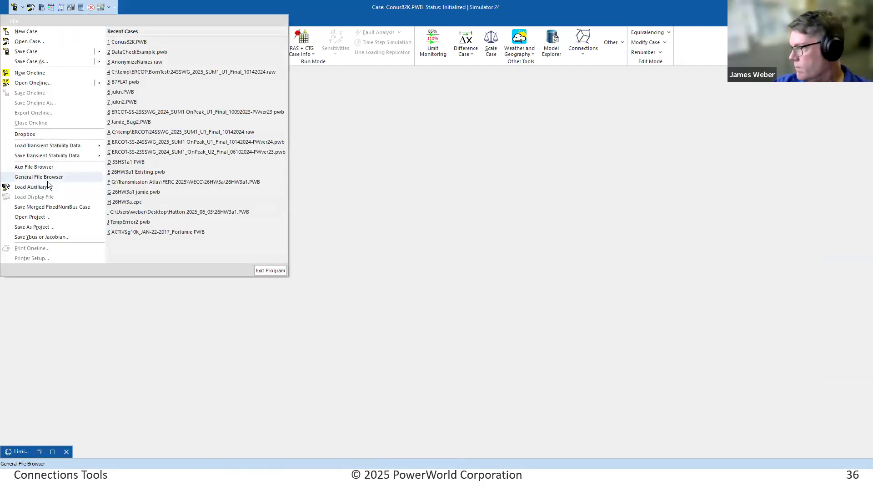
pyautogui.click(42, 73)
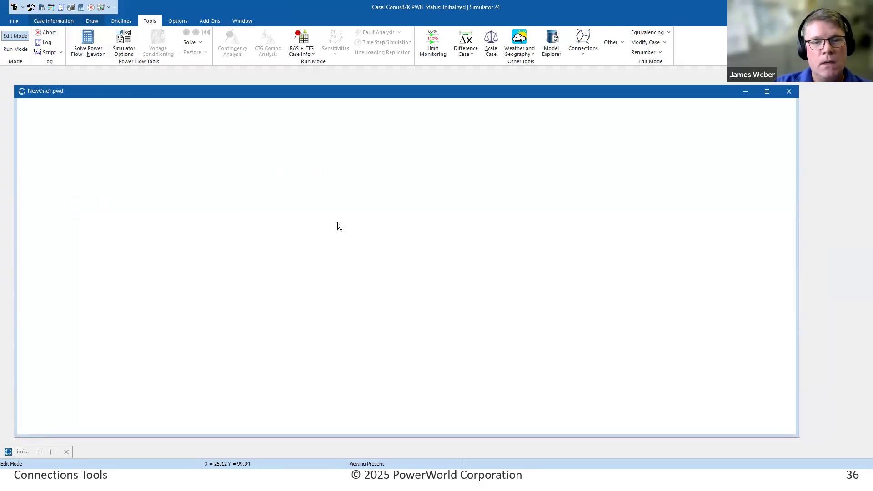
pyautogui.click(52, 21)
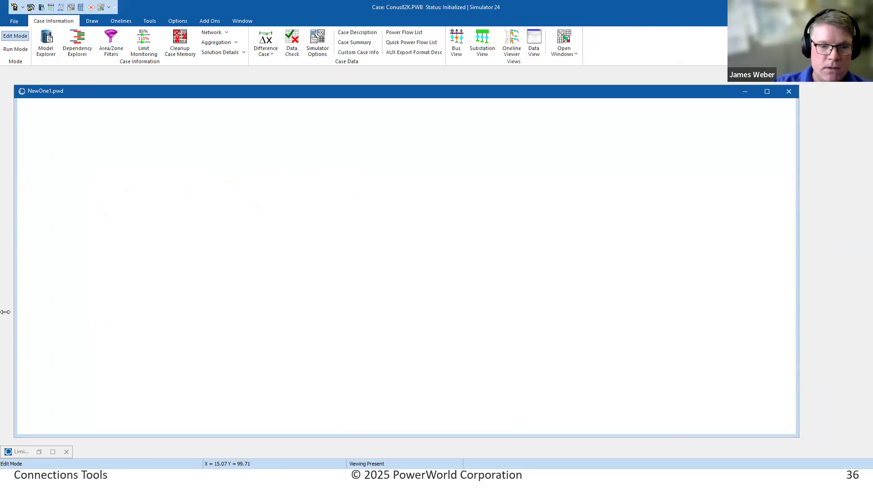
pyautogui.click(39, 452)
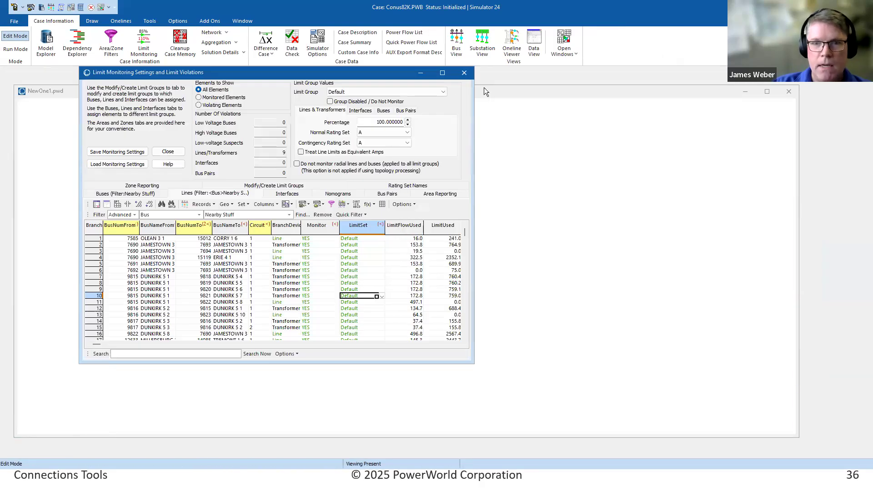
pyautogui.click(464, 73)
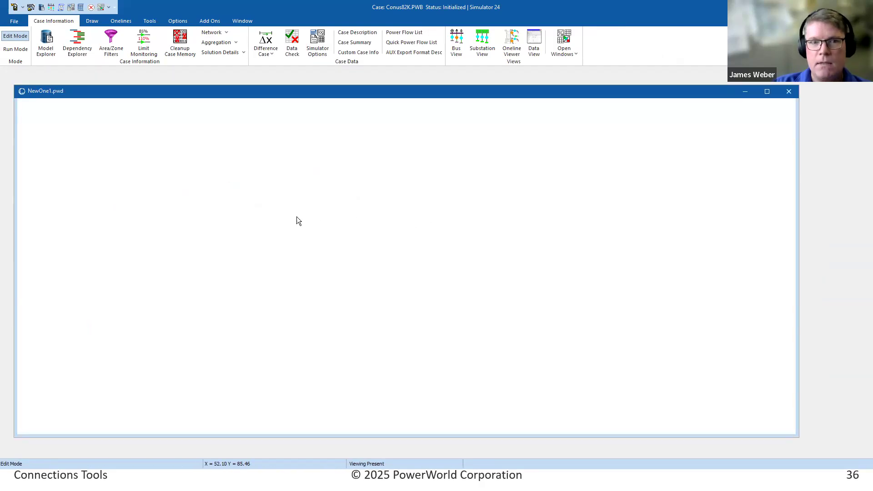
# - Auto-insert the United States state borders into the new oneline with the Entire World (Mercator) map projection
pyautogui.click(92, 21)
pyautogui.click(75, 32)
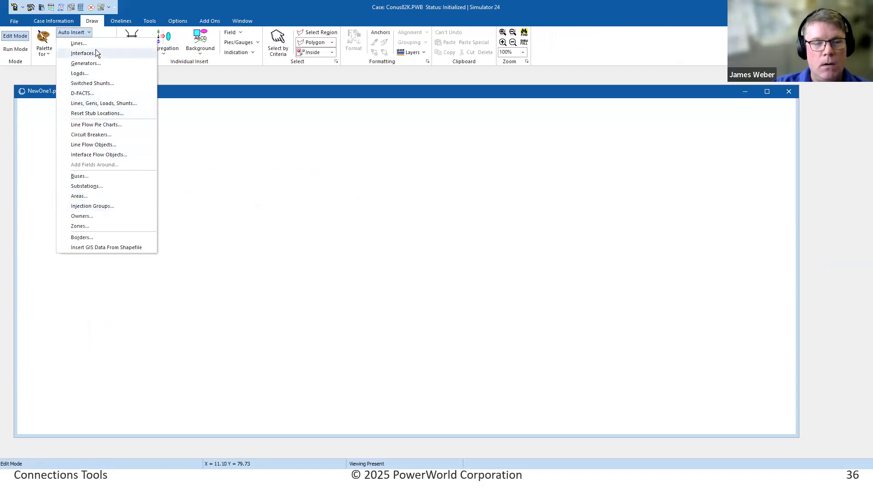
pyautogui.click(88, 237)
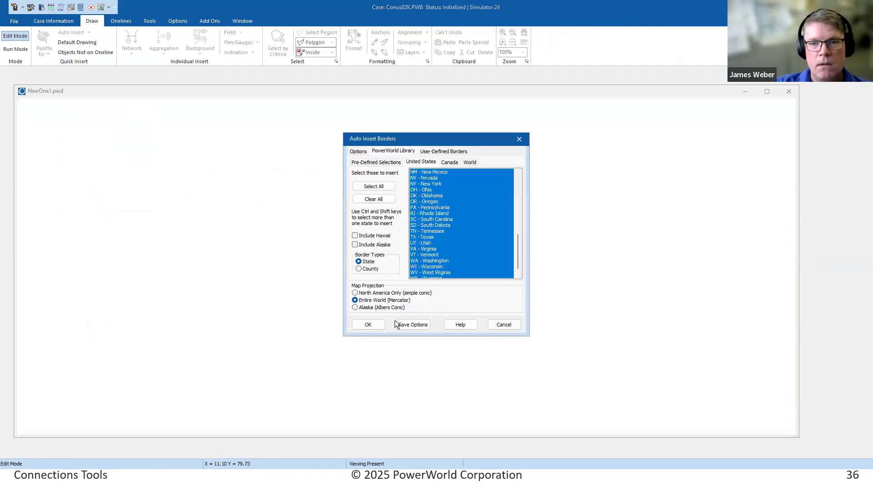
pyautogui.click(383, 324)
pyautogui.click(424, 252)
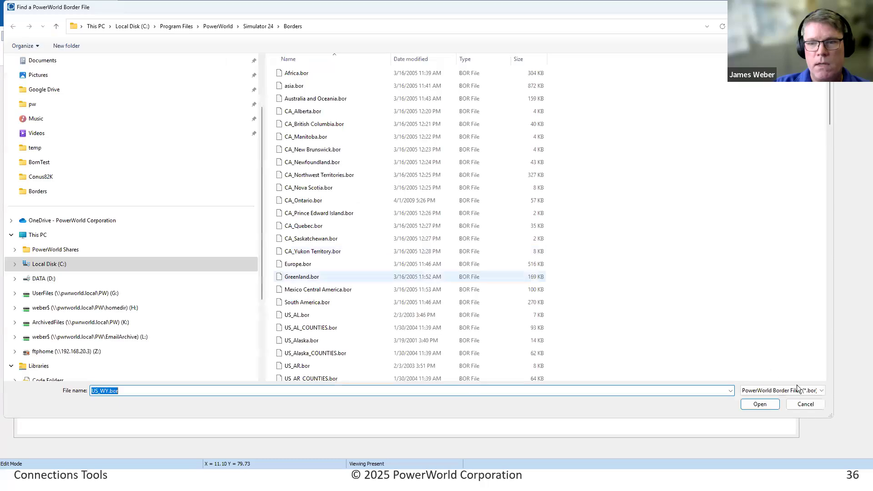
pyautogui.click(764, 405)
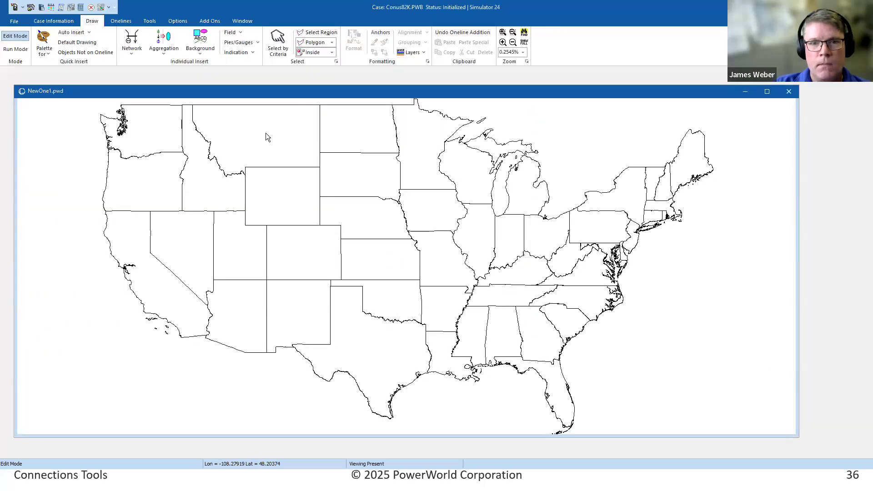
pyautogui.click(76, 31)
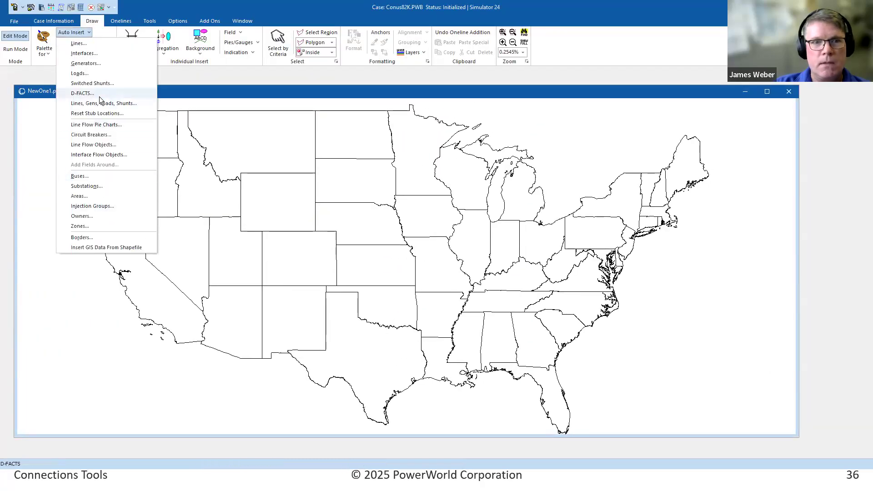
pyautogui.click(84, 176)
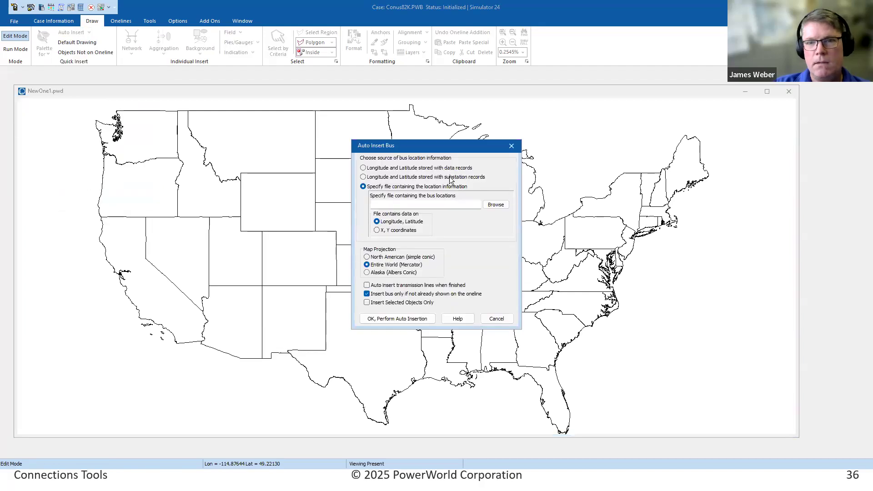
pyautogui.click(496, 319)
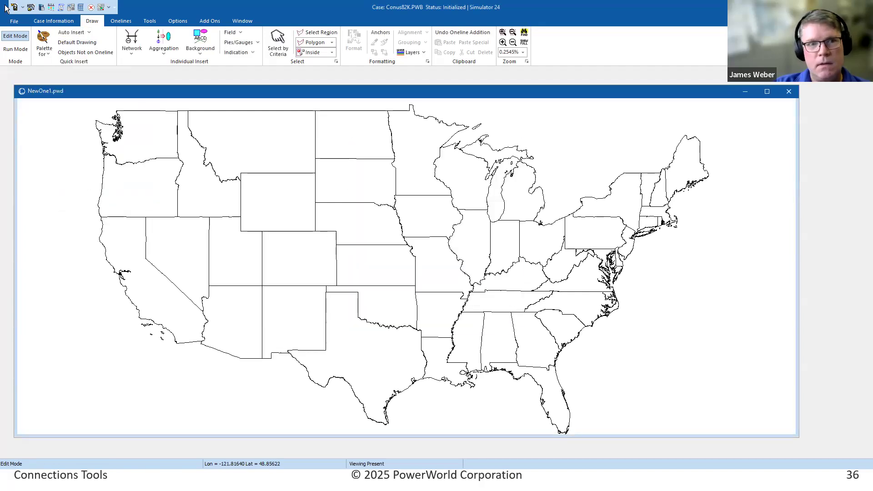
# - Show the case's bus list in the Model Explorer, and add the geographic Latitude and Longitude columns to it
pyautogui.click(36, 20)
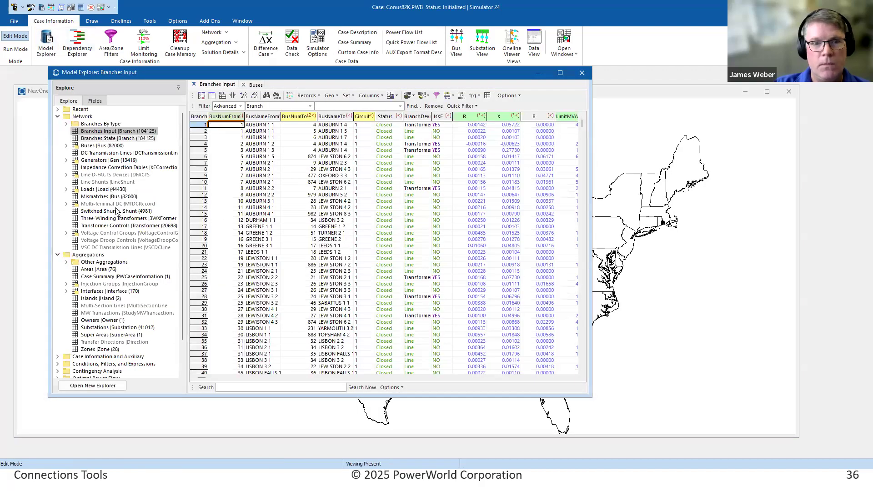
pyautogui.click(102, 146)
pyautogui.click(95, 102)
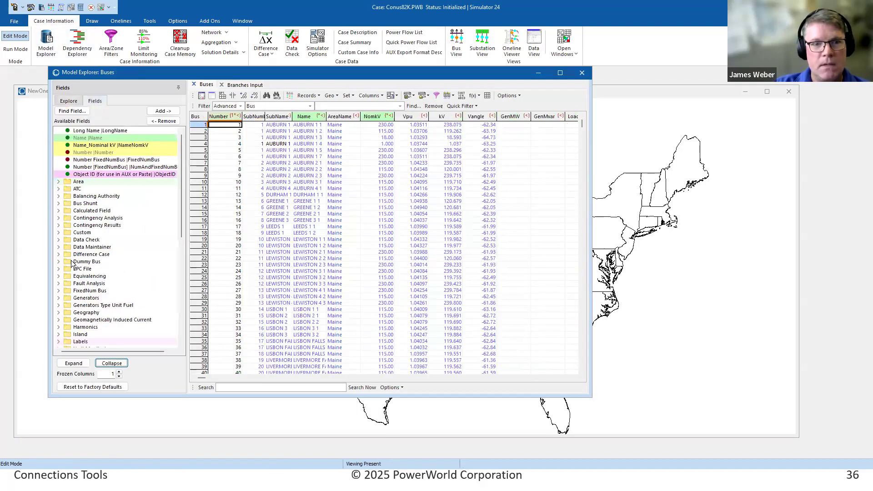
pyautogui.scroll(-2, 70, 267)
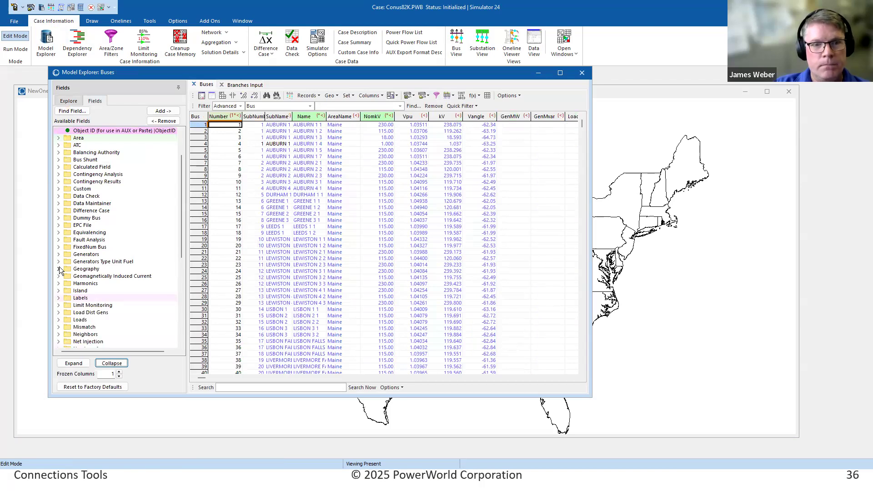
pyautogui.click(58, 268)
pyautogui.click(103, 247)
pyautogui.keyDown('ctrl'); pyautogui.click(113, 261); pyautogui.keyUp('ctrl')
pyautogui.moveTo(149, 221); pyautogui.dragTo(336, 252)
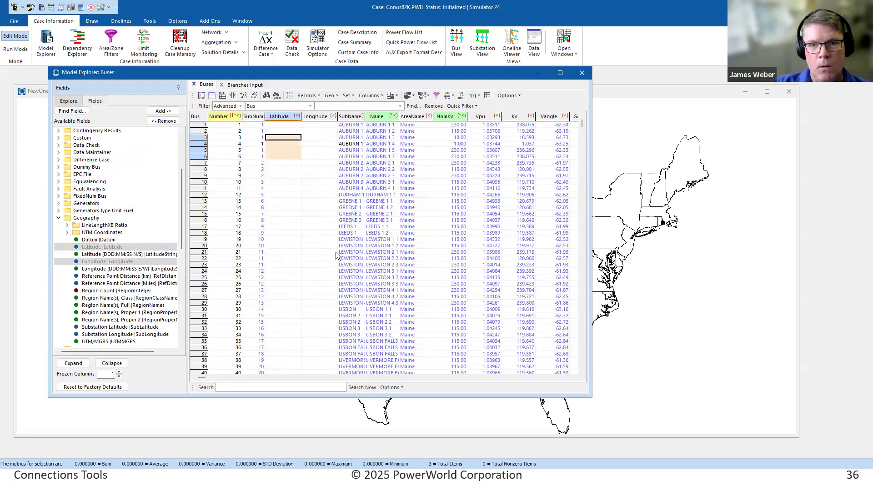
# - Switch to the substation list, and add its geographic Latitude and Longitude fields as columns after the substation name
pyautogui.click(70, 100)
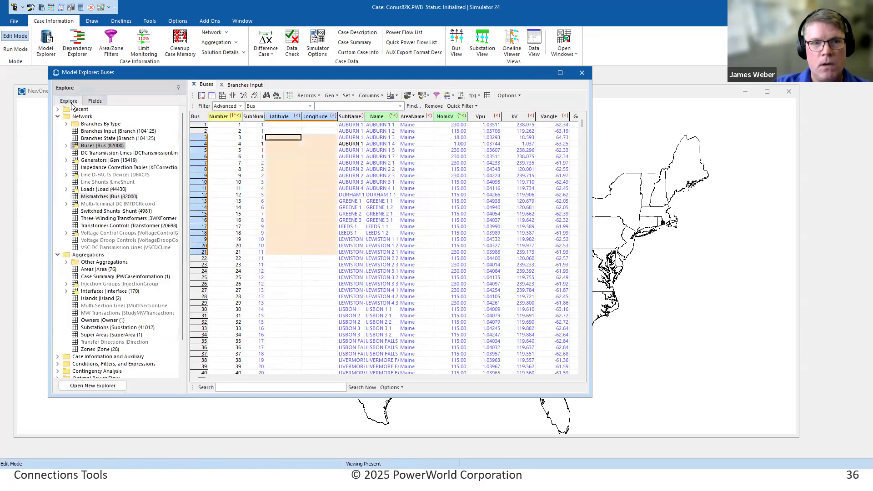
pyautogui.click(101, 328)
pyautogui.click(95, 101)
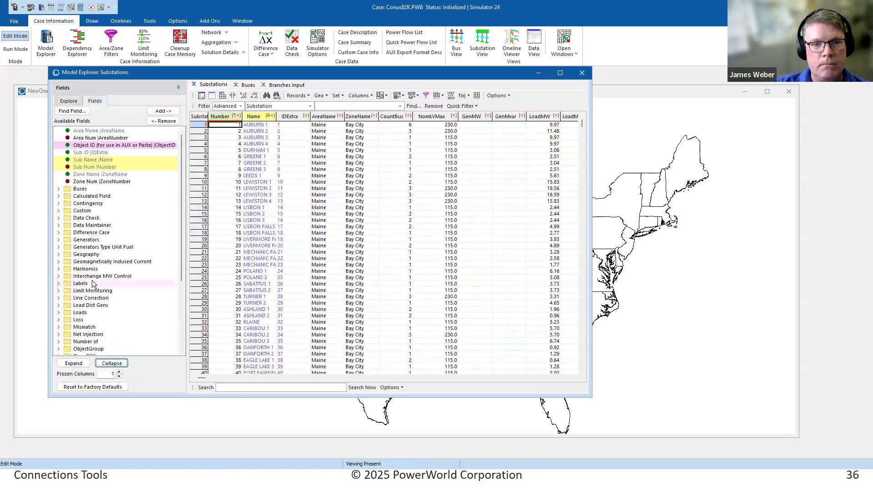
pyautogui.click(59, 254)
pyautogui.click(106, 275)
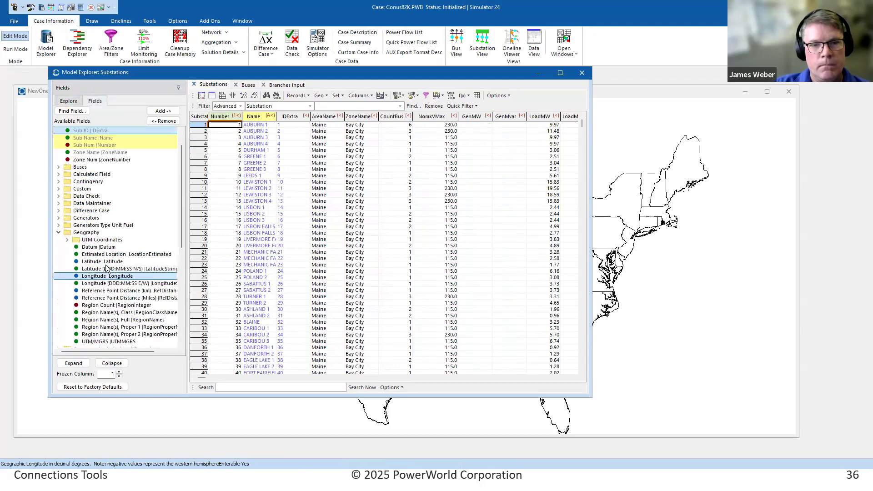
pyautogui.keyDown('ctrl'); pyautogui.click(107, 262); pyautogui.keyUp('ctrl')
pyautogui.moveTo(107, 262); pyautogui.dragTo(292, 173)
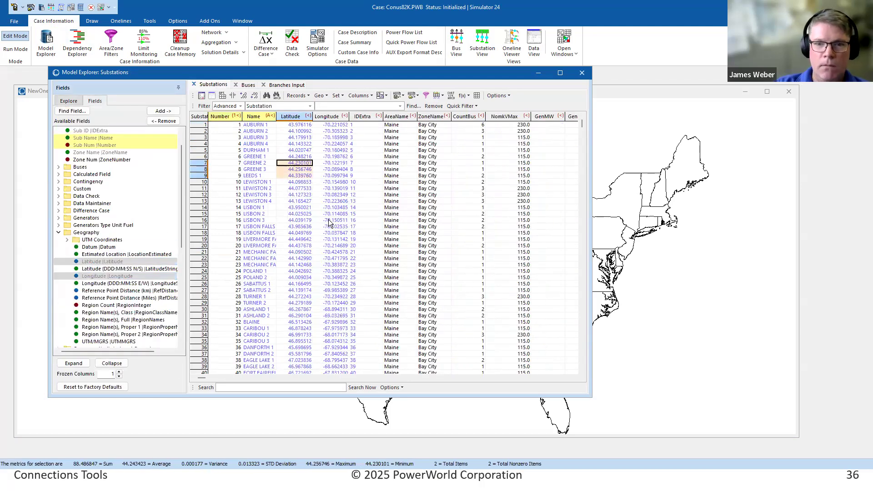
# - Sort the substation list by longitude, and bring the state-border oneline back to the front
pyautogui.moveTo(332, 223); pyautogui.dragTo(331, 226)
pyautogui.click(331, 117)
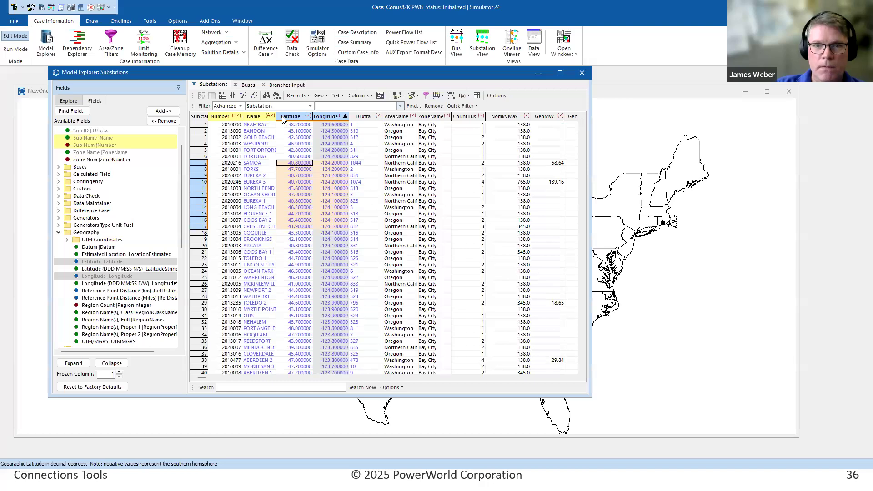
pyautogui.click(597, 141)
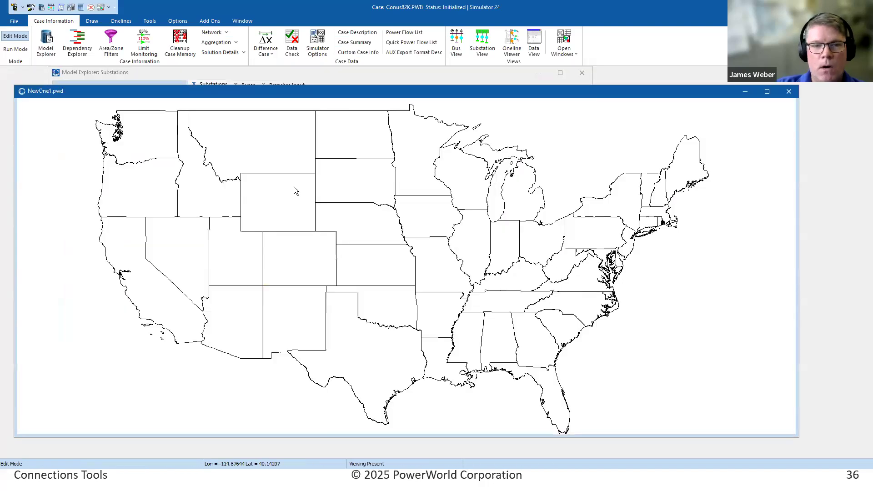
# - Auto-insert buses using the substation records' longitude and latitude with the Entire World (Mercator) projection, and dismiss the follow-up transmission line insertion
pyautogui.click(115, 21)
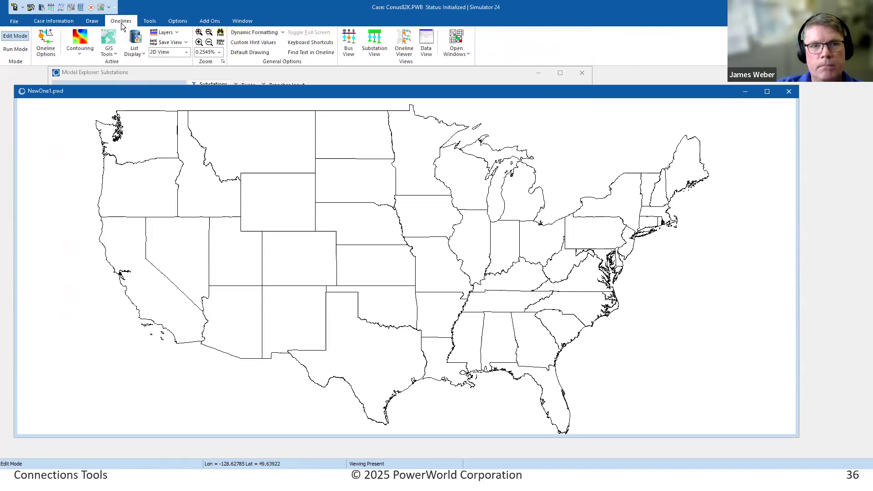
pyautogui.click(94, 22)
pyautogui.click(74, 32)
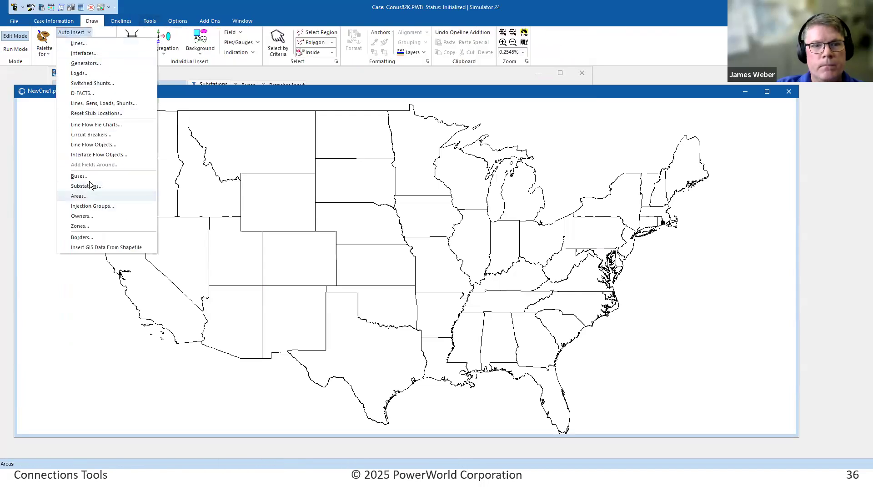
pyautogui.click(90, 176)
pyautogui.click(382, 178)
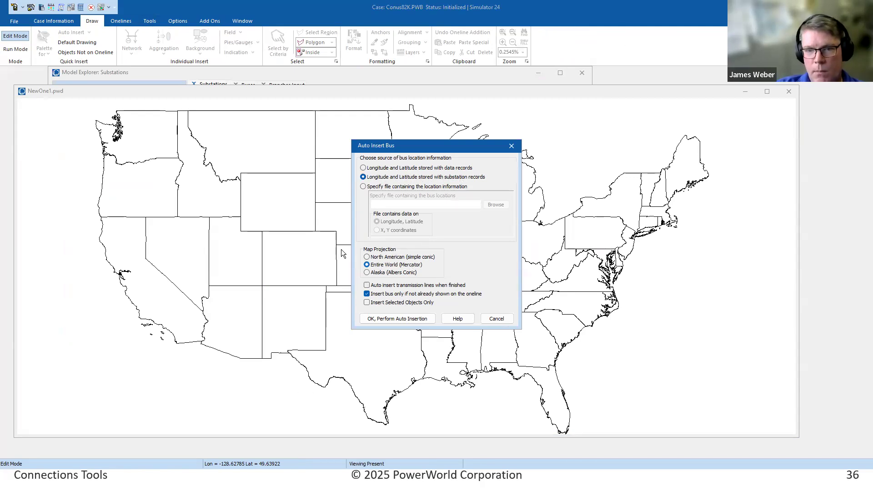
pyautogui.click(367, 286)
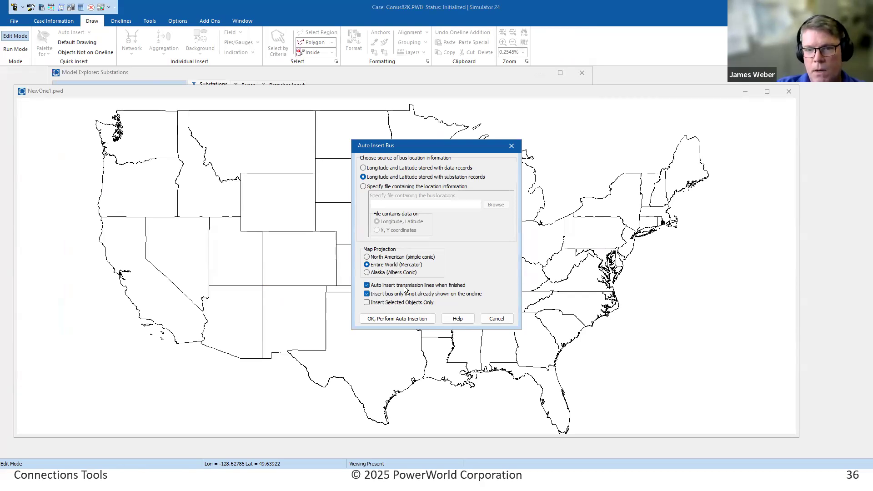
pyautogui.click(399, 319)
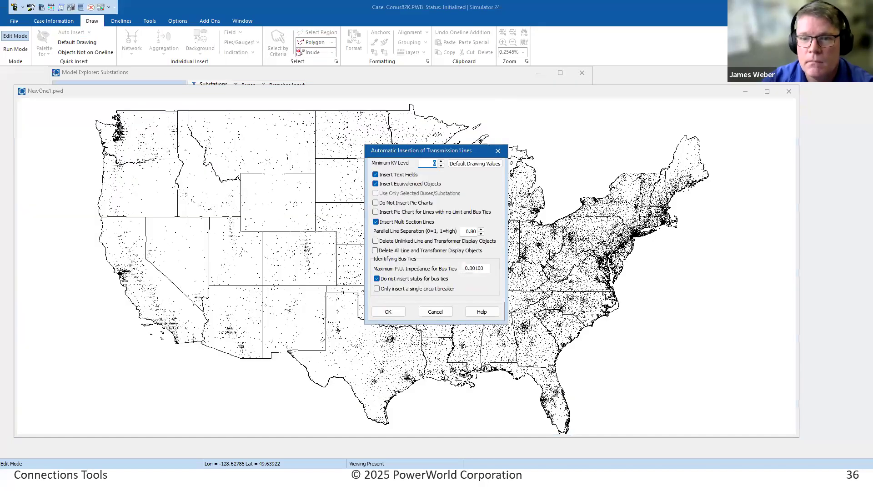
pyautogui.click(499, 153)
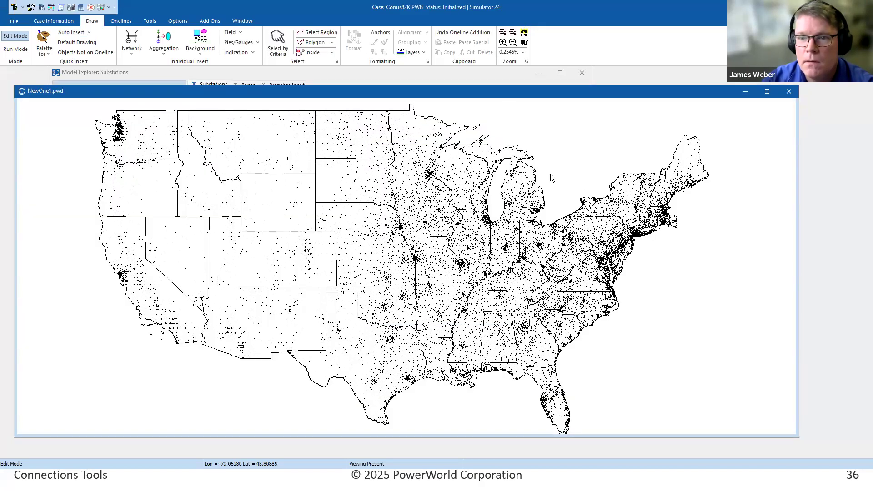
# - Auto-insert the lines, generators, loads and shunts into the oneline with the default insertion options and a minimum kV level of 0
pyautogui.scroll(2, 497, 191)
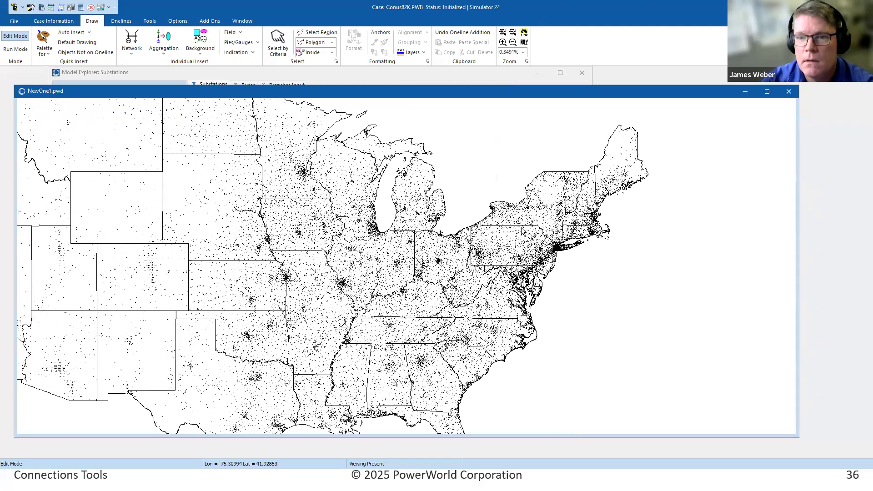
pyautogui.click(72, 32)
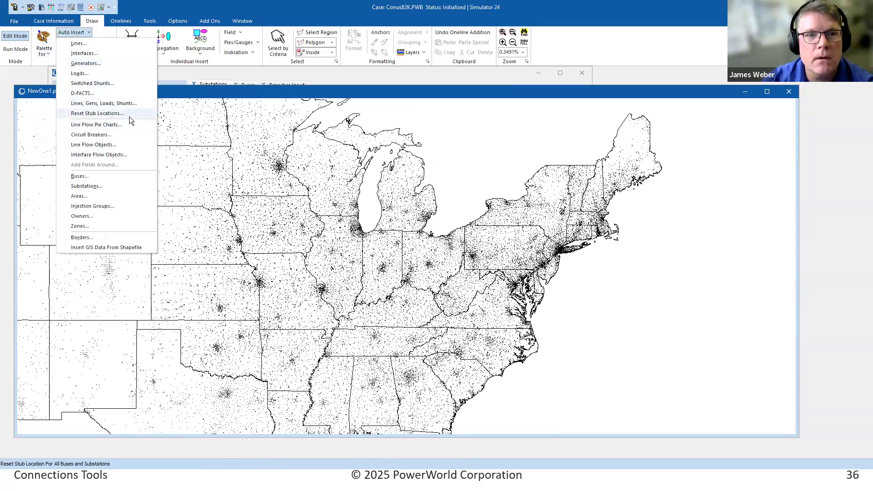
pyautogui.click(104, 103)
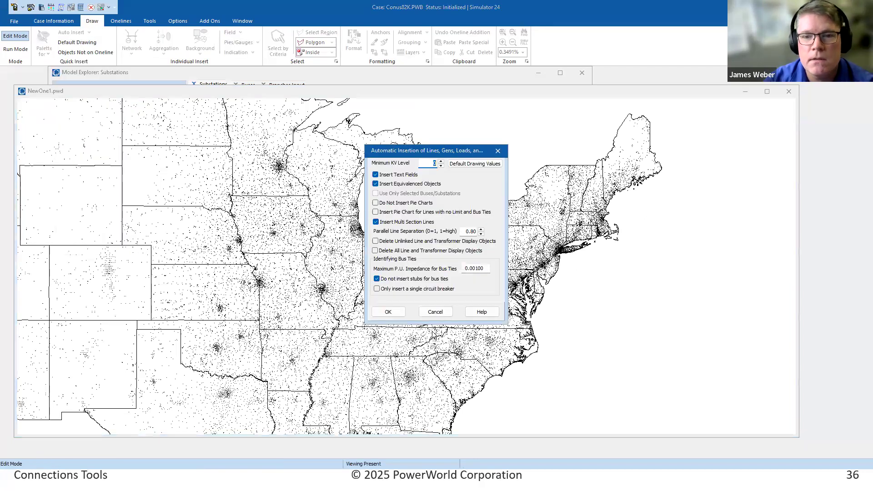
pyautogui.click(389, 312)
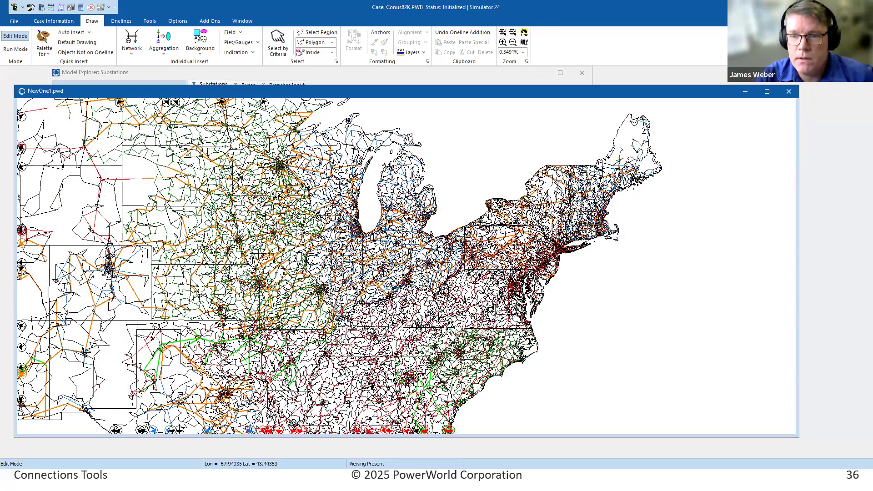
# - Examine the inserted buses, lines and generators up close around the DWIGHT 4 buses
pyautogui.scroll(9, 383, 282)
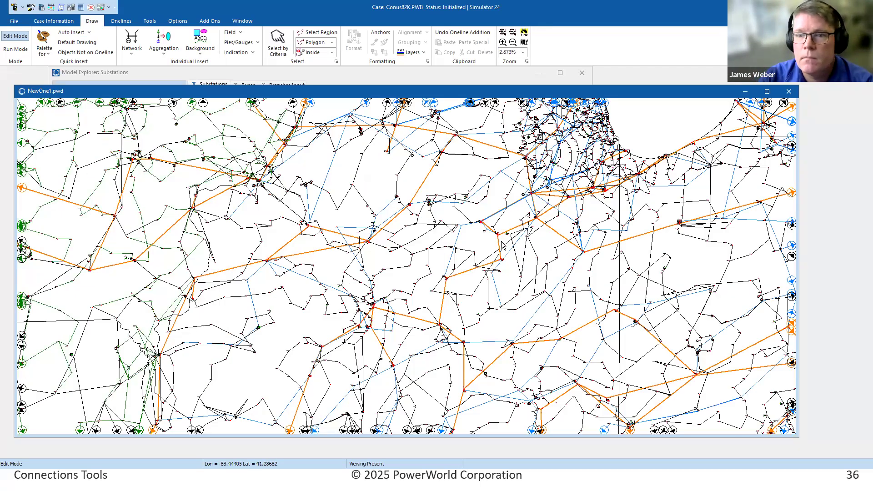
pyautogui.scroll(6, 504, 306)
pyautogui.scroll(6, 369, 227)
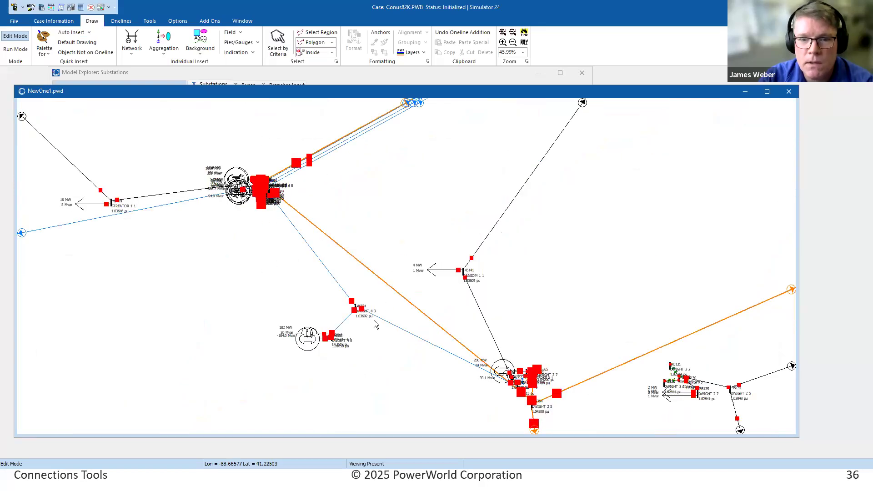
pyautogui.moveTo(372, 365); pyautogui.dragTo(373, 366)
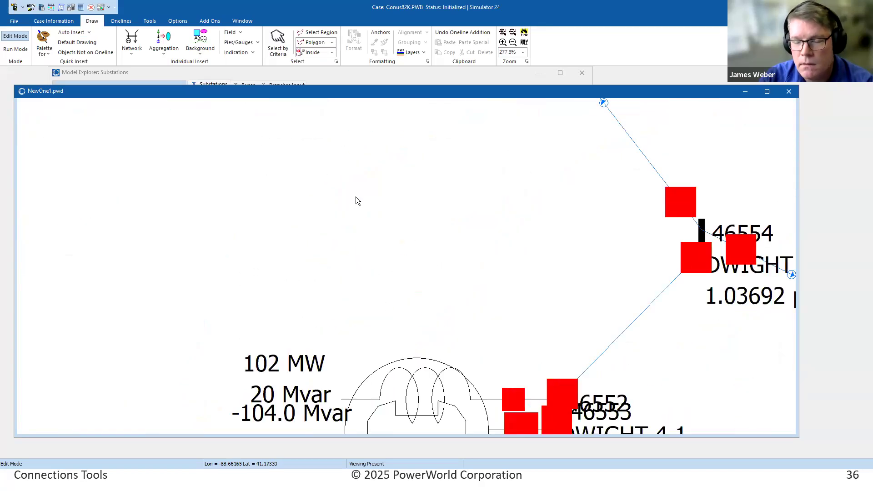
pyautogui.moveTo(321, 222); pyautogui.dragTo(232, 149)
pyautogui.moveTo(605, 327); pyautogui.dragTo(405, 226)
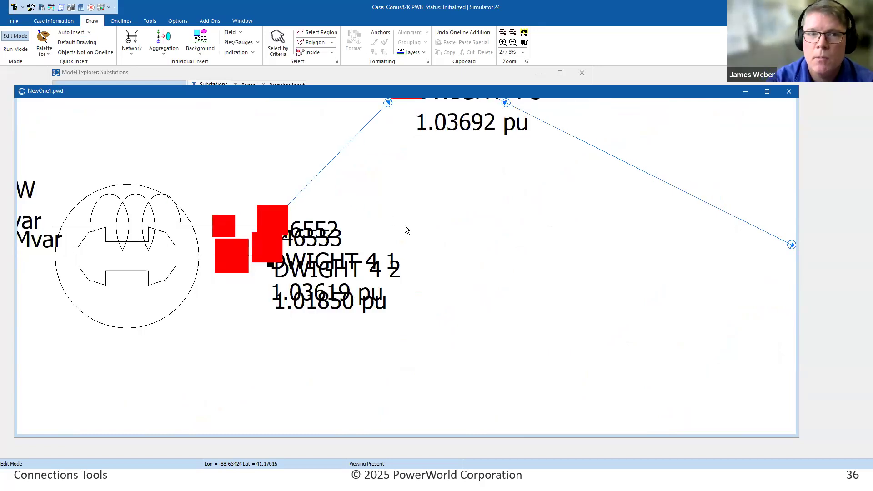
pyautogui.scroll(-3, 405, 226)
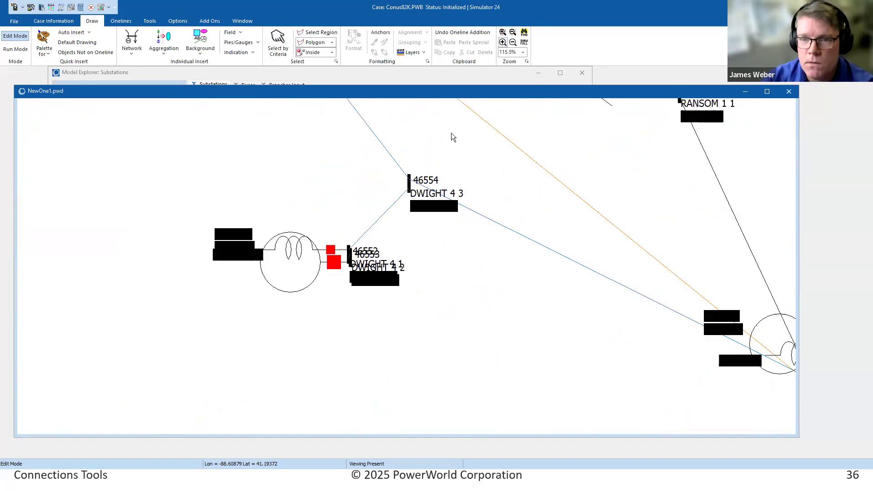
# - Open the existing oneline MinimumCutExample.pwd from the Conus82K folder
pyautogui.click(15, 20)
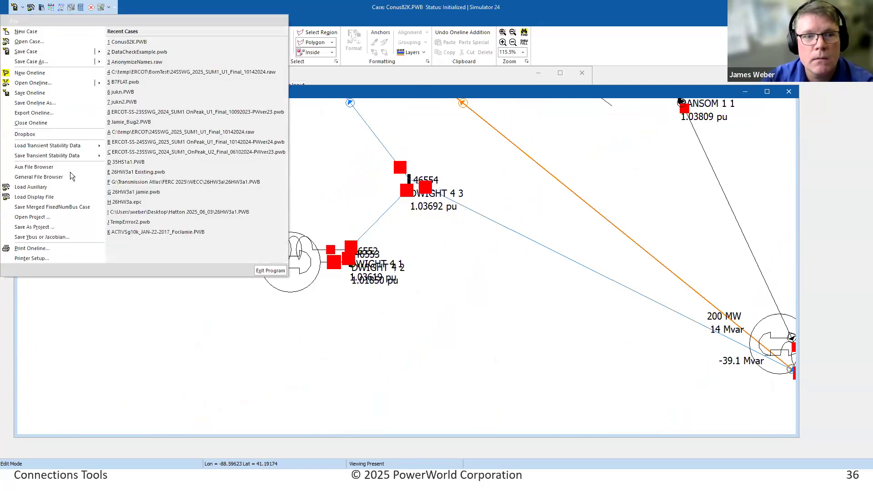
pyautogui.click(47, 84)
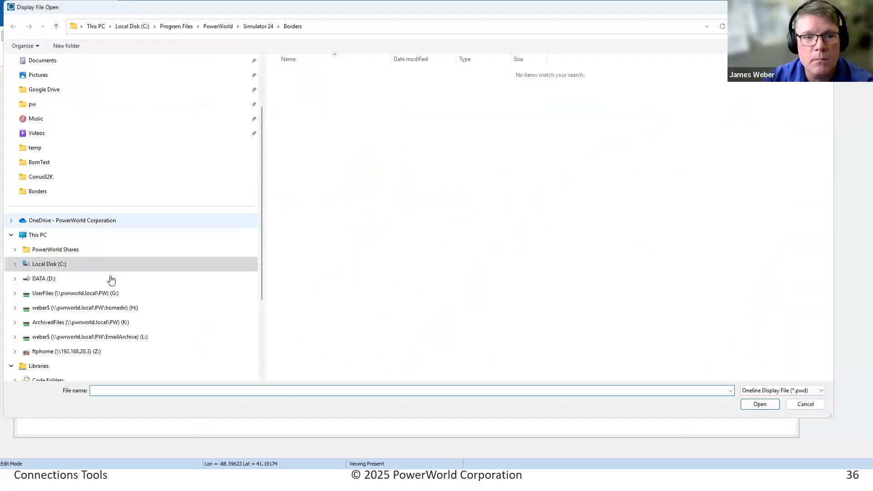
pyautogui.click(42, 177)
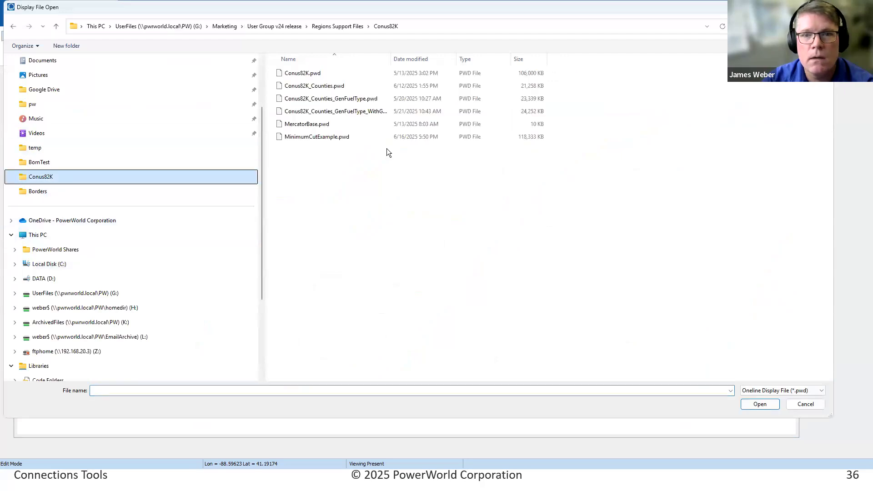
pyautogui.doubleClick(321, 137)
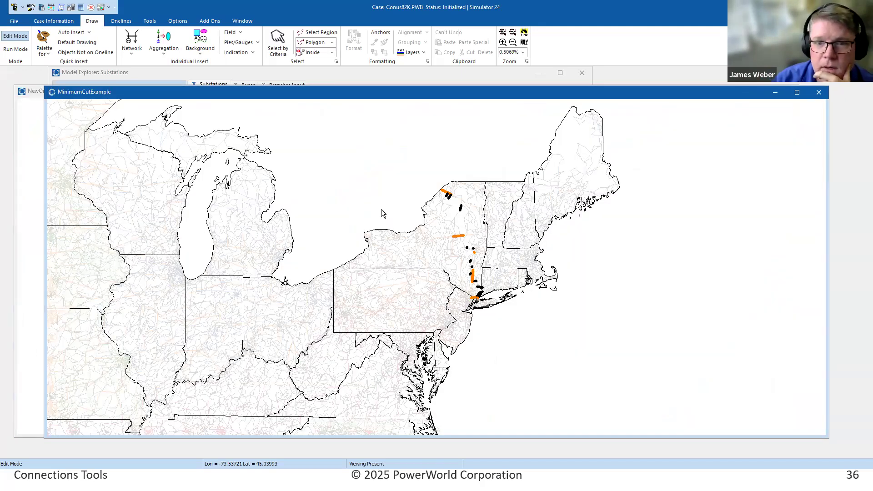
# - Inspect the Minimum Cut emphasis filter in the oneline's display options, including the CustInt=1 condition applied to transformers
pyautogui.rightClick(377, 201)
pyautogui.click(416, 228)
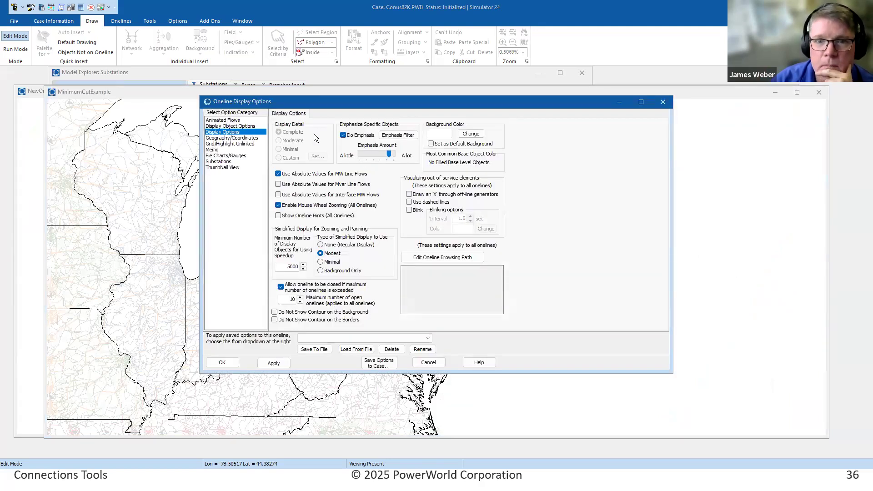
pyautogui.click(399, 135)
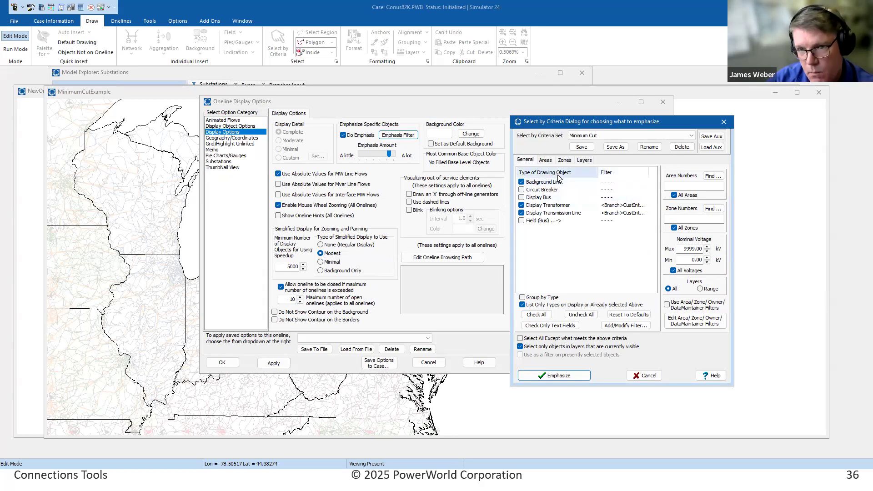
pyautogui.click(614, 207)
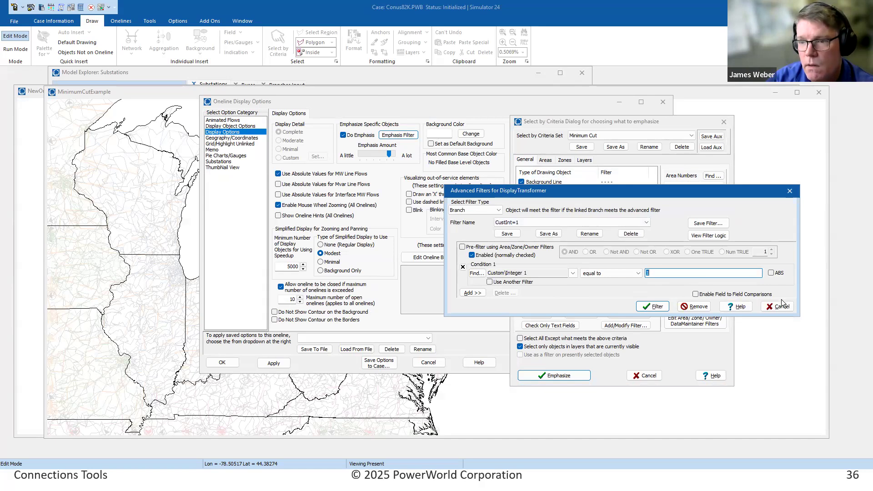
pyautogui.click(790, 193)
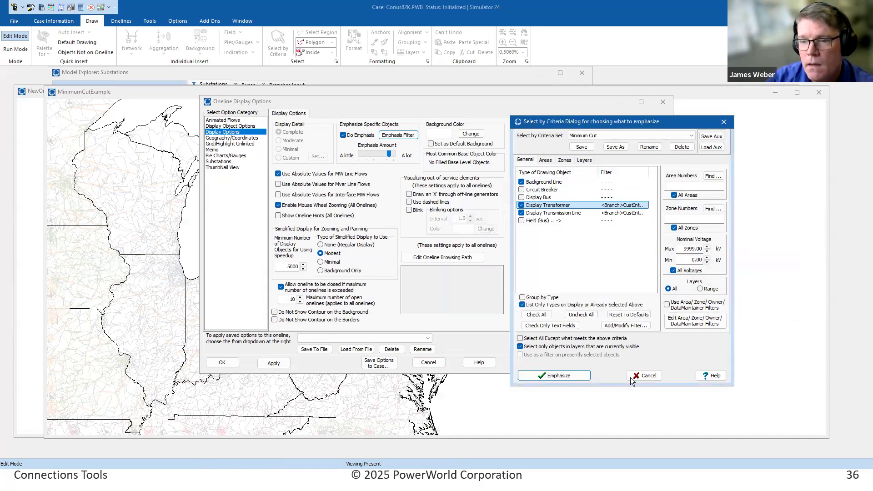
pyautogui.click(556, 375)
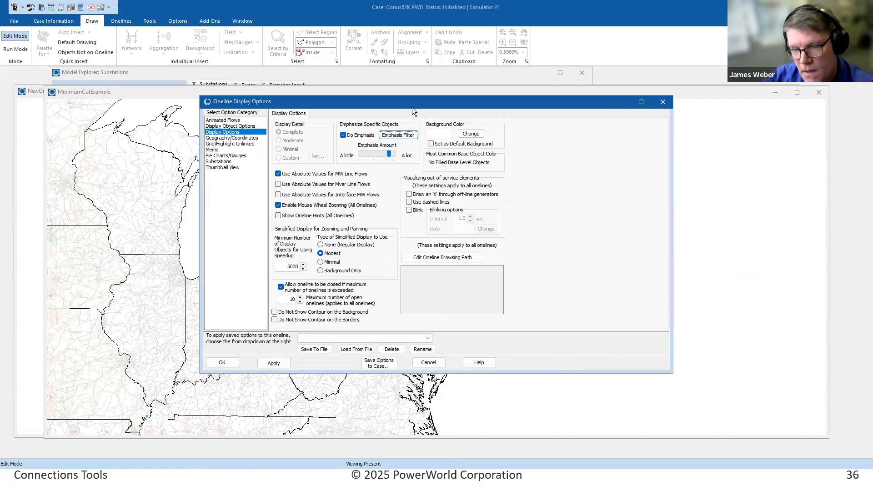
pyautogui.click(663, 102)
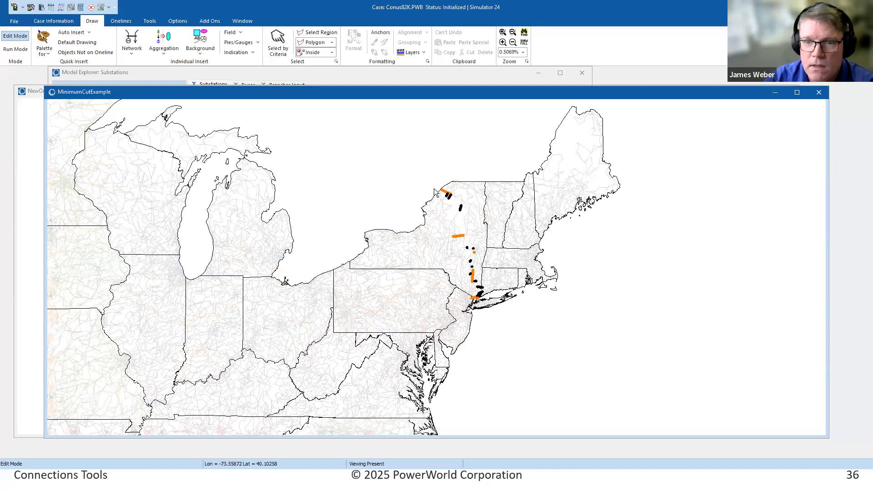
# - Check the dynamic formatting settings for case info and all onelines, and those for the active oneline
pyautogui.click(121, 21)
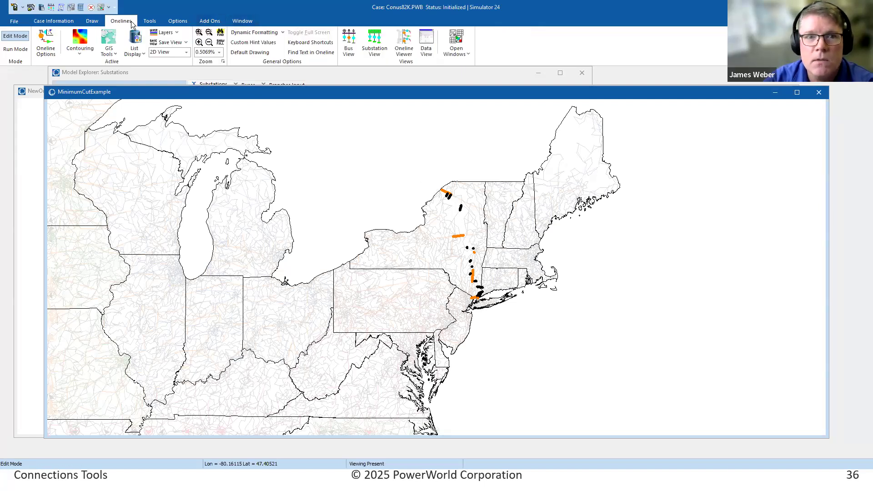
pyautogui.click(264, 33)
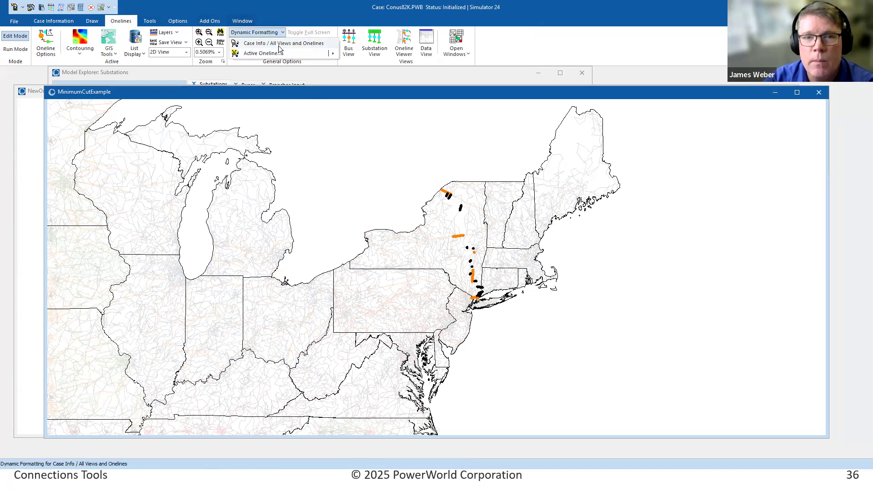
pyautogui.click(278, 43)
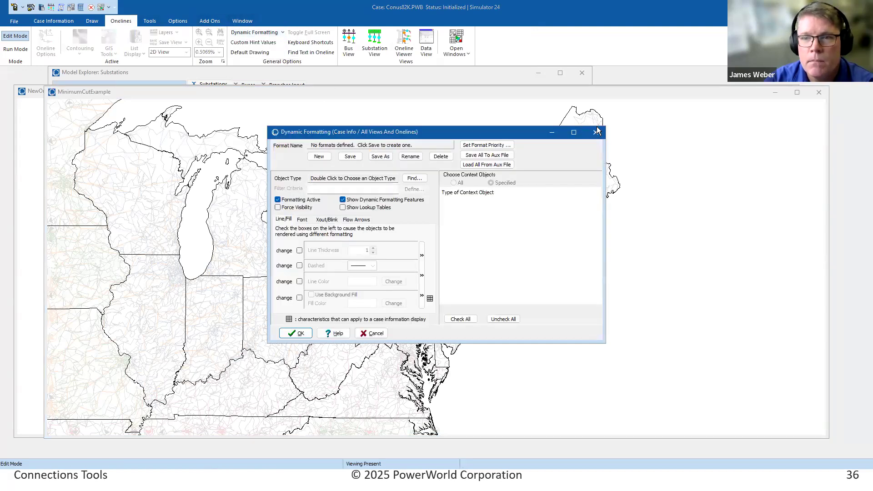
pyautogui.click(596, 132)
pyautogui.click(259, 32)
pyautogui.click(282, 54)
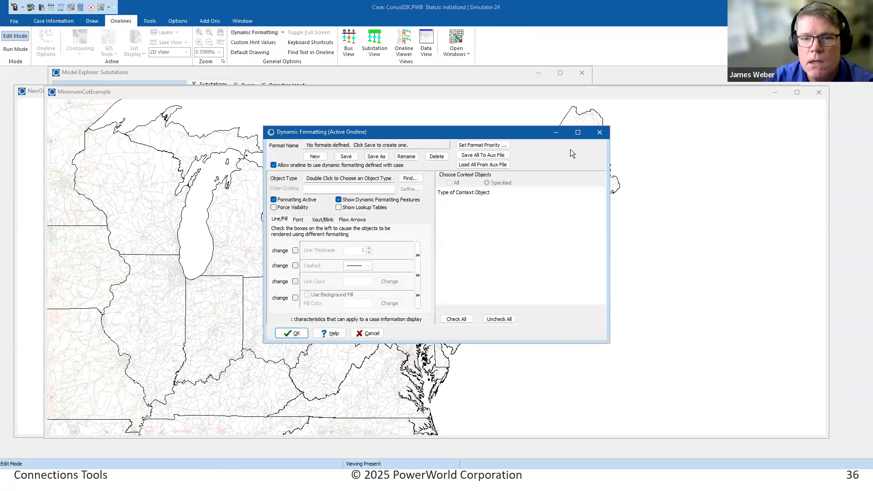
pyautogui.click(601, 133)
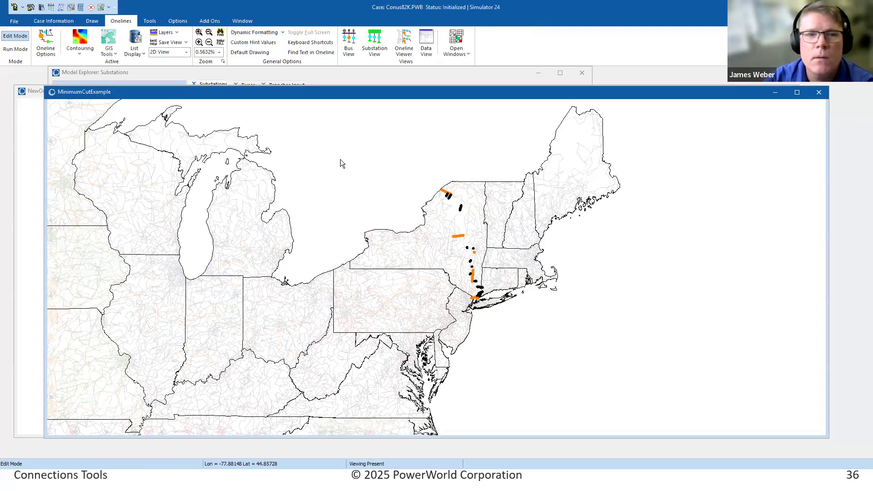
# - Apply the bus contour of Area\Number to the oneline with the jamie color map and its existing contour settings
pyautogui.scroll(1, 536, 323)
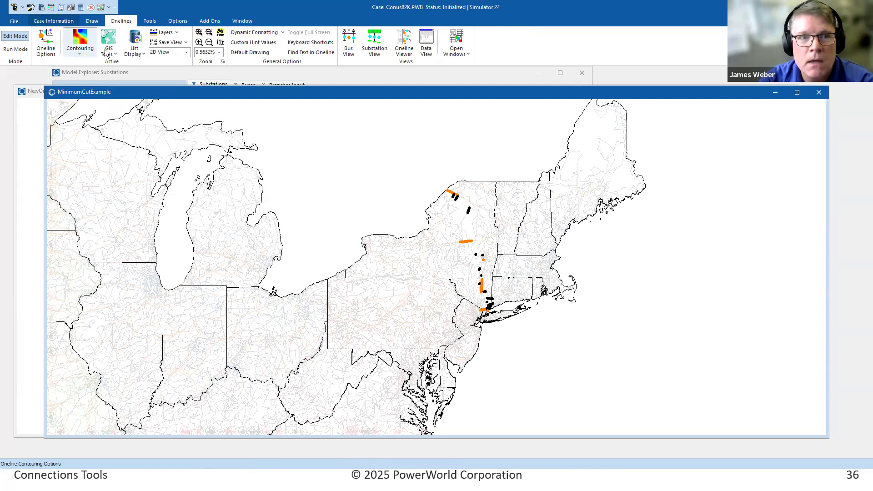
pyautogui.click(87, 52)
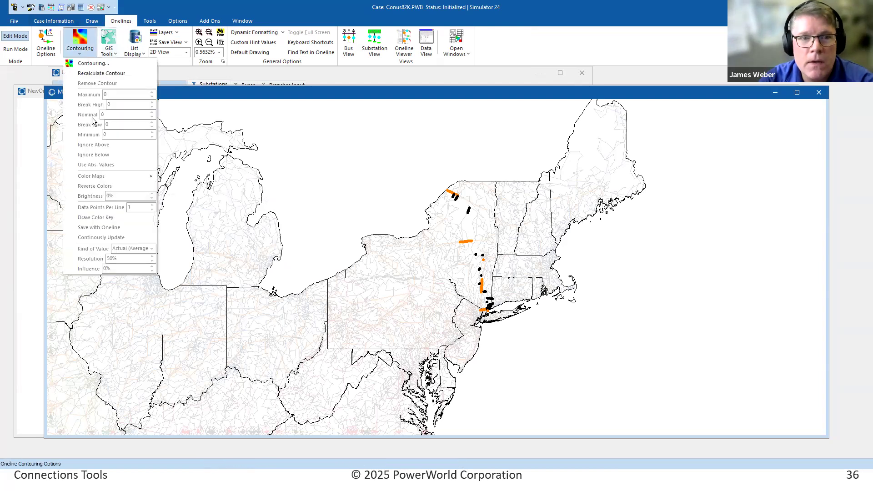
pyautogui.click(100, 68)
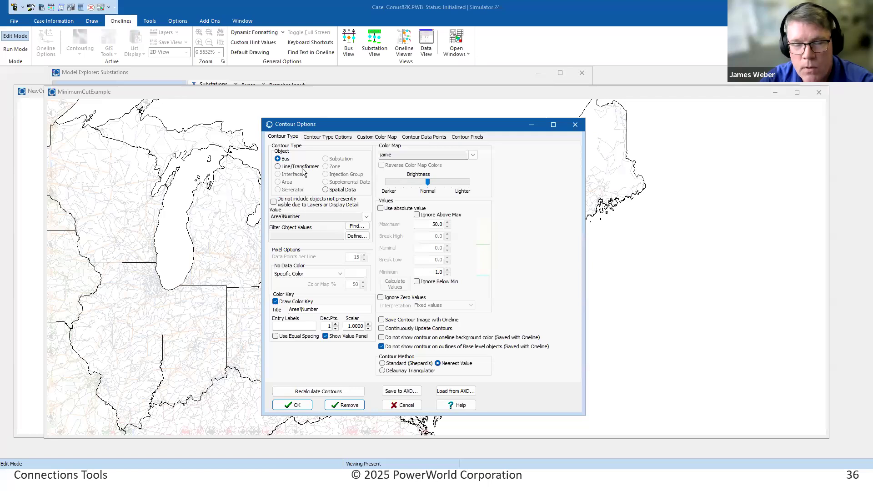
pyautogui.moveTo(357, 125); pyautogui.dragTo(480, 122)
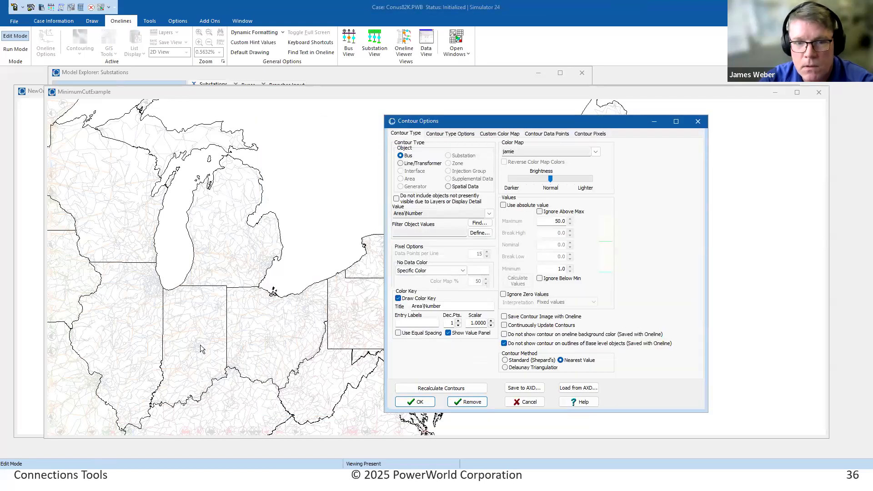
pyautogui.click(422, 402)
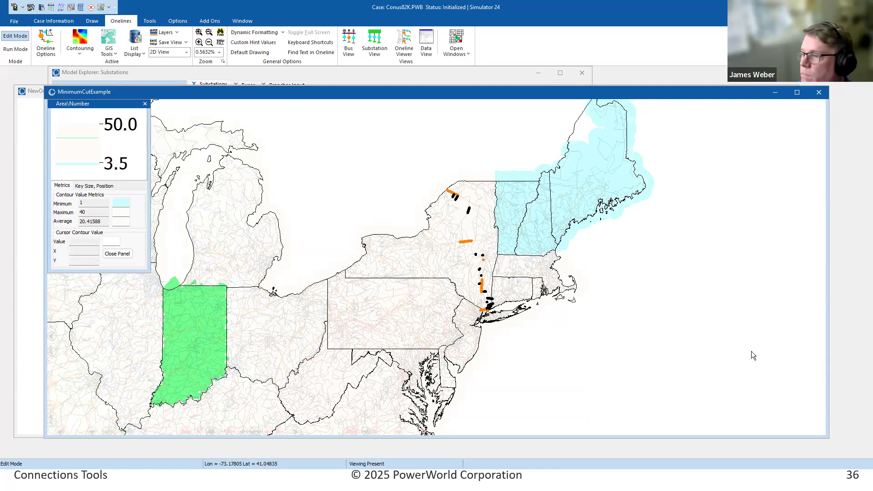
pyautogui.hotkey('alt', 'Tab')
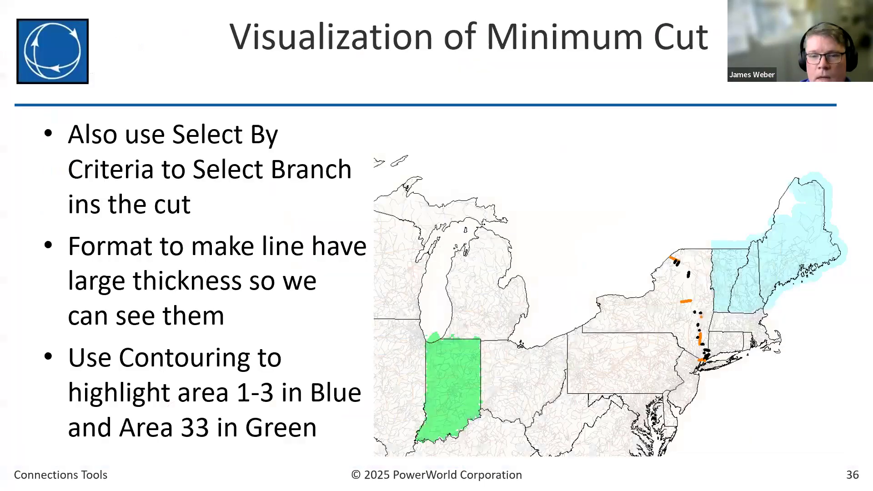
pyautogui.press('Right')
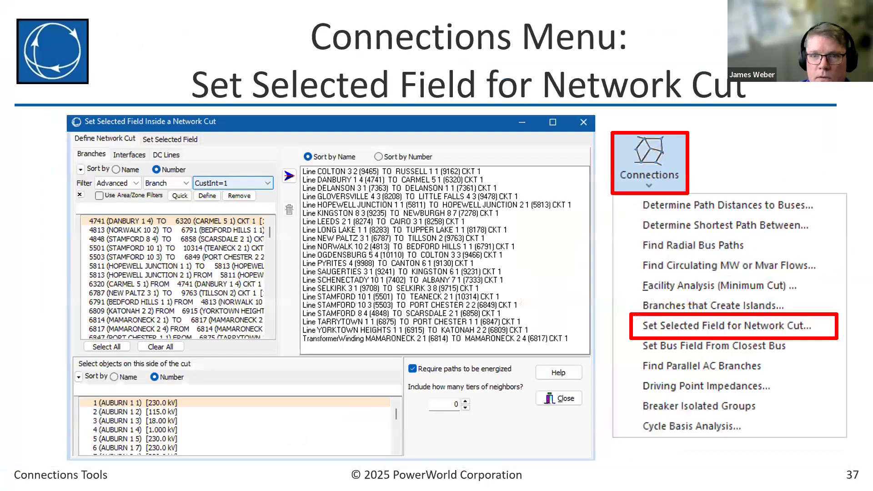
pyautogui.press('Left')
pyautogui.hotkey('alt', 'Tab')
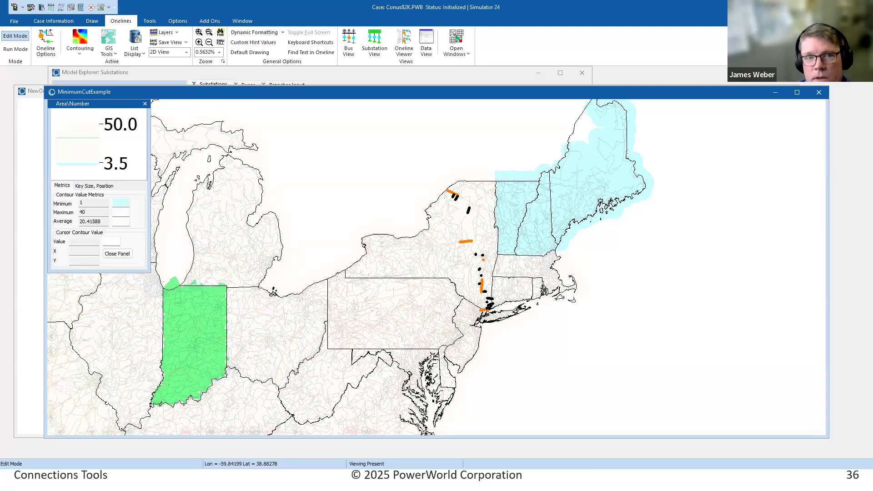
# - Open the Set Selected Field for Network Cut tool and enlarge its dialog so the branch and bus lists are readable
pyautogui.click(148, 21)
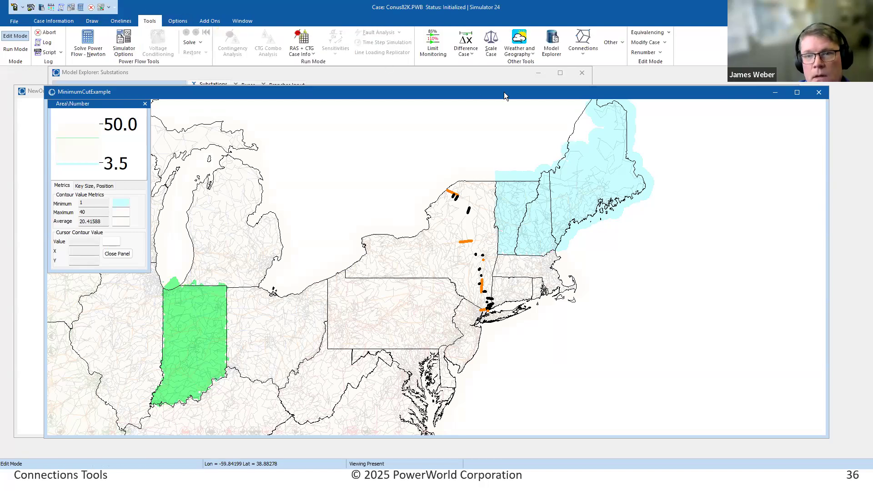
pyautogui.click(583, 44)
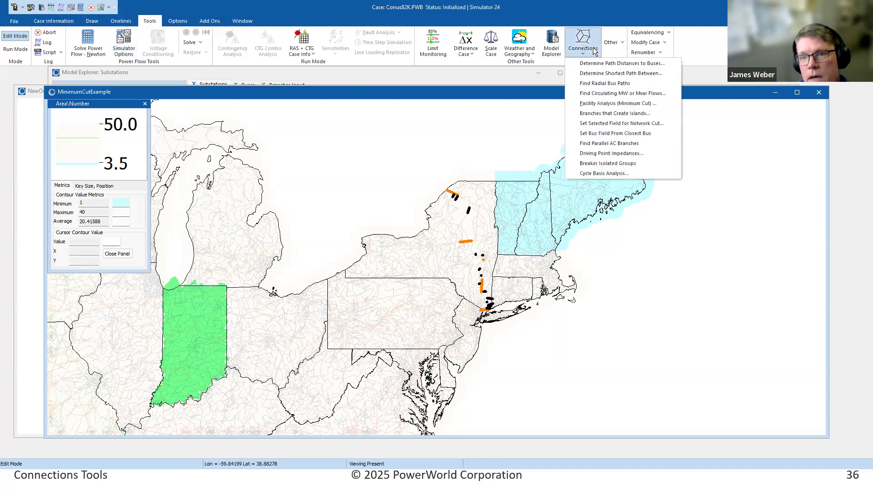
pyautogui.click(620, 122)
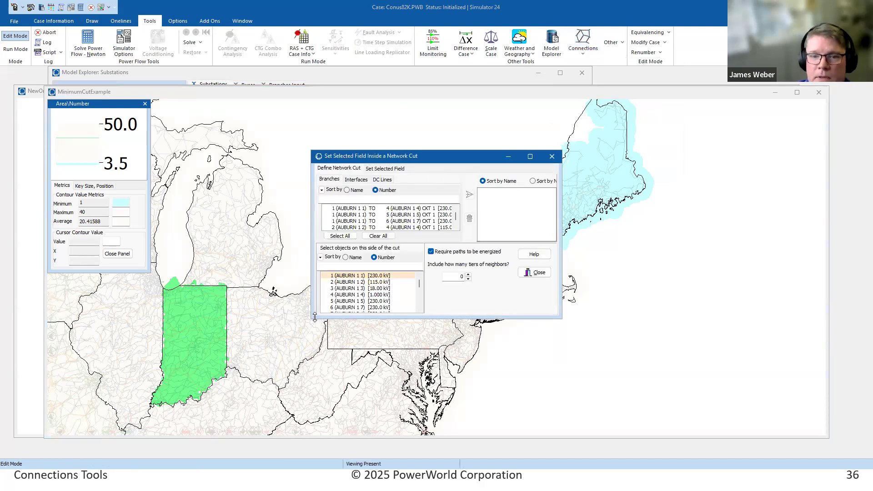
pyautogui.moveTo(314, 317); pyautogui.dragTo(137, 451)
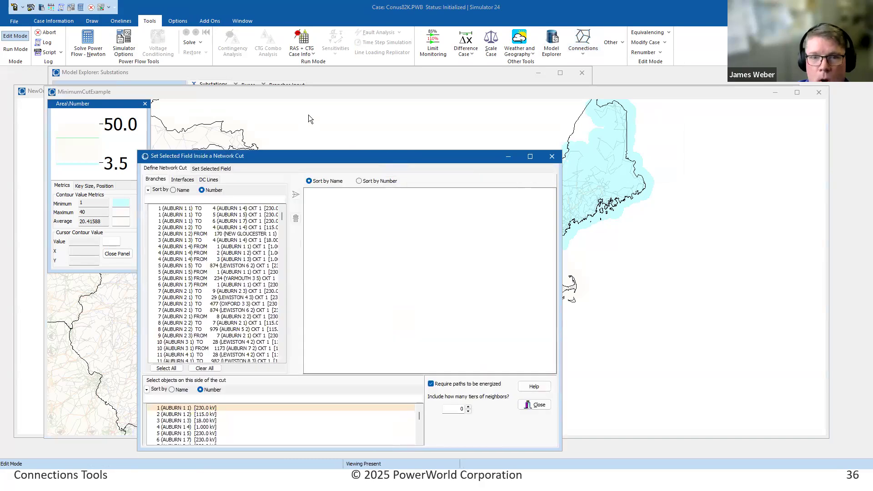
pyautogui.moveTo(322, 158); pyautogui.dragTo(347, 136)
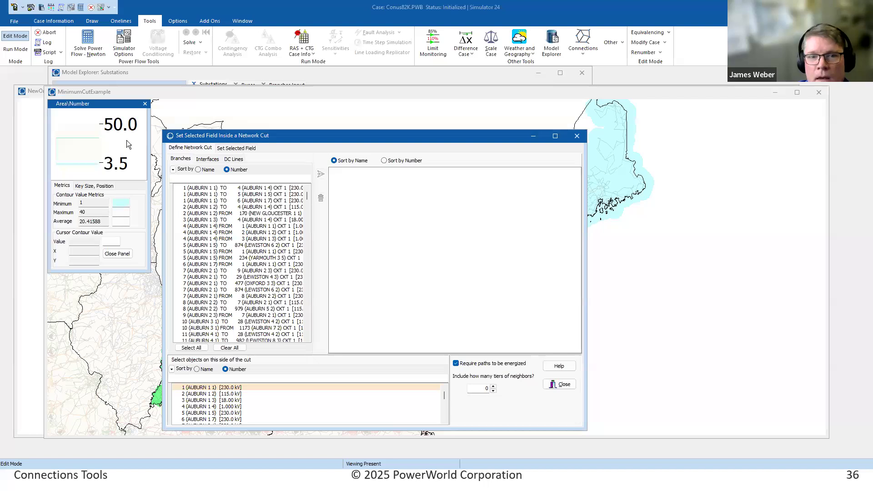
pyautogui.moveTo(294, 132); pyautogui.dragTo(355, 93)
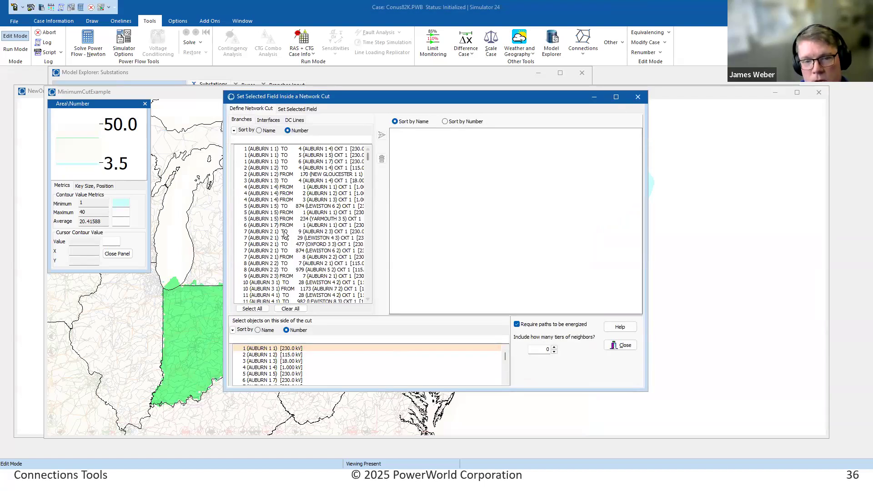
# - Show the advanced filter options for the network cut's branch list and filter it by the Branch filter CustInt=1
pyautogui.moveTo(292, 155); pyautogui.dragTo(291, 257)
pyautogui.click(301, 199)
pyautogui.rightClick(309, 183)
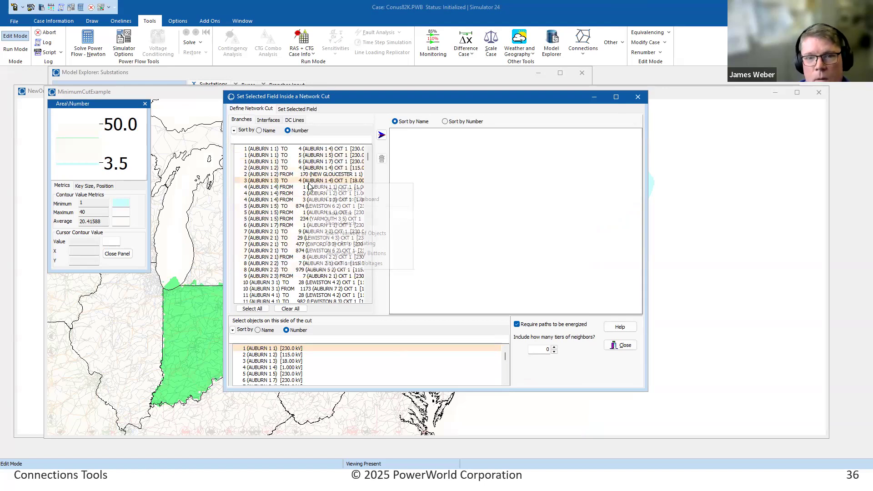
pyautogui.click(355, 213)
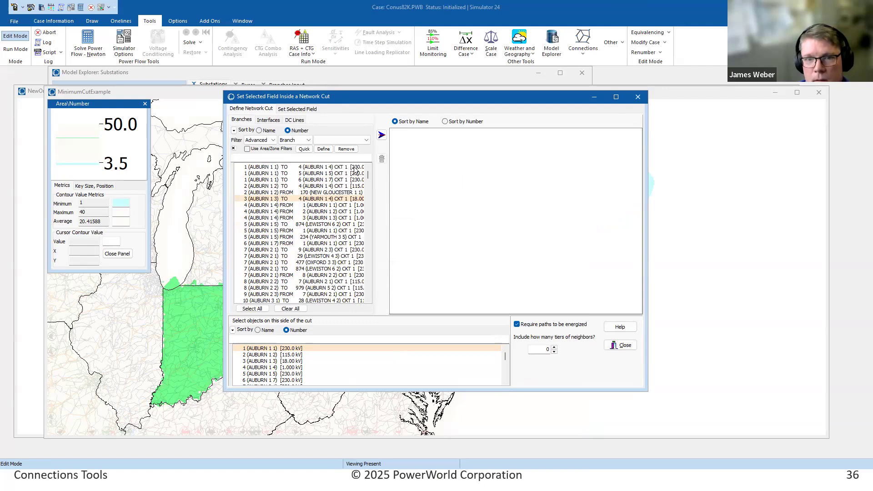
pyautogui.moveTo(375, 166); pyautogui.dragTo(430, 167)
pyautogui.click(324, 140)
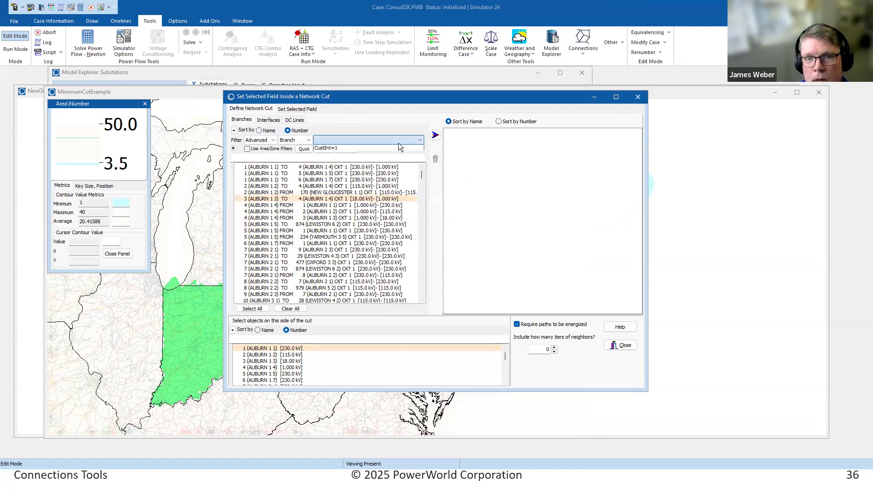
pyautogui.click(324, 148)
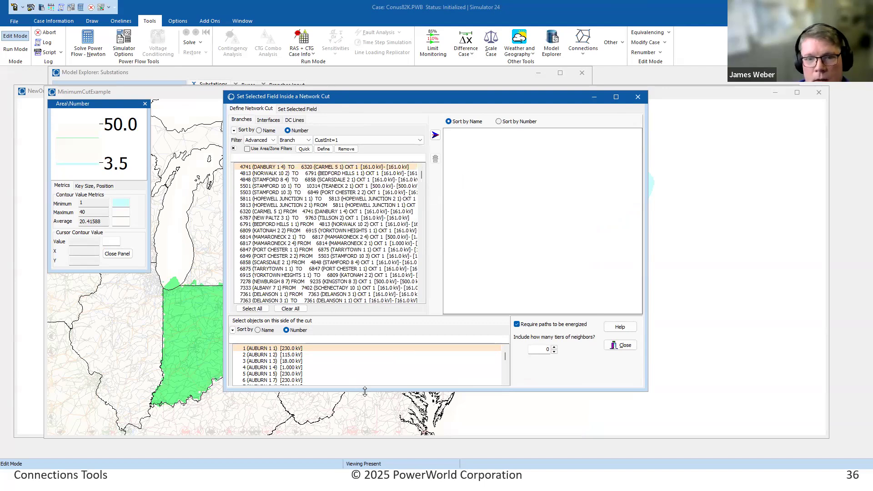
# - Select all branches that meet the CustInt=1 filter and add them to the network cut definition
pyautogui.moveTo(364, 392); pyautogui.dragTo(365, 402)
pyautogui.moveTo(422, 175); pyautogui.dragTo(428, 295)
pyautogui.scroll(4, 428, 301)
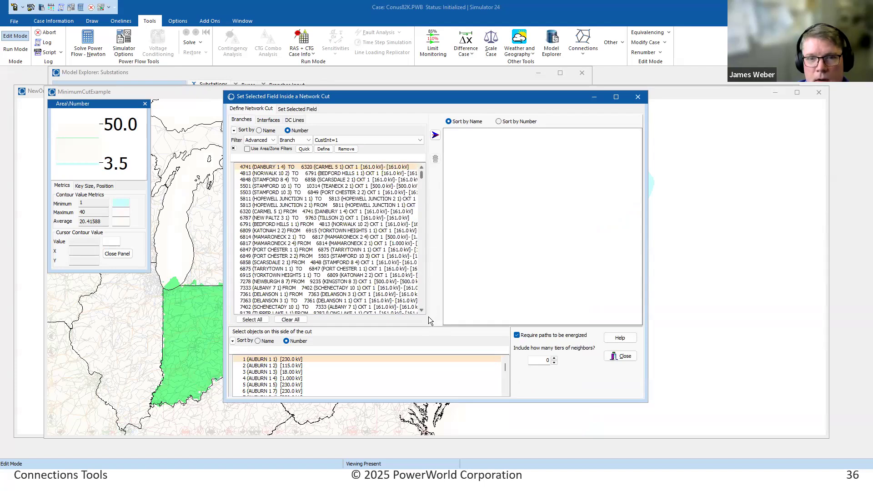
pyautogui.click(327, 205)
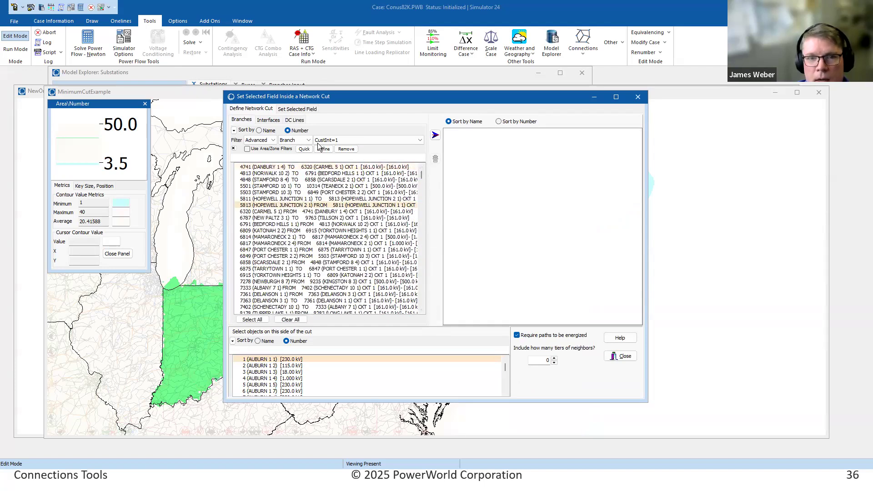
pyautogui.click(323, 276)
pyautogui.click(253, 320)
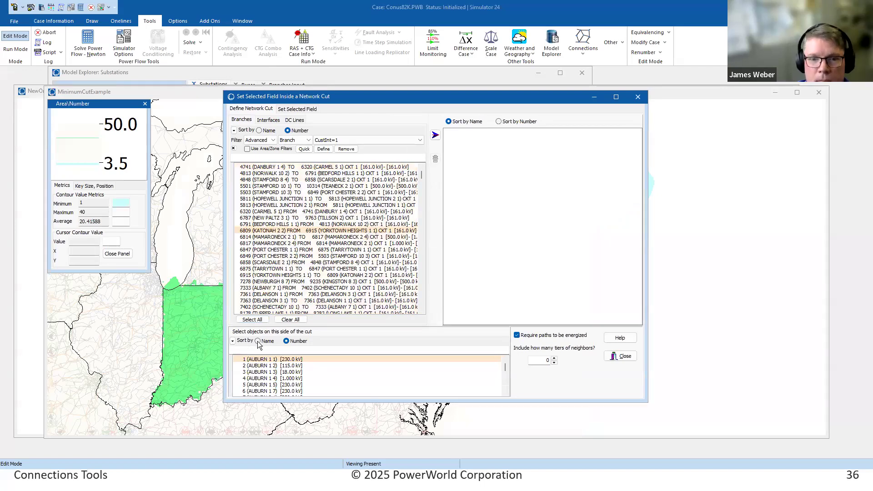
pyautogui.click(252, 320)
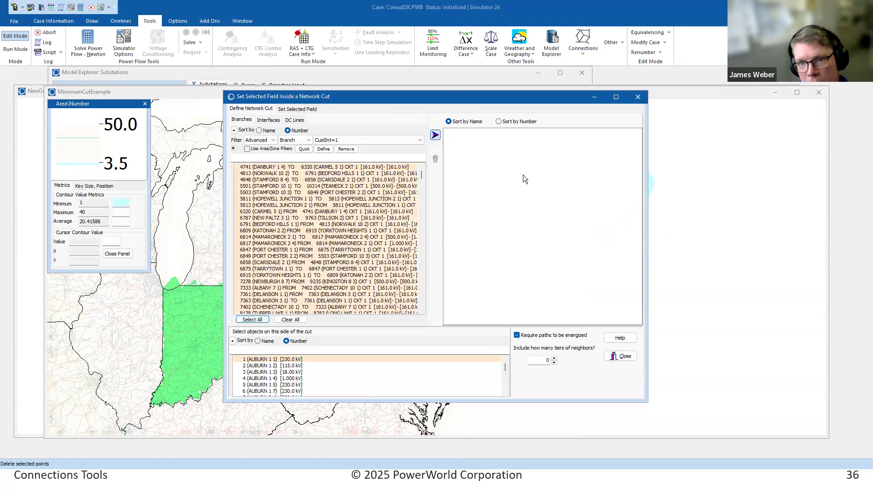
# - Review the branches added to the network cut, and open the options for setting the Selected field
pyautogui.moveTo(510, 254); pyautogui.dragTo(508, 125)
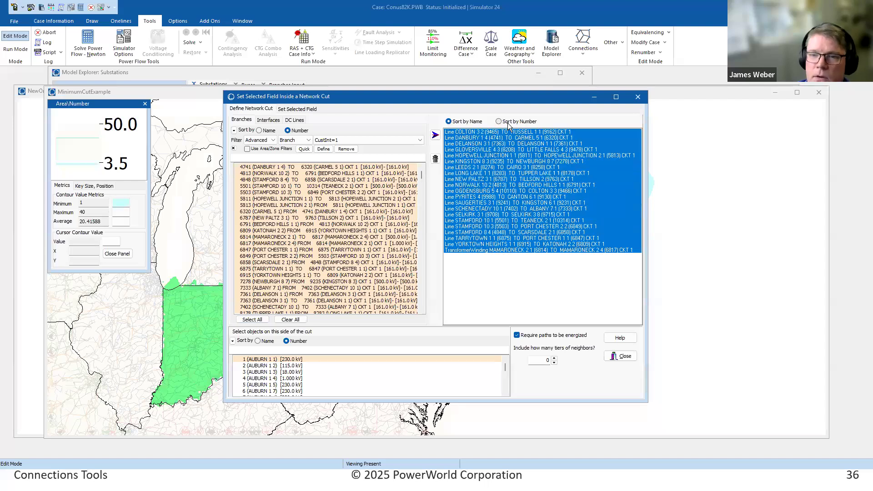
pyautogui.click(506, 222)
pyautogui.moveTo(461, 103); pyautogui.dragTo(355, 114)
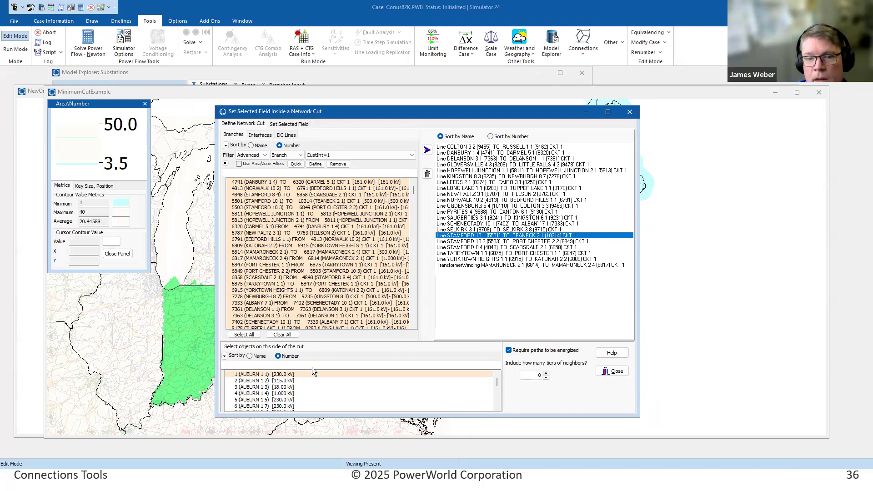
pyautogui.click(287, 124)
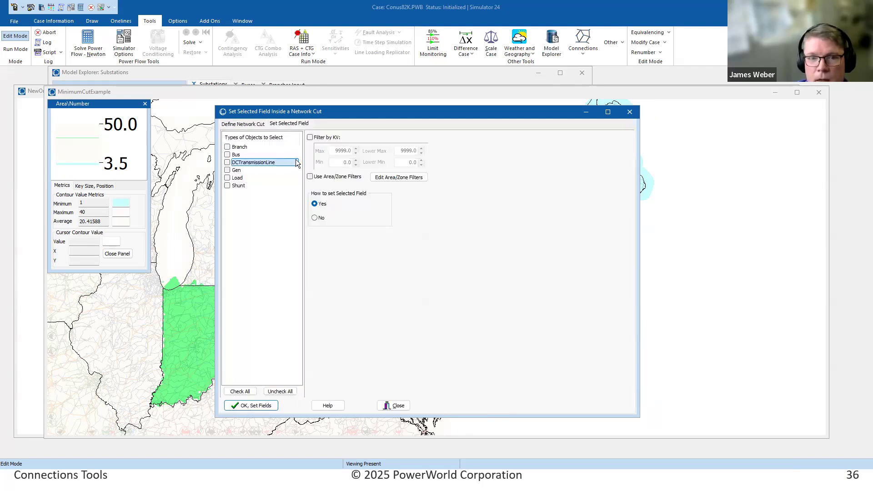
pyautogui.hotkey('alt', 'Tab')
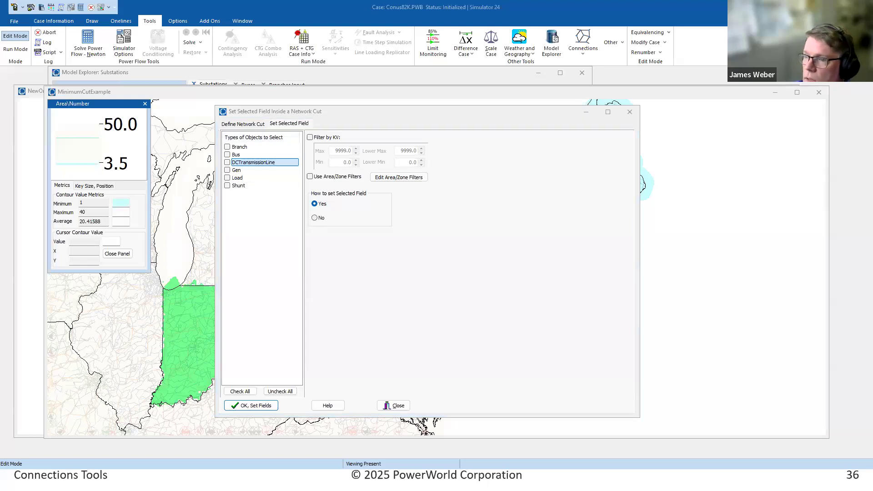
pyautogui.hotkey('alt', 'Tab')
pyautogui.hotkey('alt', 'Tab')
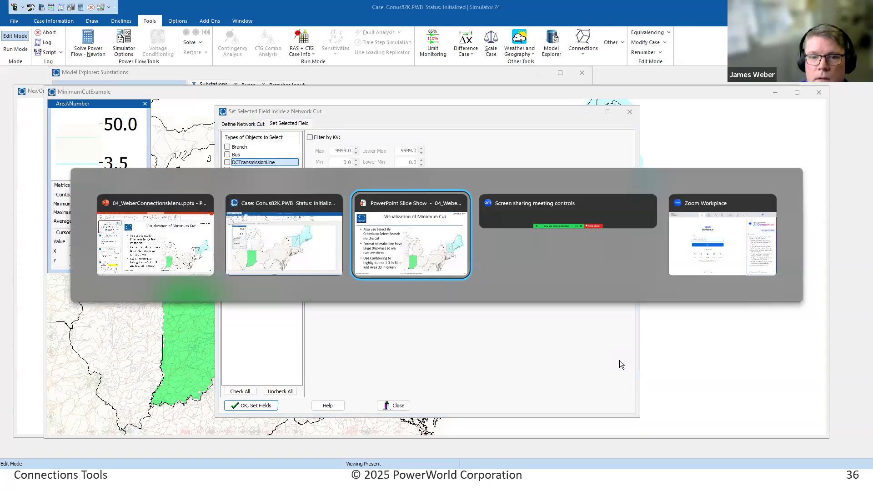
pyautogui.press('Right')
pyautogui.press('Right')
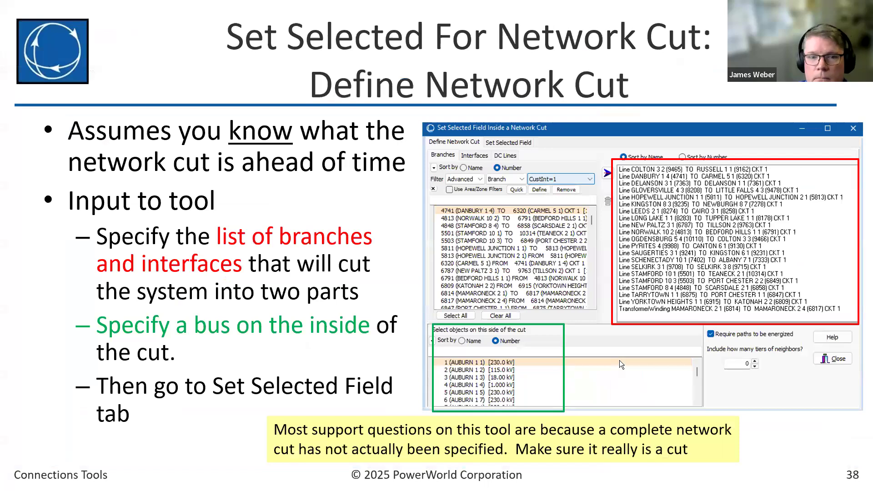
pyautogui.press('Right')
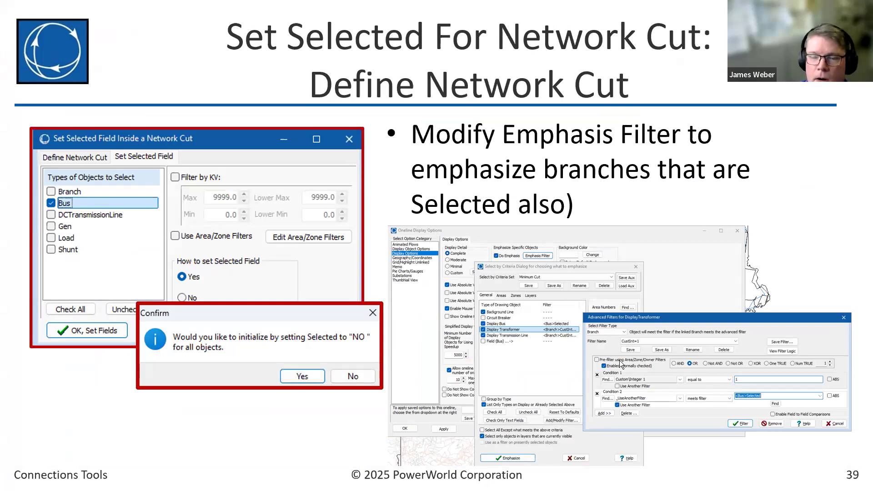
pyautogui.press('Right')
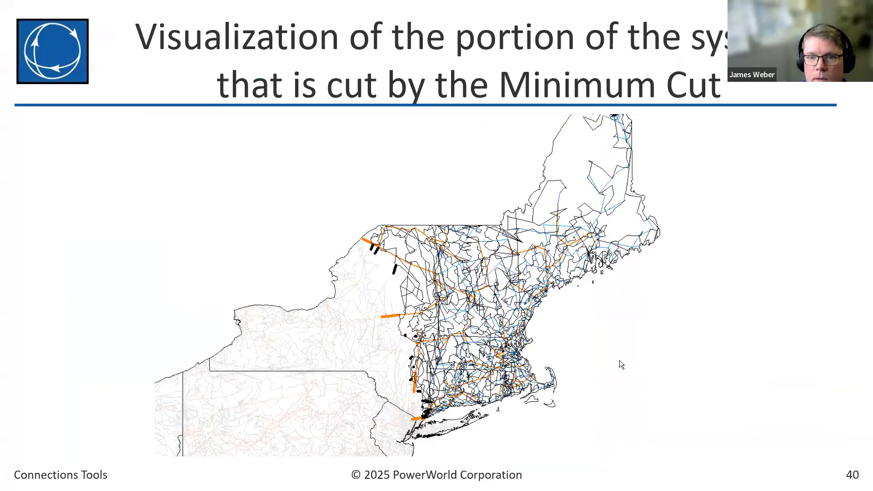
pyautogui.press('Left')
pyautogui.hotkey('alt', 'Tab')
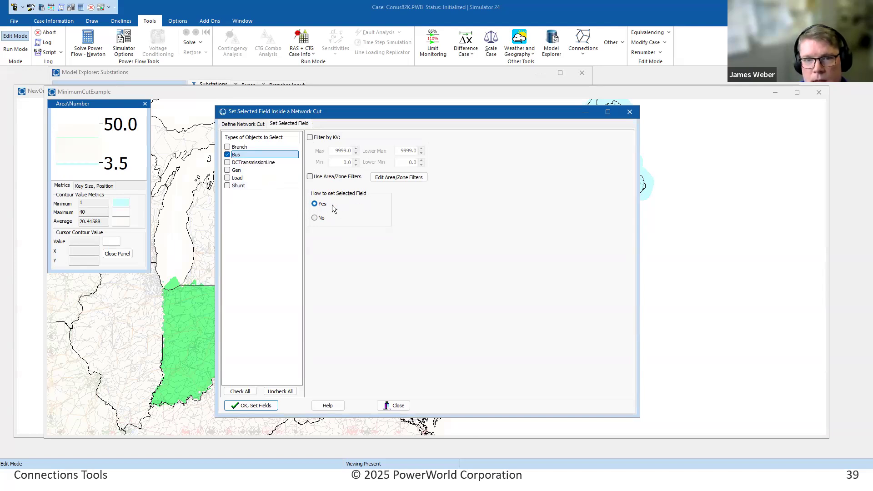
# - Set Selected to Yes for buses on the chosen side of the cut, initializing it to NO for all objects
pyautogui.click(258, 406)
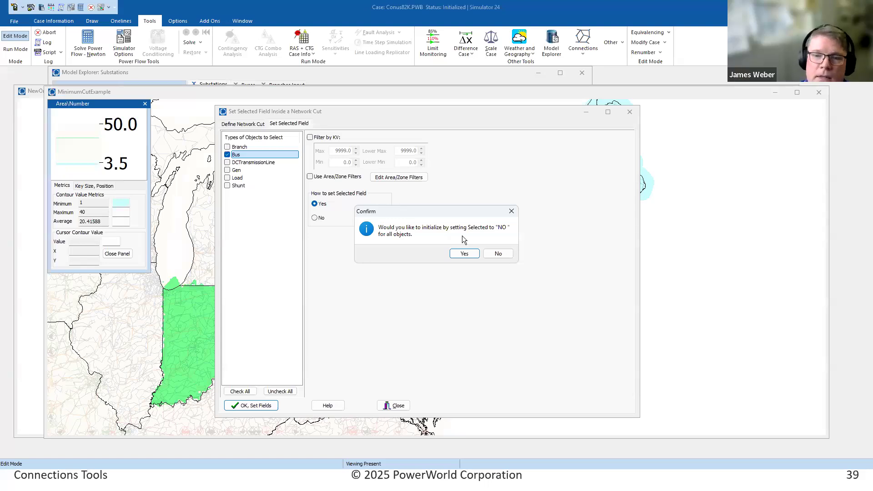
pyautogui.click(467, 254)
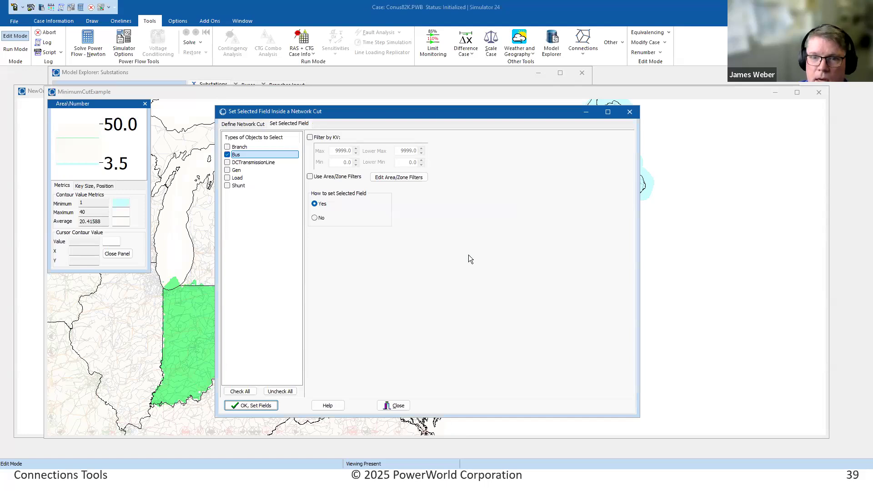
pyautogui.click(267, 407)
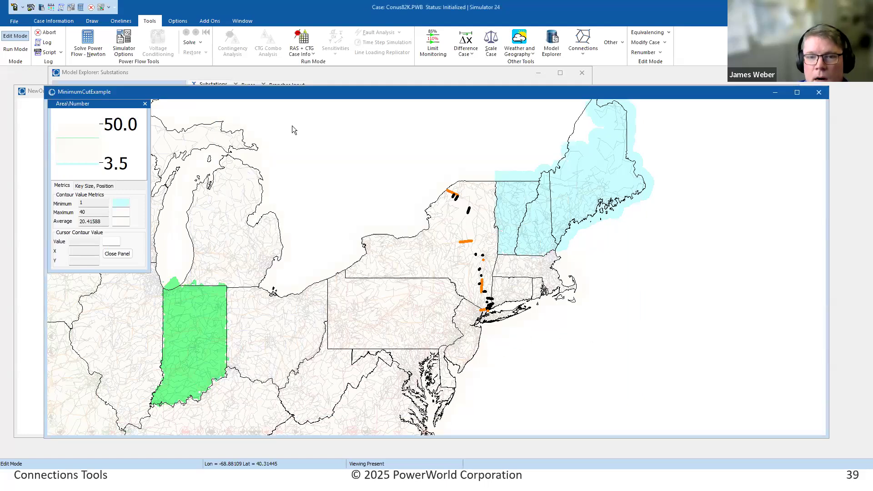
# - Display the network Buses list in the Model Explorer
pyautogui.click(53, 21)
pyautogui.click(46, 43)
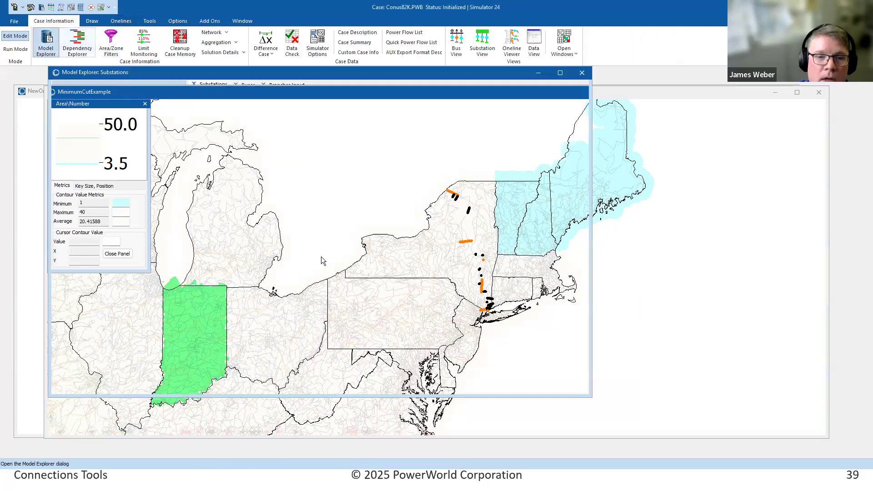
pyautogui.click(68, 100)
pyautogui.click(92, 146)
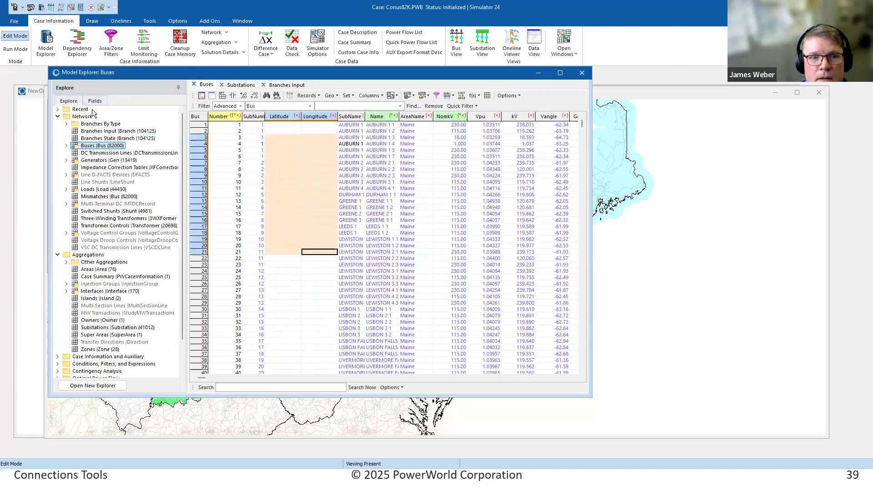
# - Add the Custom field Selected as a column beside the substation number in the Buses list and review its values
pyautogui.click(94, 101)
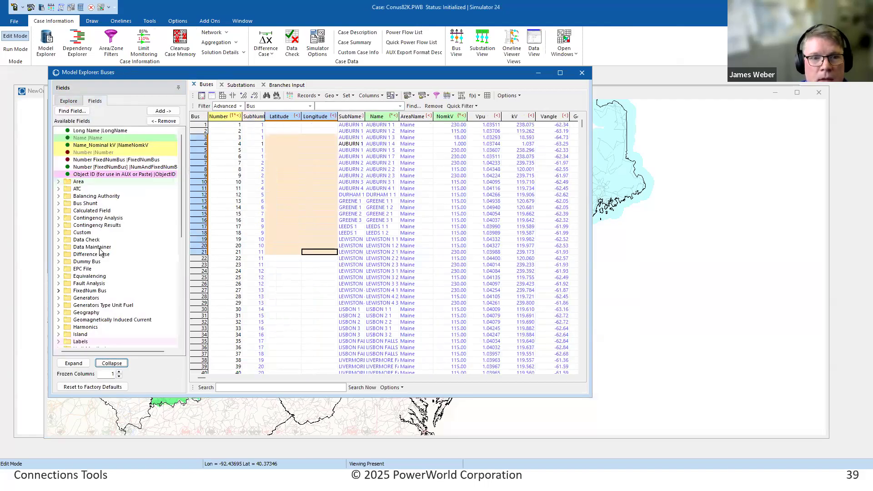
pyautogui.click(59, 233)
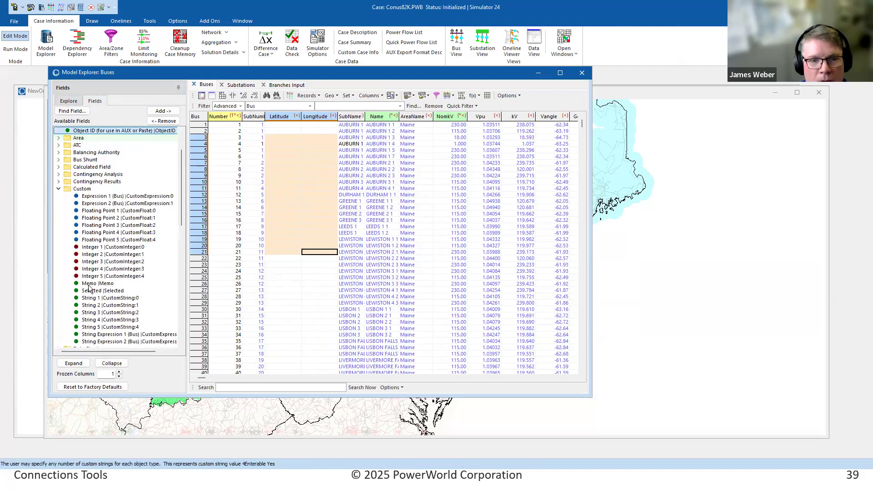
pyautogui.moveTo(93, 293); pyautogui.dragTo(275, 143)
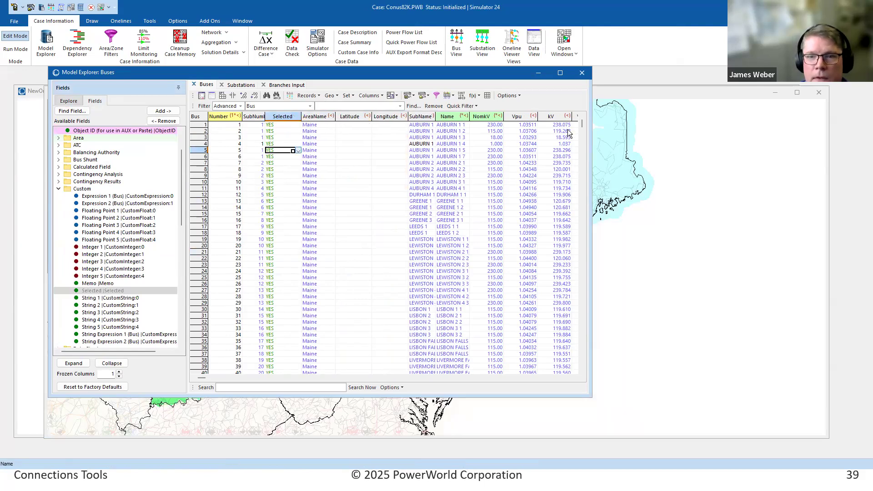
pyautogui.moveTo(583, 126); pyautogui.dragTo(562, 104)
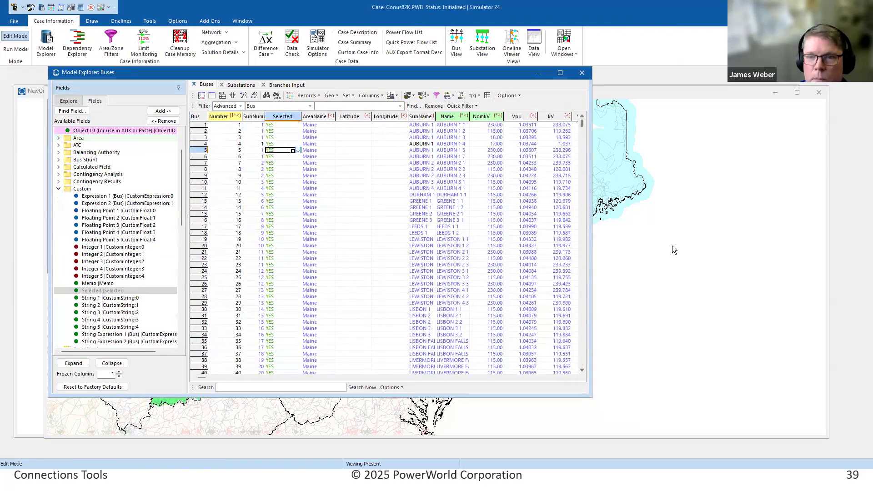
# - Open the emphasis filter criteria in the display options of the MinimumCutExample oneline
pyautogui.click(672, 247)
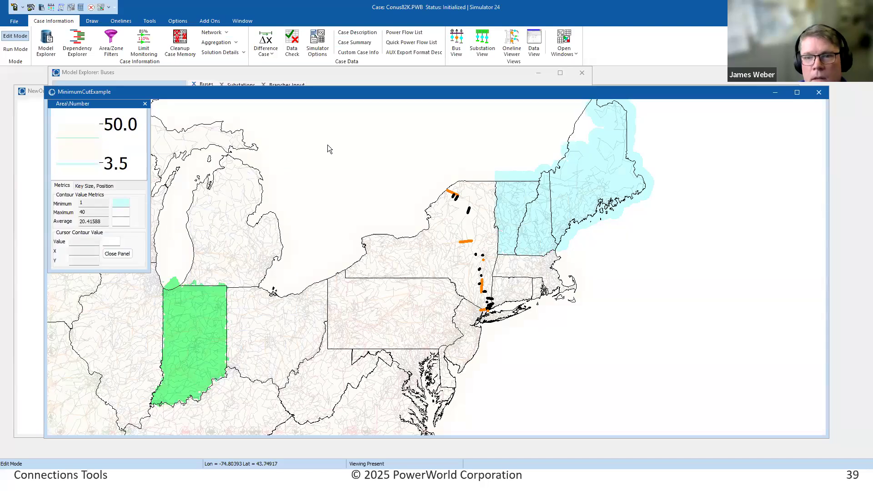
pyautogui.rightClick(325, 135)
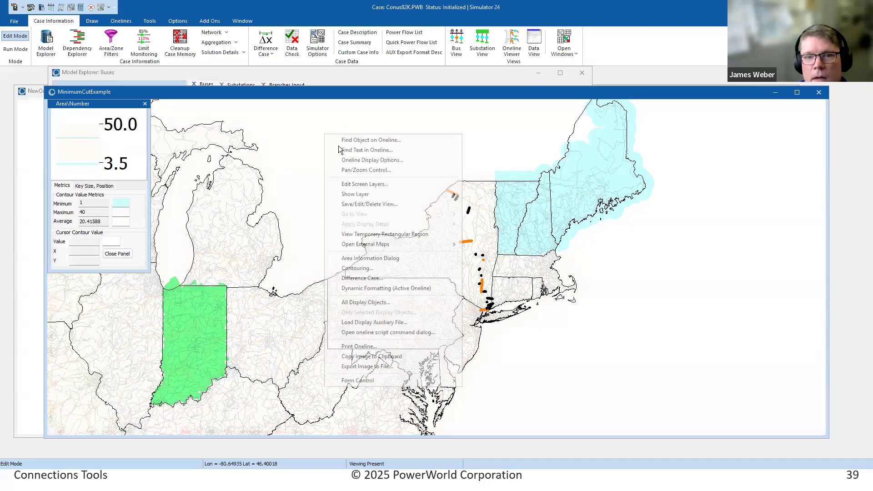
pyautogui.click(367, 161)
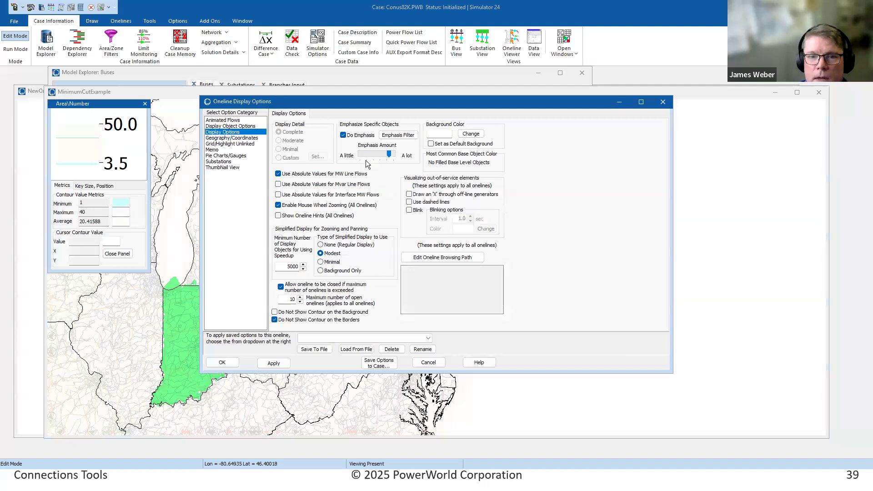
pyautogui.click(398, 135)
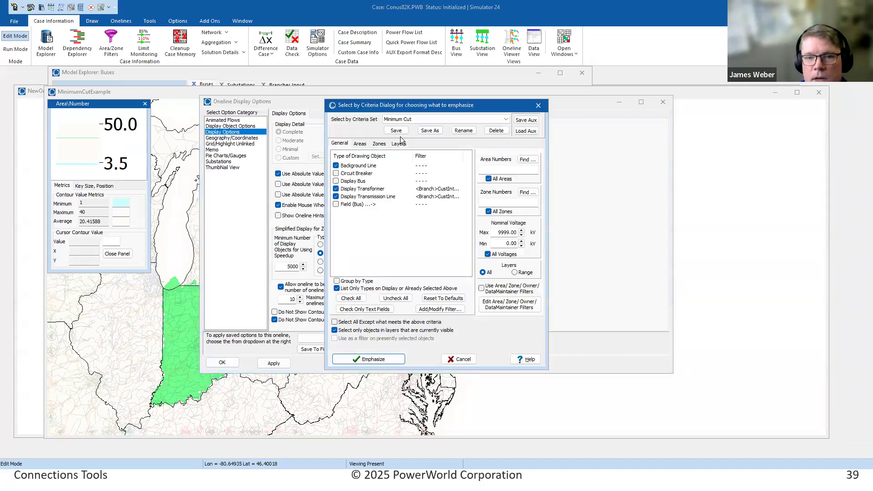
pyautogui.moveTo(408, 106); pyautogui.dragTo(314, 117)
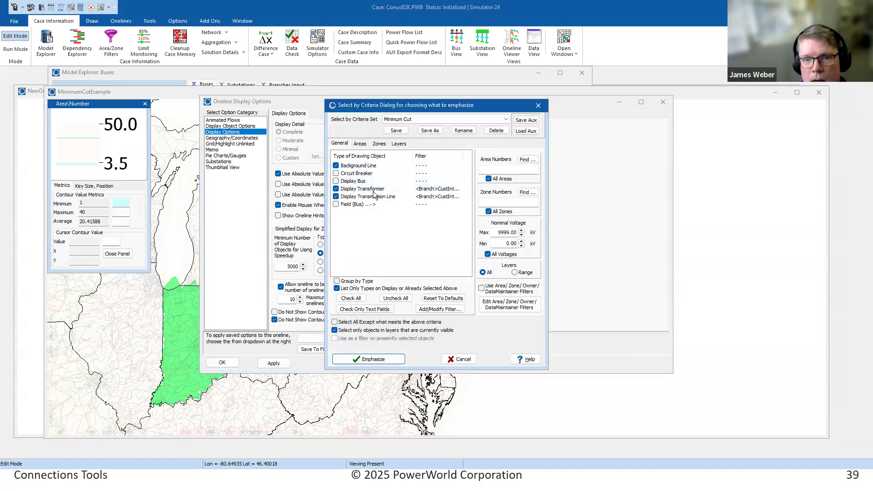
# - Add a second condition on the Custom Selected field to the CustInt=1 branch filter used for display transformers
pyautogui.click(357, 201)
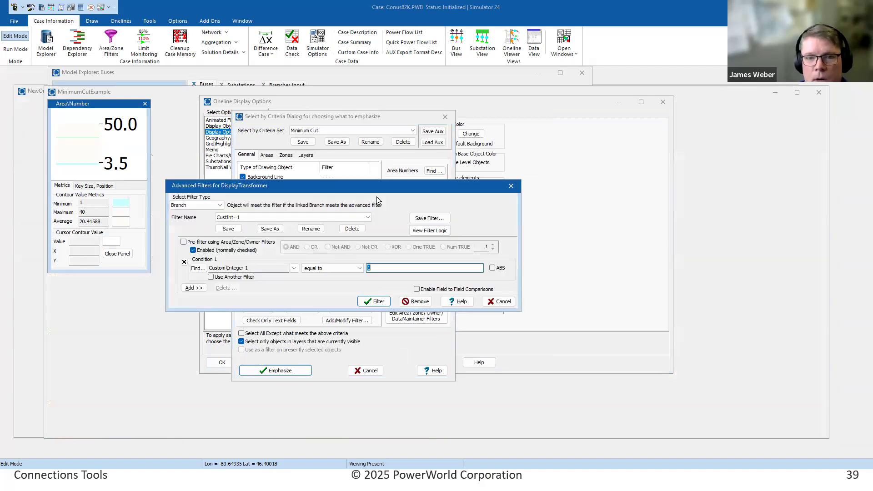
pyautogui.moveTo(370, 184); pyautogui.dragTo(466, 129)
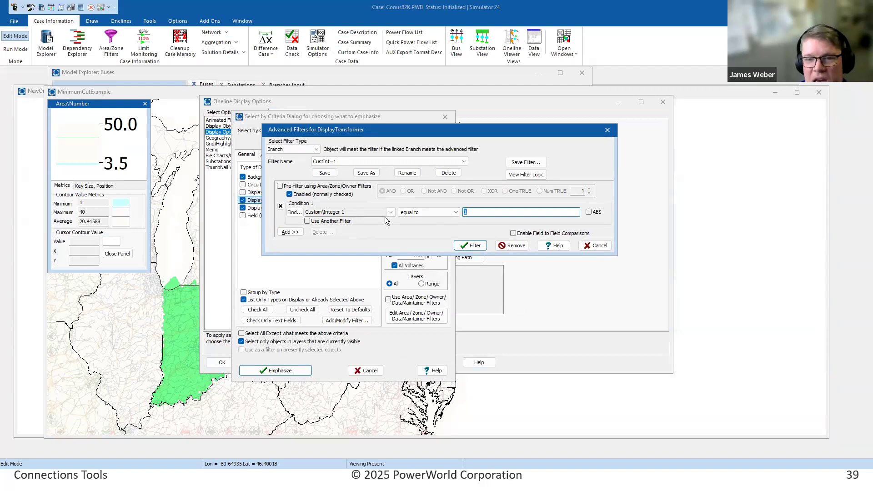
pyautogui.click(290, 232)
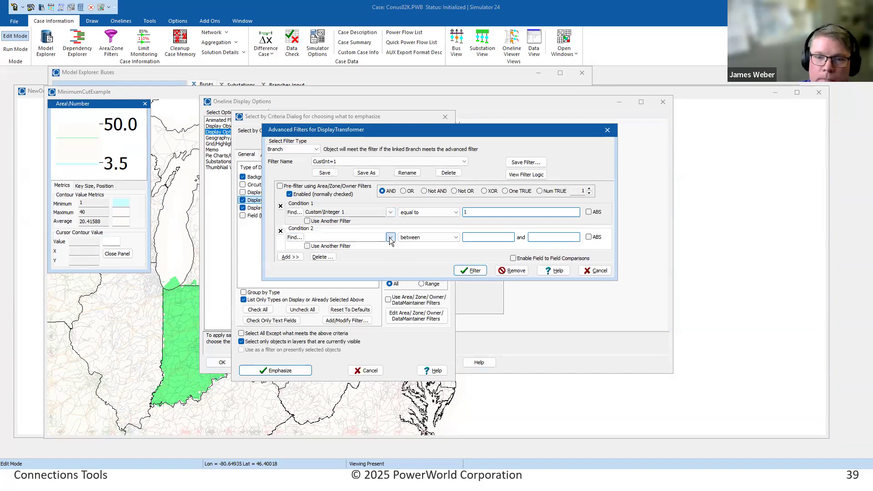
pyautogui.click(390, 237)
pyautogui.scroll(-5, 317, 302)
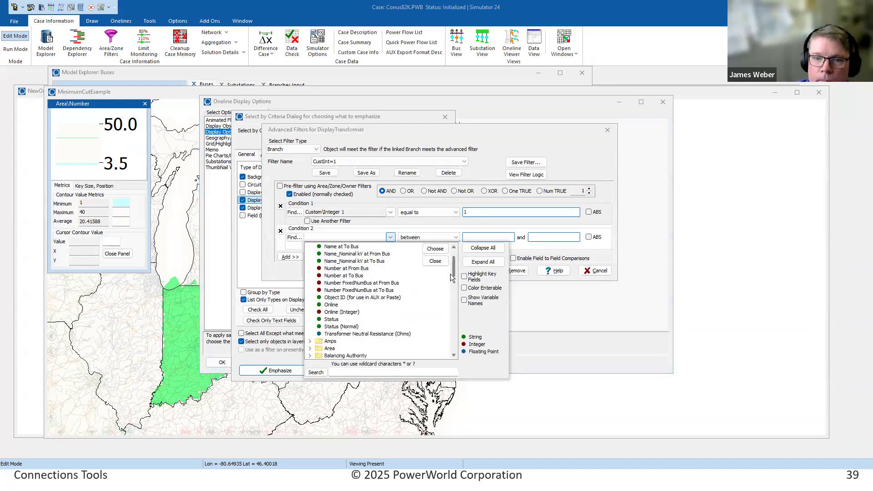
pyautogui.click(310, 298)
pyautogui.click(343, 348)
pyautogui.click(436, 249)
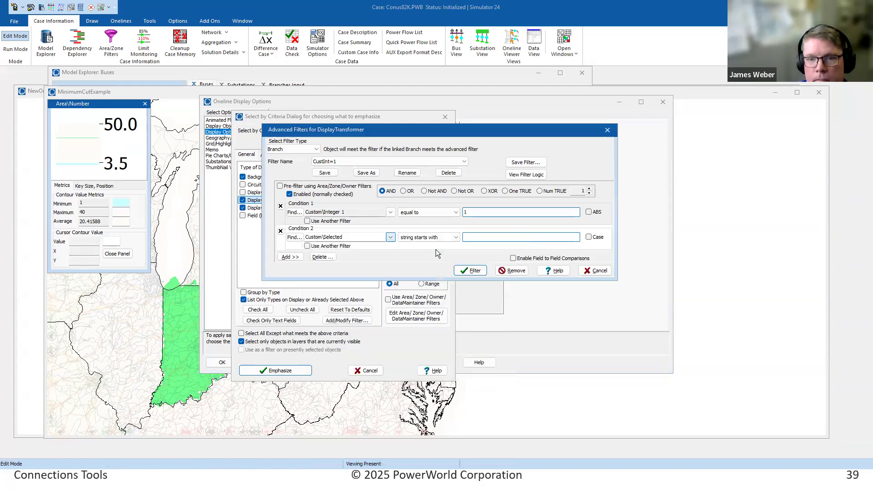
# - Set the Selected condition of the CustInt=1 filter to equal to YES and apply the filter to display transformers
pyautogui.click(473, 272)
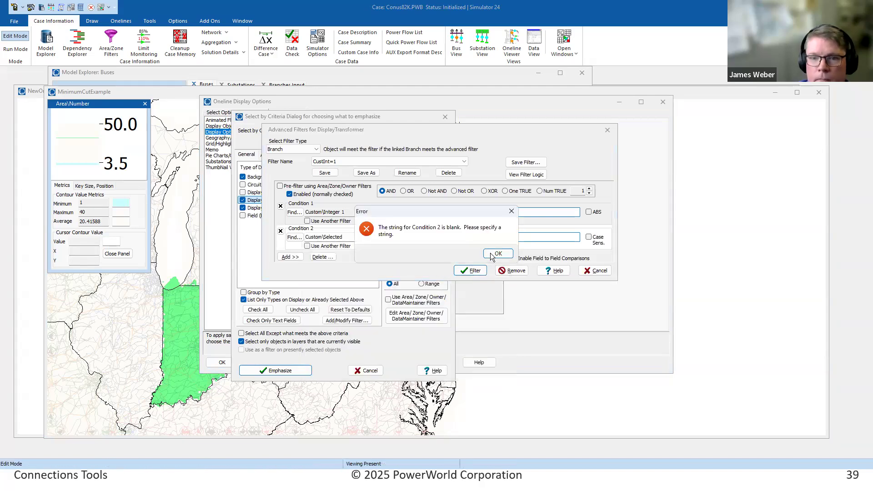
pyautogui.press('Return')
pyautogui.click(432, 238)
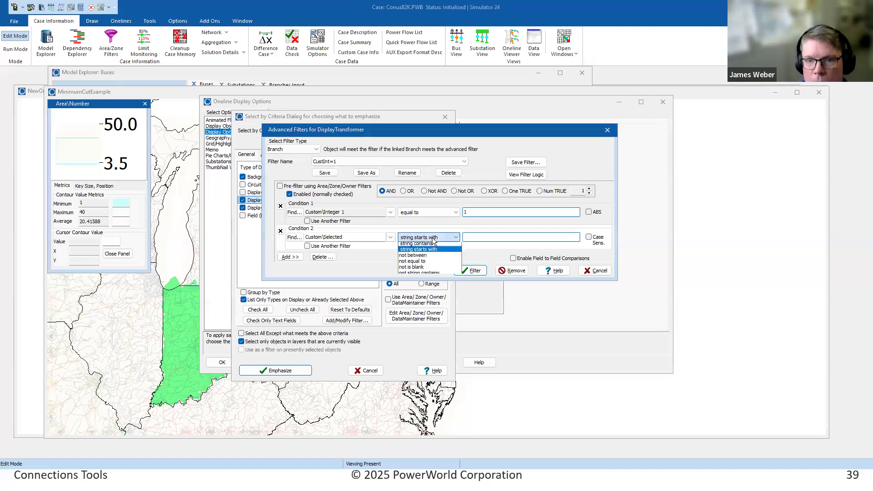
pyautogui.click(424, 252)
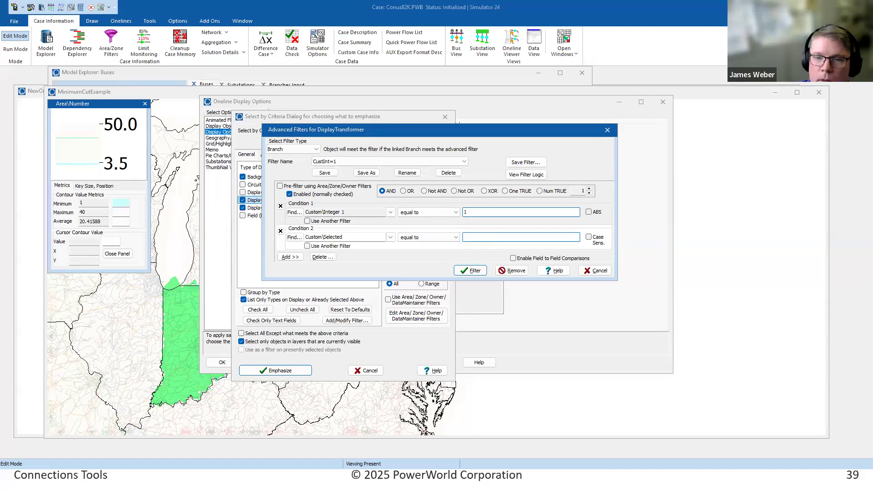
pyautogui.click(474, 270)
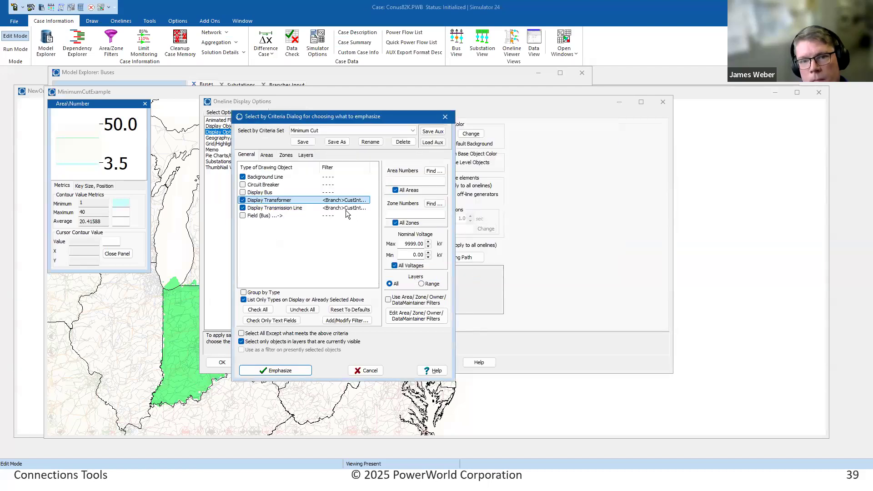
# - Check the conditions of the CustInt=1 branch filter used for display transmission lines
pyautogui.click(339, 210)
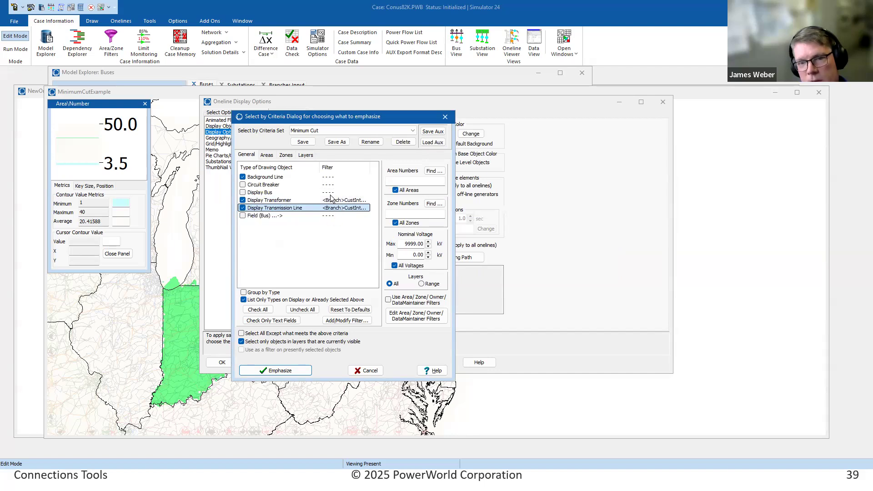
pyautogui.doubleClick(359, 210)
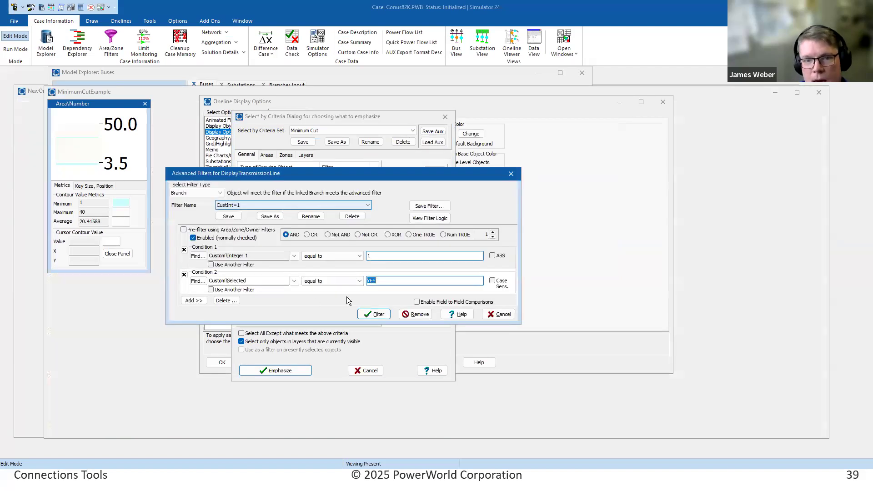
pyautogui.click(381, 314)
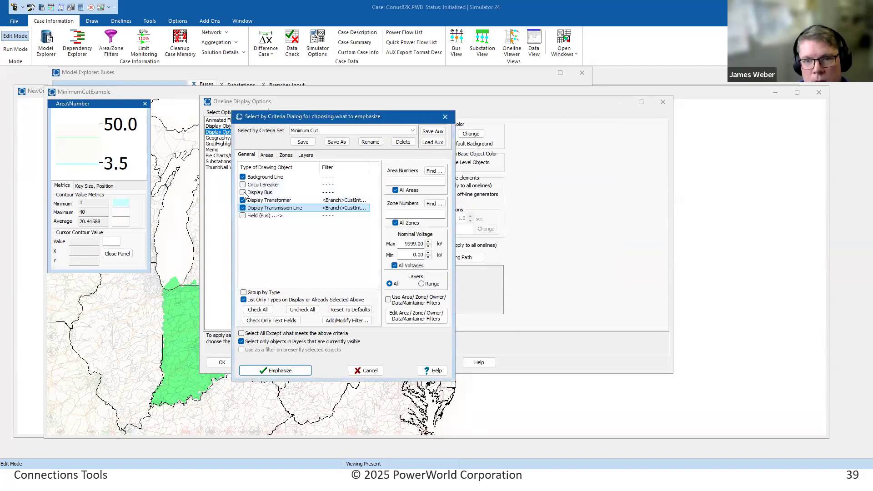
# - Include display buses in the emphasis criteria and base their filter condition on the Custom Selected field
pyautogui.click(243, 192)
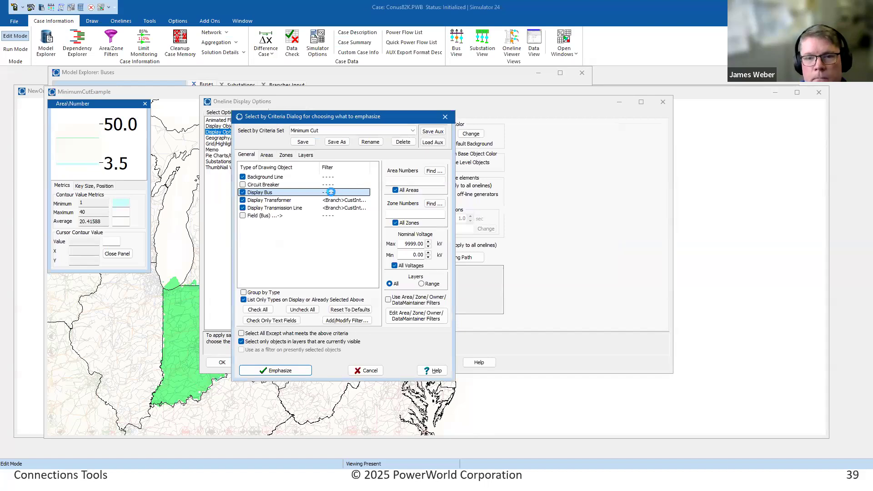
pyautogui.doubleClick(332, 195)
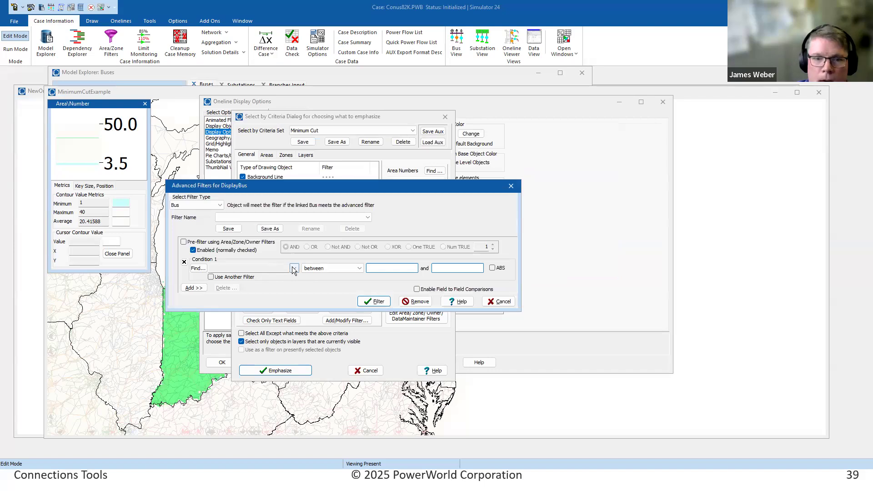
pyautogui.click(295, 269)
pyautogui.write('cu')
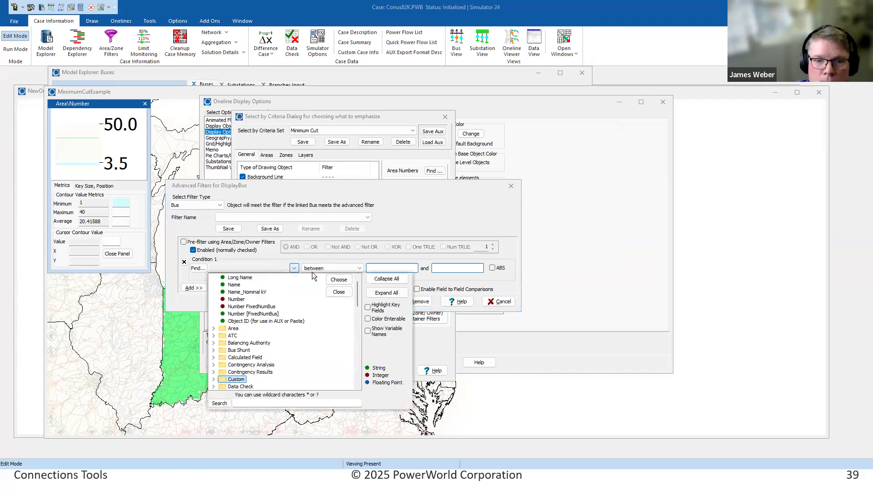
pyautogui.click(214, 379)
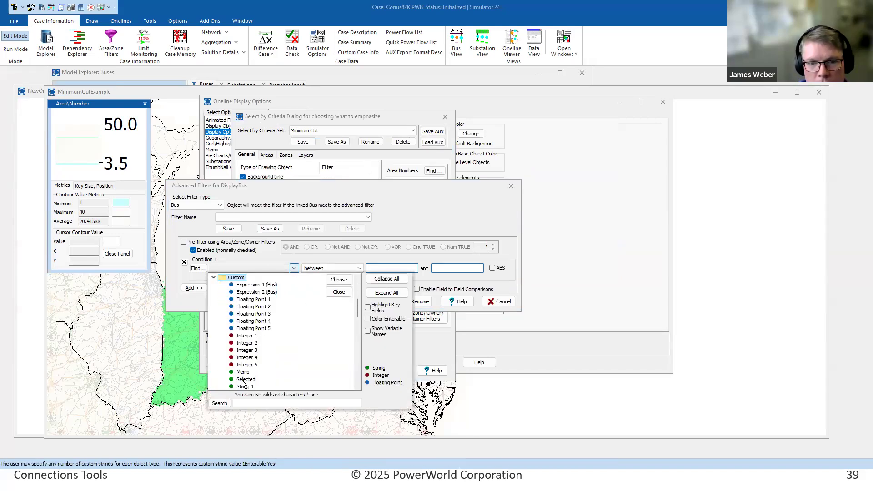
pyautogui.click(242, 380)
pyautogui.click(339, 280)
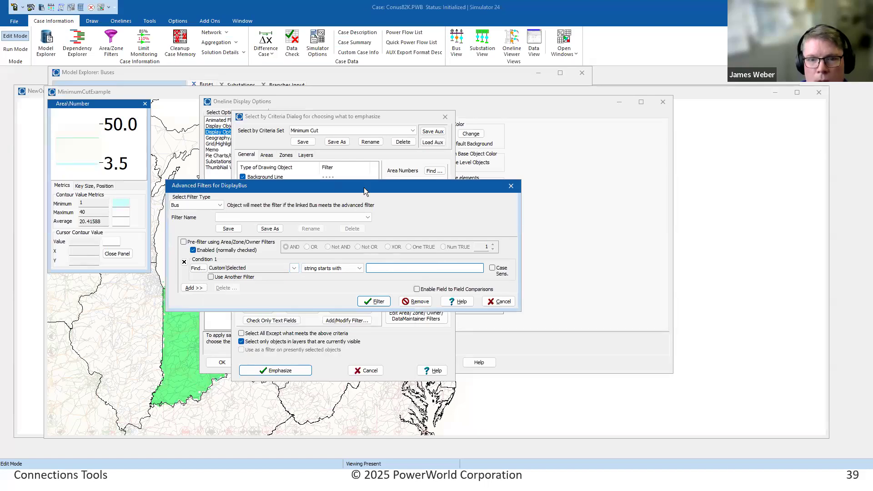
# - Apply the display bus filter and save it under the name BUs Selected
pyautogui.moveTo(364, 187); pyautogui.dragTo(398, 222)
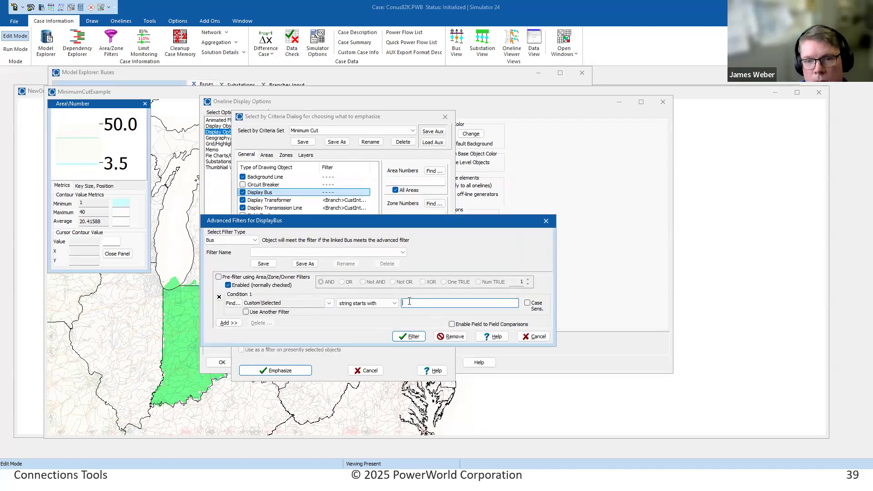
pyautogui.click(413, 338)
pyautogui.write('BUs Selected')
pyautogui.press('Return')
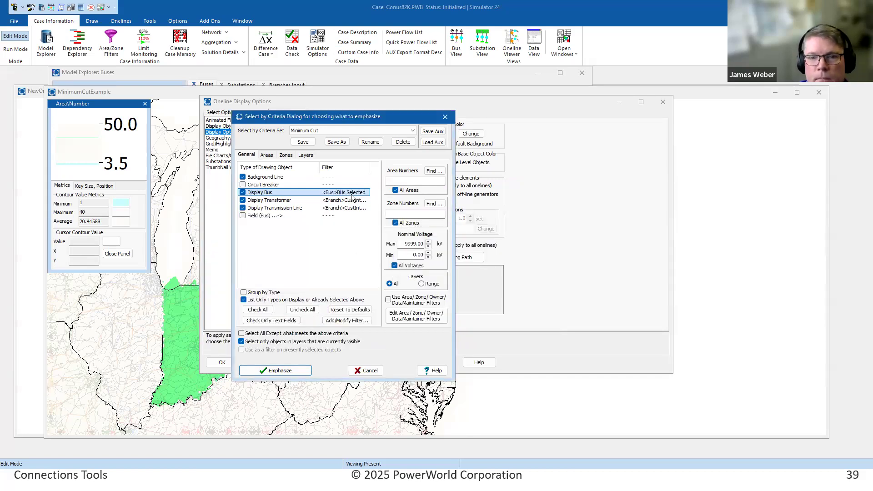
# - Make the second condition of the CustInt=1 filter meet the <Bus>BUs Selected filter, and accept the emphasis criteria
pyautogui.click(341, 200)
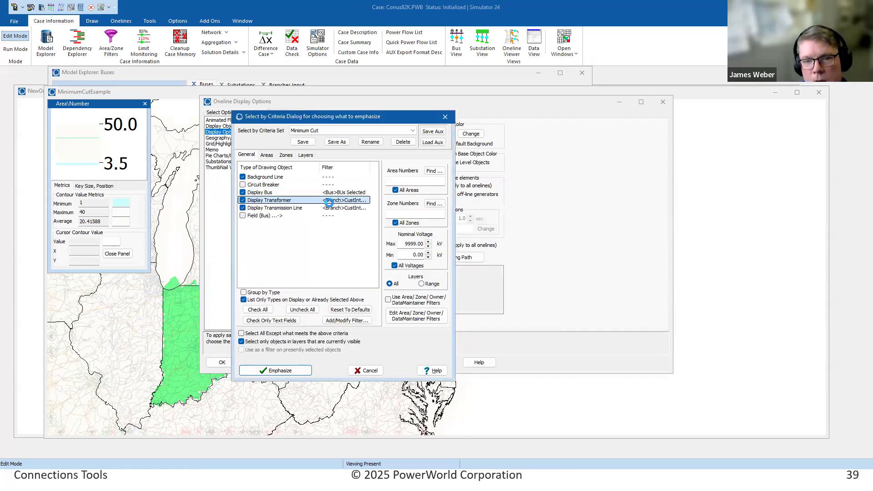
pyautogui.doubleClick(331, 203)
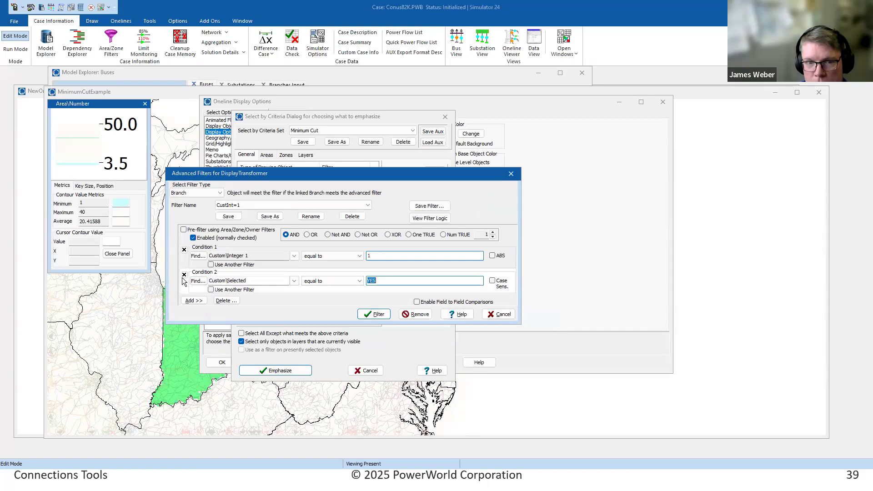
pyautogui.click(211, 290)
pyautogui.click(471, 278)
pyautogui.click(480, 278)
pyautogui.click(373, 292)
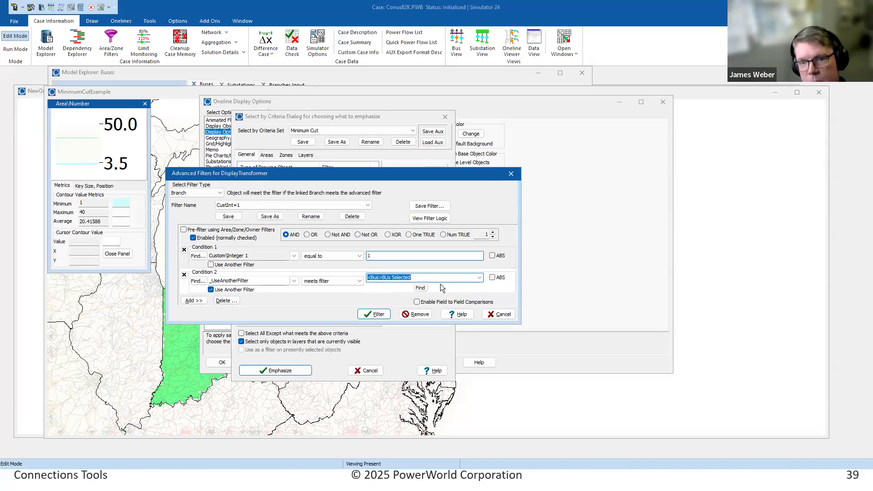
pyautogui.click(379, 314)
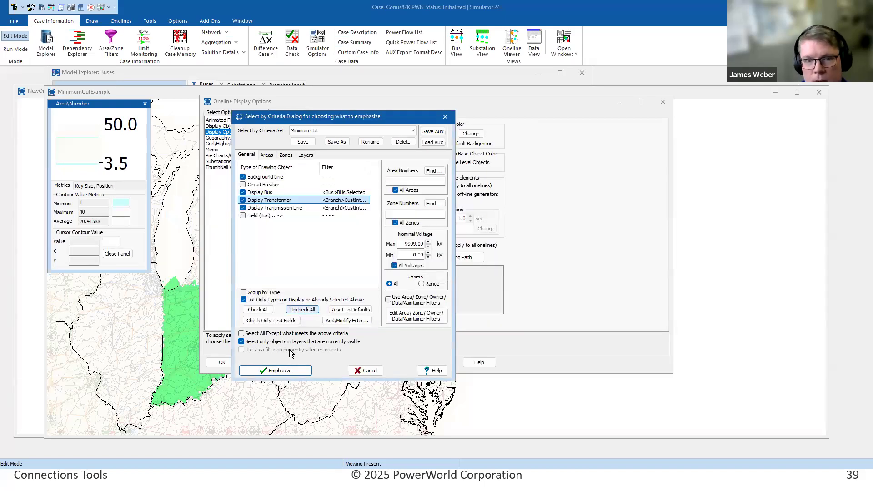
pyautogui.click(291, 370)
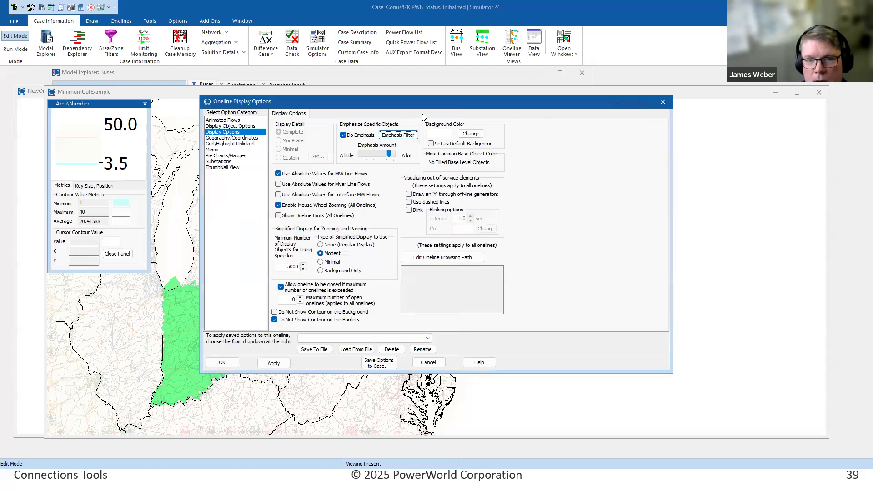
# - Accept the oneline display options with emphasis turned on and check the emphasized buses and cut branches on the map
pyautogui.moveTo(432, 102); pyautogui.dragTo(638, 222)
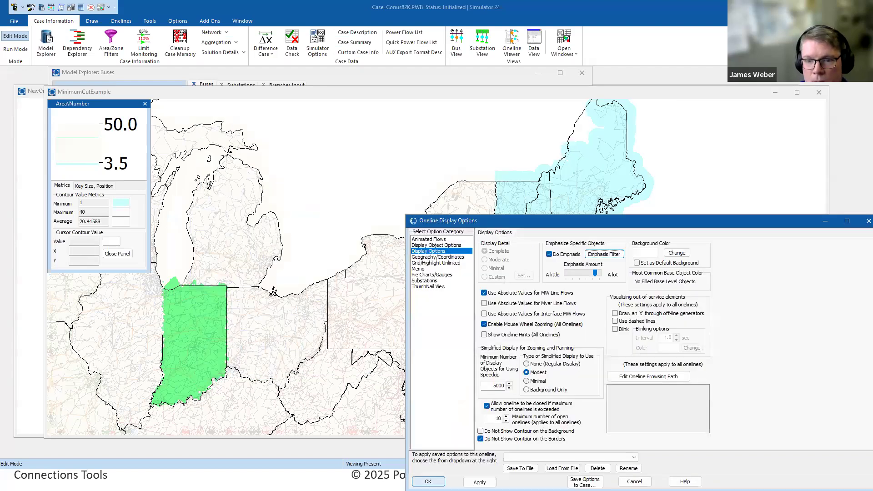
pyautogui.click(429, 482)
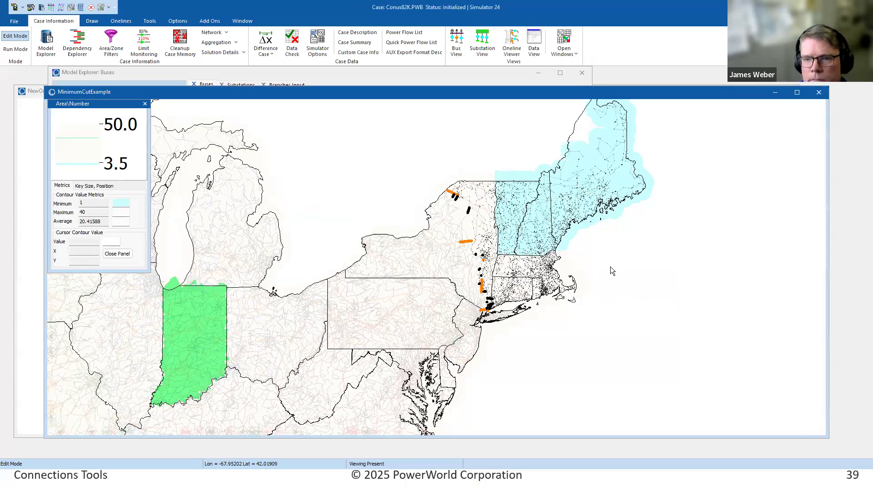
pyautogui.scroll(1, 606, 252)
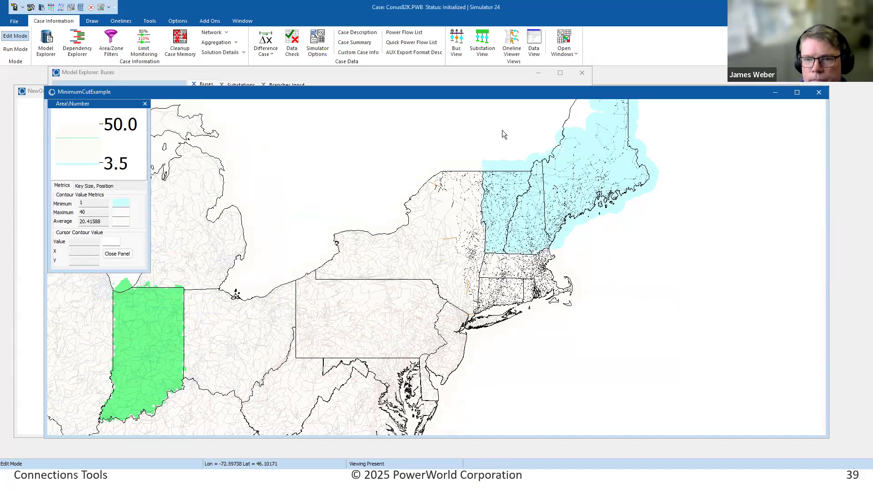
# - Combine the two conditions of the display transmission line filter CustInt=1 with OR, and apply the emphasis criteria and display options
pyautogui.rightClick(466, 133)
pyautogui.click(512, 159)
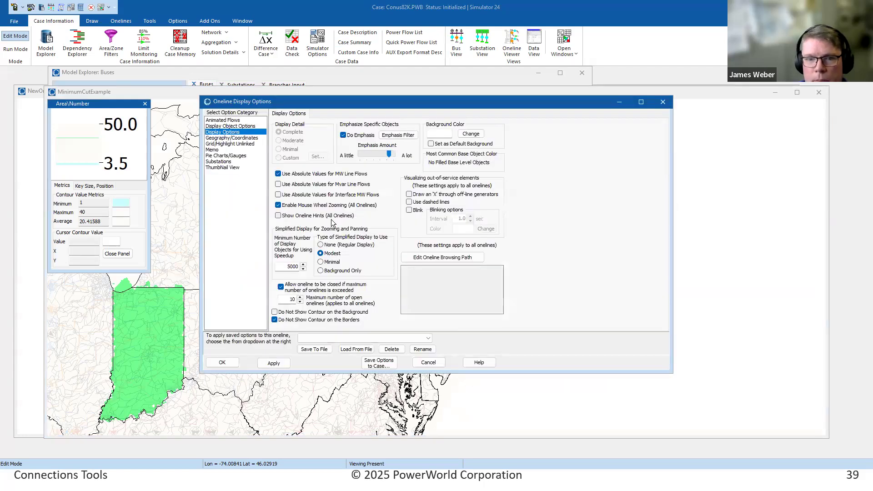
pyautogui.click(395, 136)
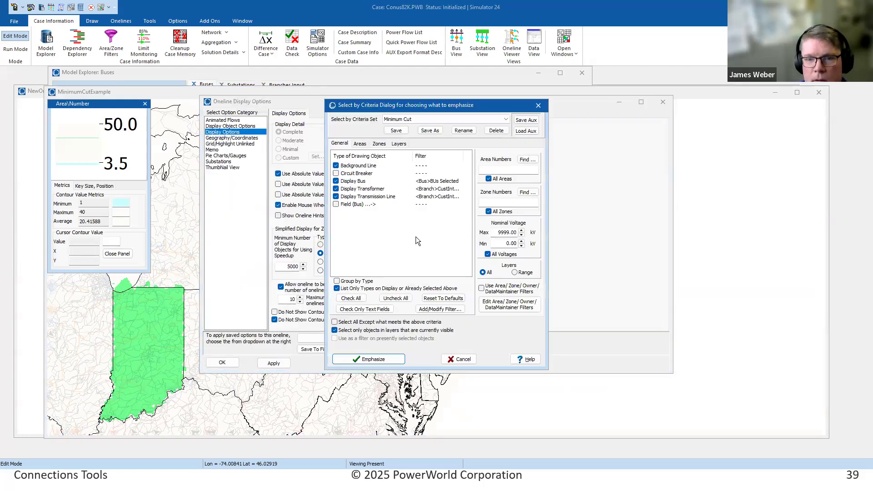
pyautogui.click(452, 196)
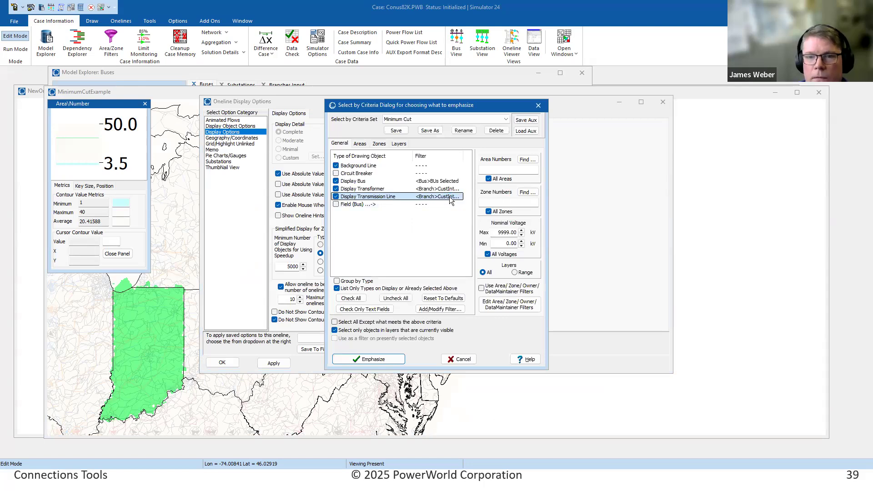
pyautogui.doubleClick(452, 197)
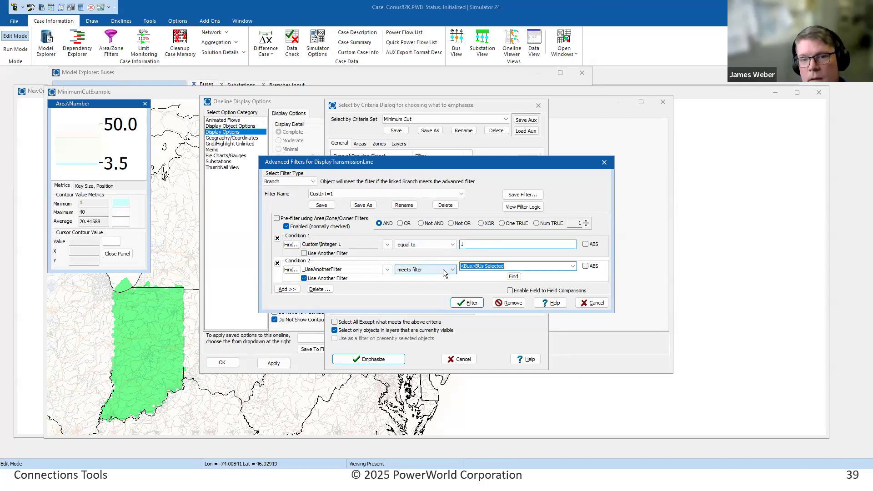
pyautogui.click(405, 225)
pyautogui.click(471, 303)
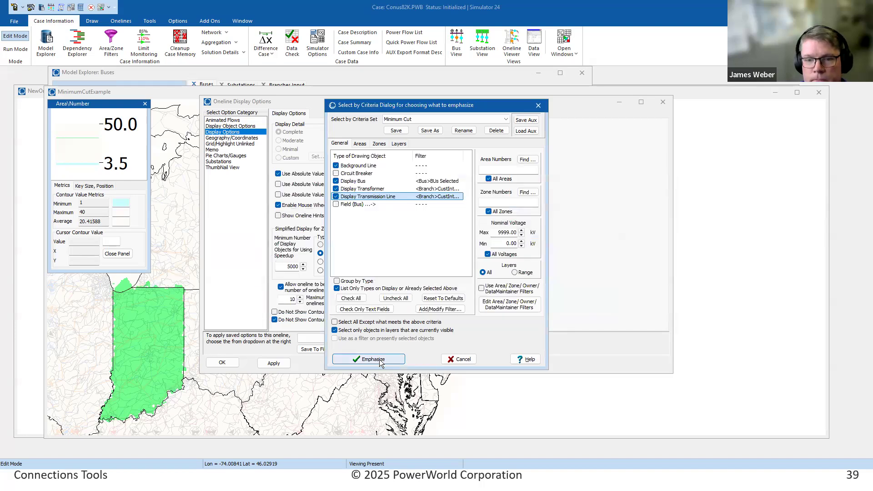
pyautogui.click(380, 360)
pyautogui.click(227, 364)
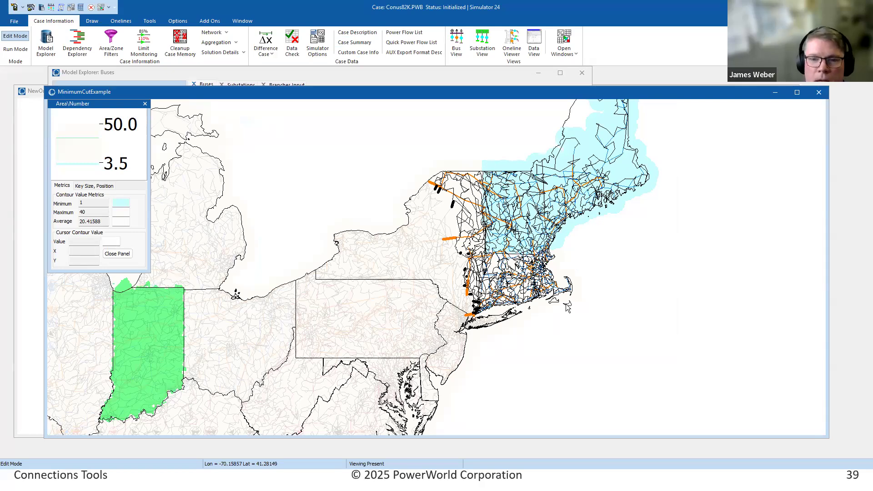
# - Switch to the PowerPoint slide show and advance to the slide New Connection Tool: Find Radial Bus Paths
pyautogui.hotkey('alt', 'Tab')
pyautogui.hotkey('alt', 'Tab')
pyautogui.press('Right')
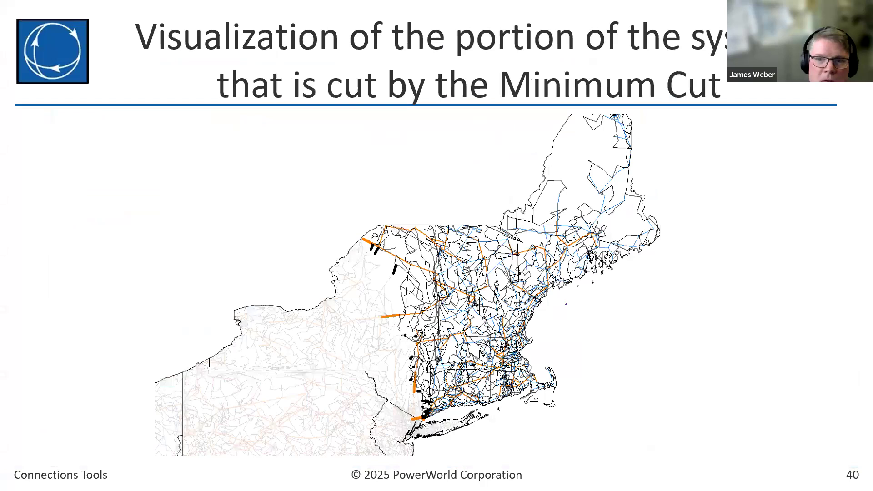
pyautogui.press('Right')
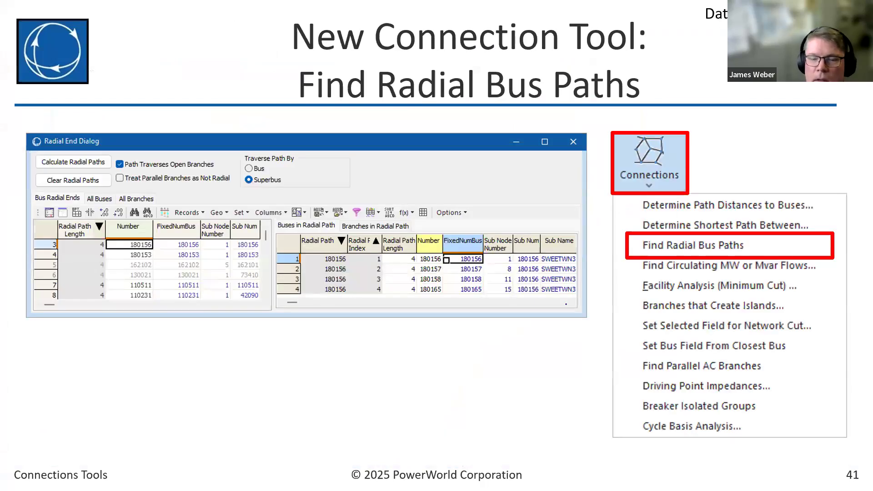
pyautogui.press('Left')
pyautogui.press('Right')
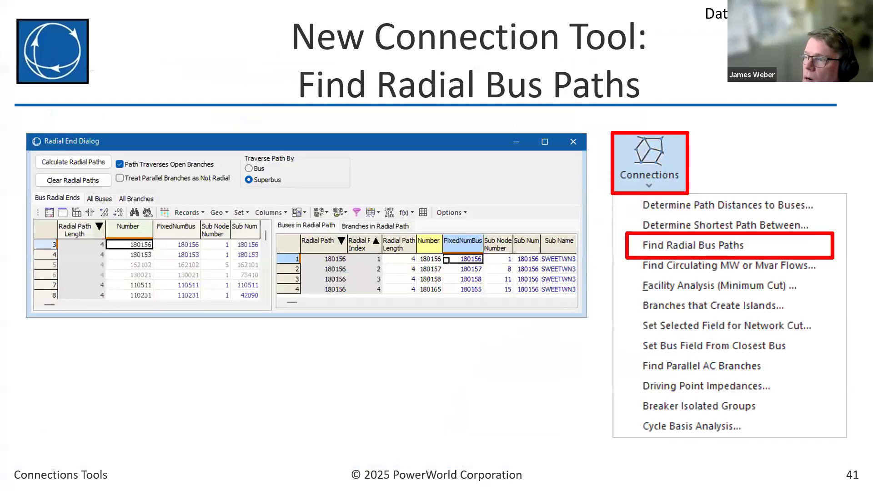
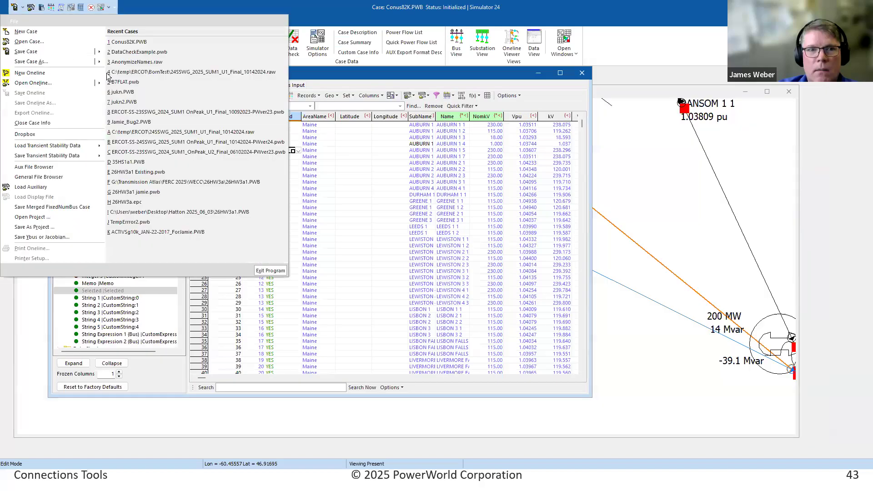
# - Open the recent case DataCheckExample.pwb without saving the existing case, and dismiss the error message
pyautogui.click(154, 55)
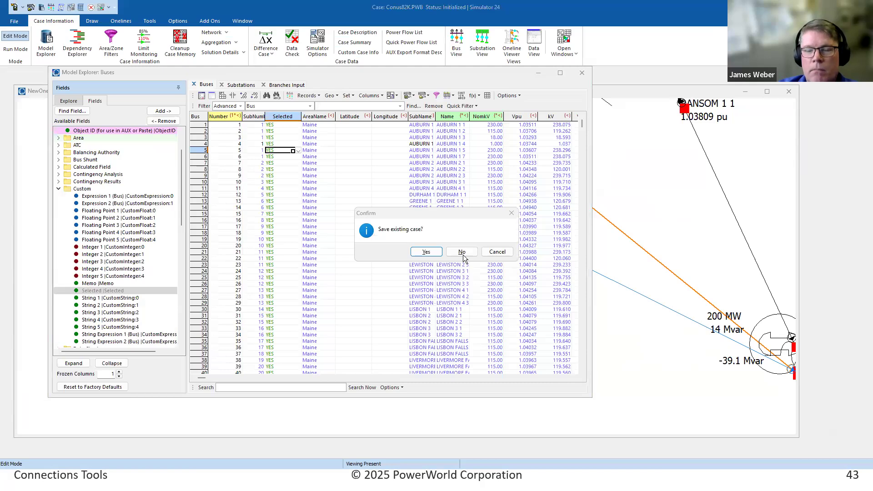
pyautogui.click(462, 253)
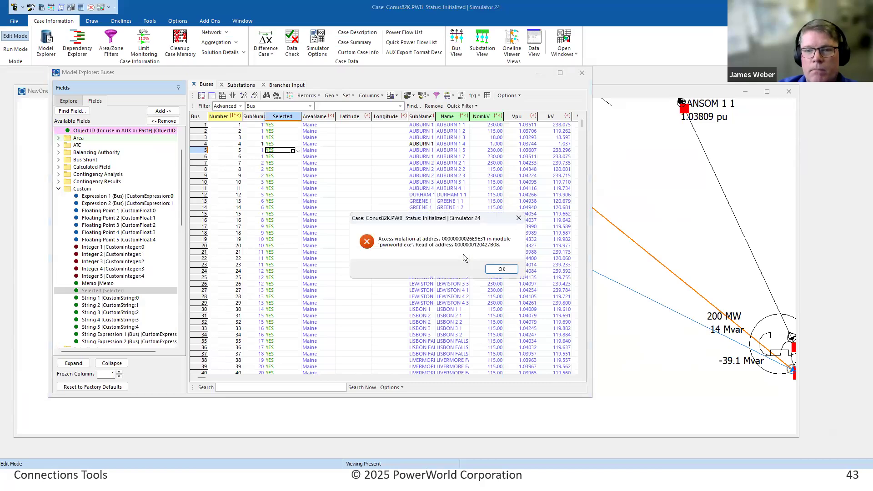
pyautogui.click(503, 272)
pyautogui.click(582, 72)
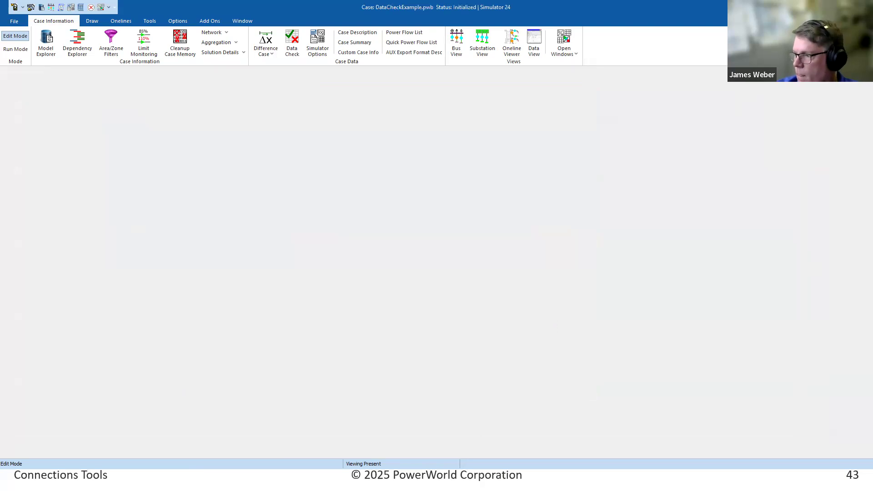
pyautogui.hotkey('alt', 'Tab')
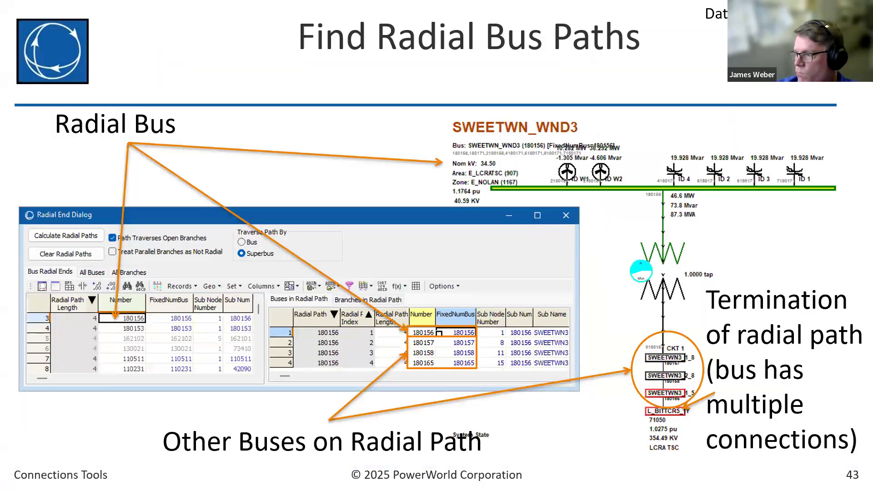
pyautogui.hotkey('alt', 'Tab')
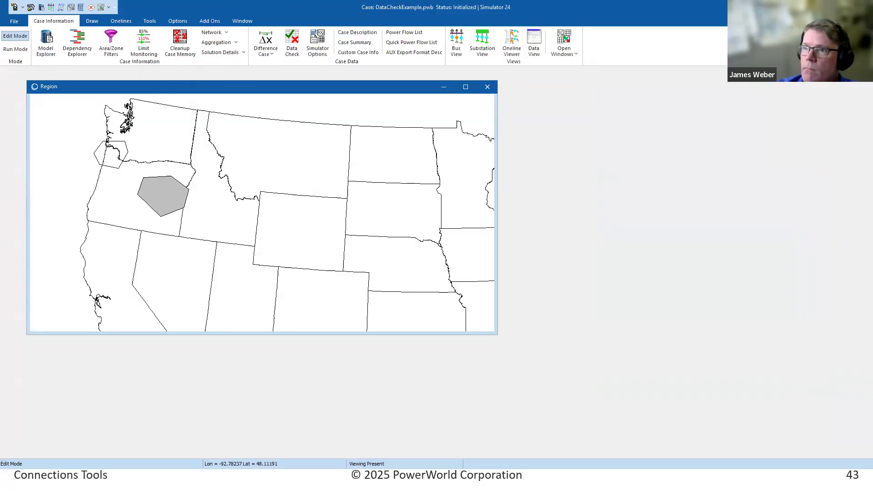
pyautogui.hotkey('alt', 'Tab')
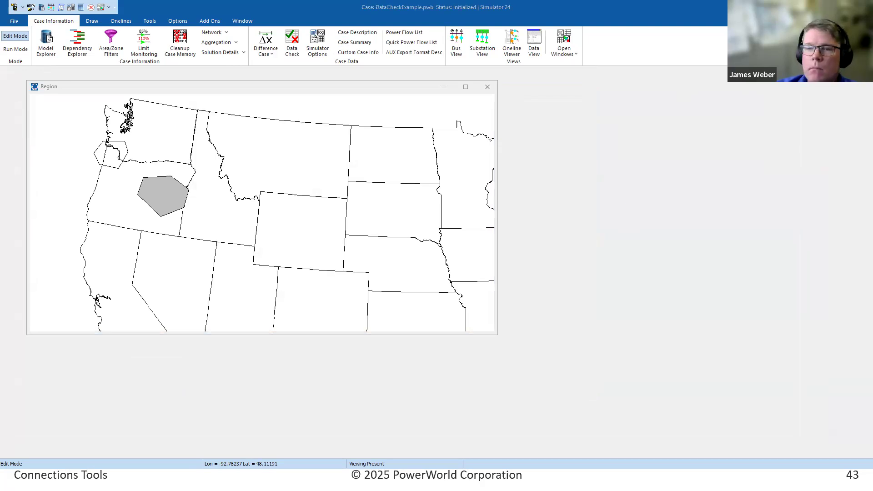
pyautogui.hotkey('alt', 'Tab')
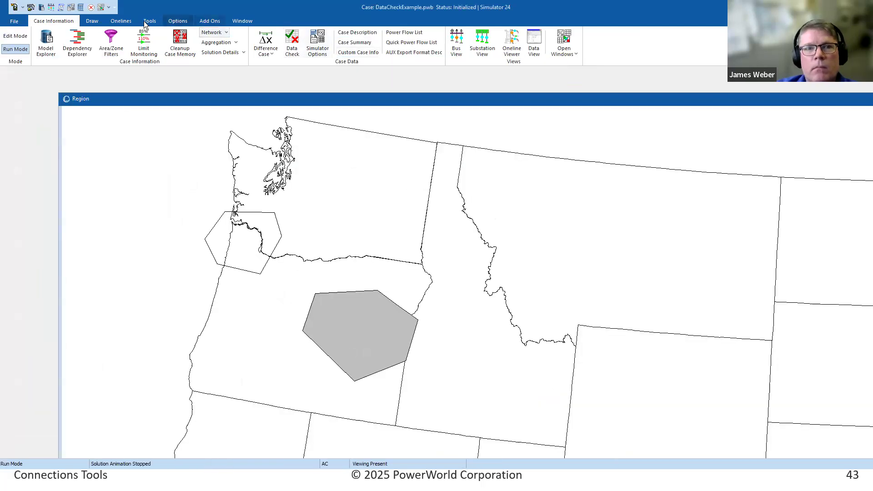
# - Open the Find Radial Bus Paths connections tool and calculate the radial paths traversed by bus
pyautogui.click(145, 22)
pyautogui.click(584, 44)
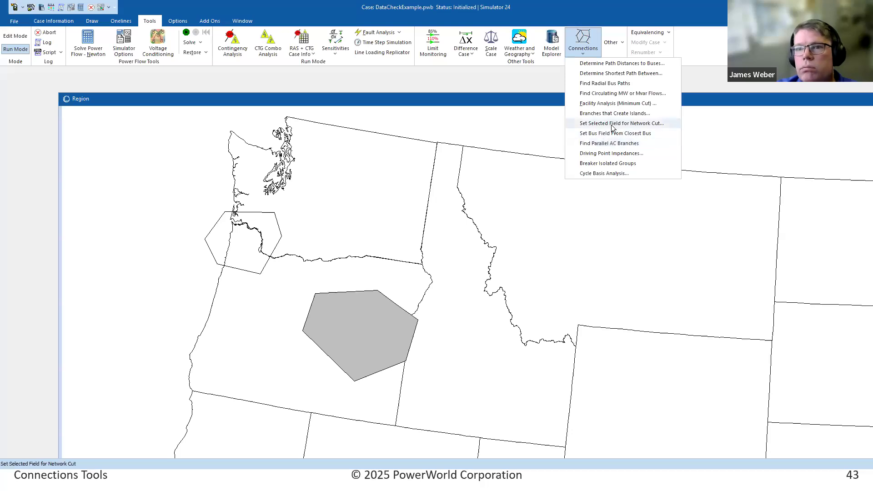
pyautogui.click(607, 87)
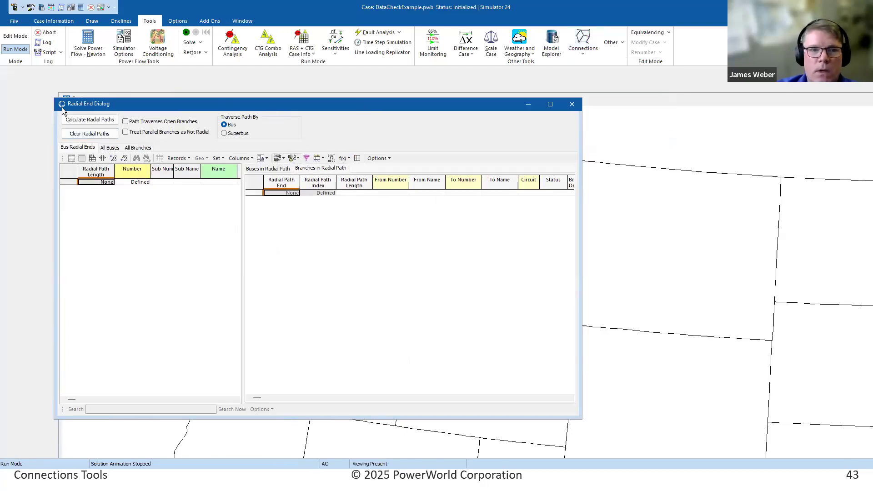
pyautogui.click(89, 119)
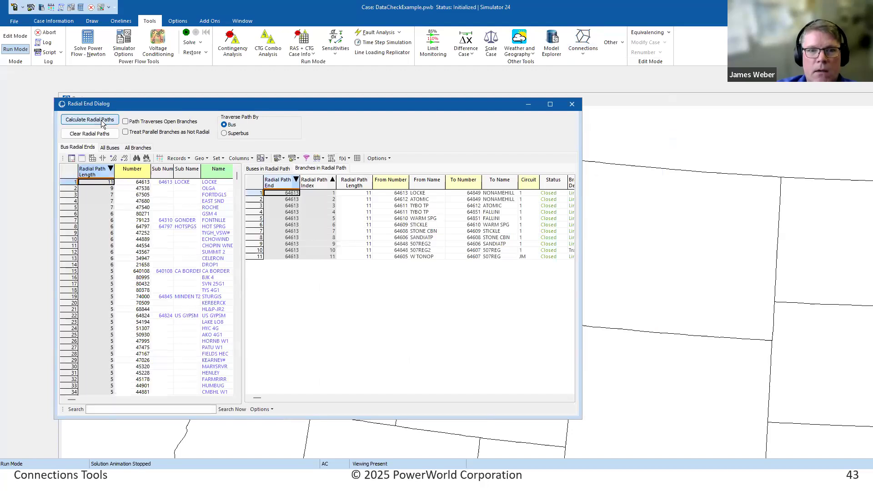
# - Examine the longest radial bus ends, their path lengths and the branches on the paths of LOCKE, OLGA and FORTDGLS
pyautogui.click(124, 182)
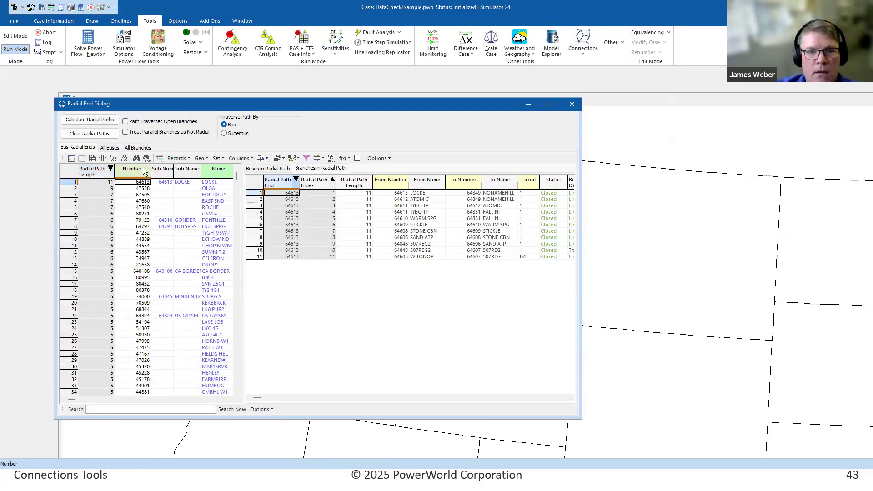
pyautogui.click(96, 188)
pyautogui.moveTo(96, 220); pyautogui.dragTo(98, 309)
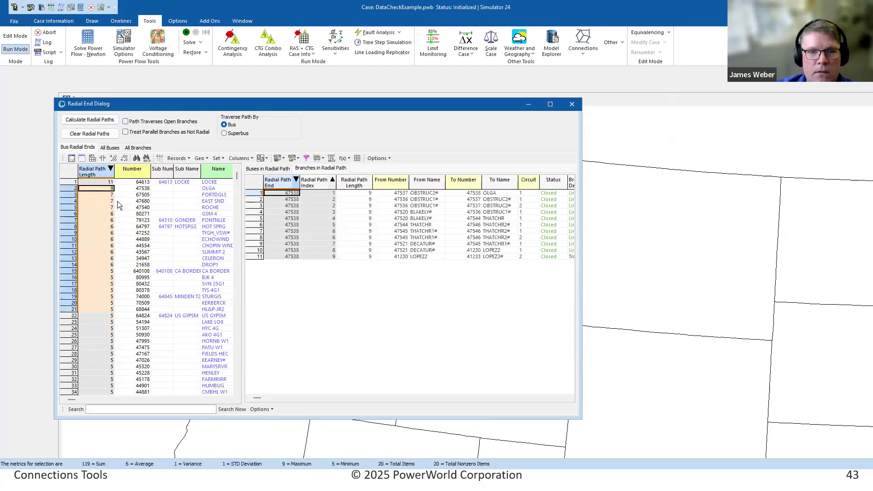
pyautogui.click(118, 201)
pyautogui.click(144, 221)
pyautogui.click(131, 196)
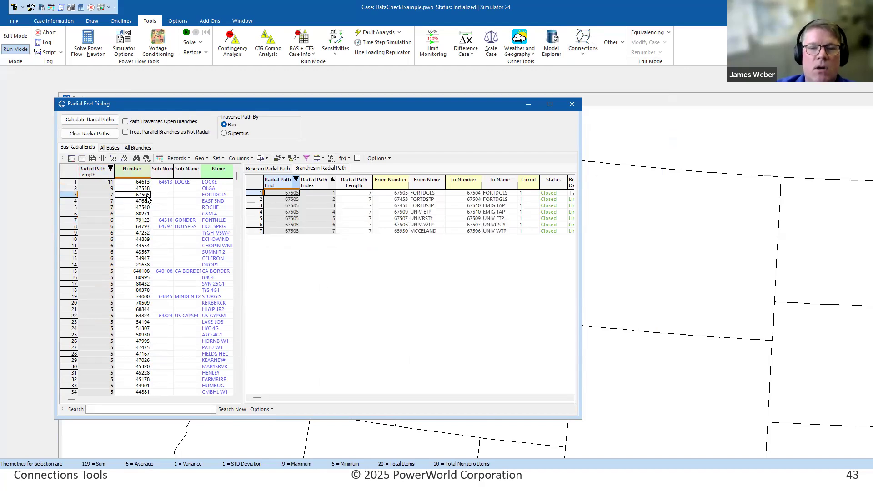
# - Switch to the slide show, go back to the radial path example and circle buses 11 and 61 in ink
pyautogui.hotkey('alt', 'Tab')
pyautogui.hotkey('alt', 'Tab')
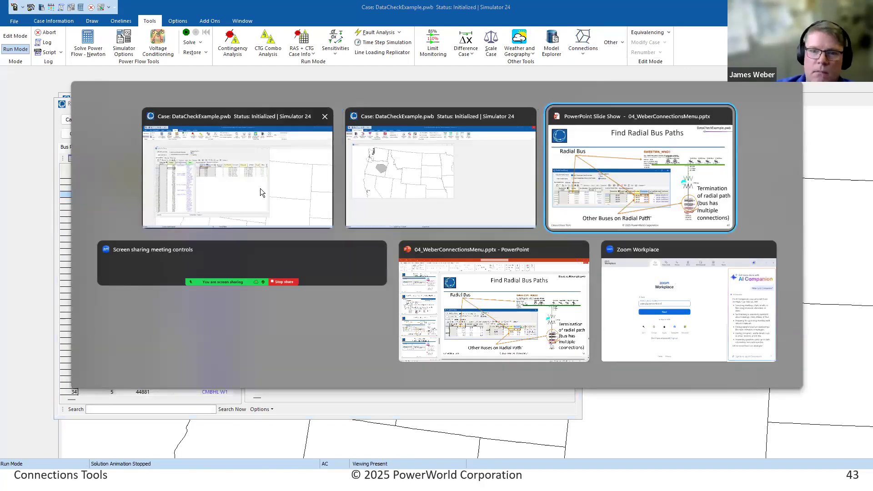
pyautogui.press('Left')
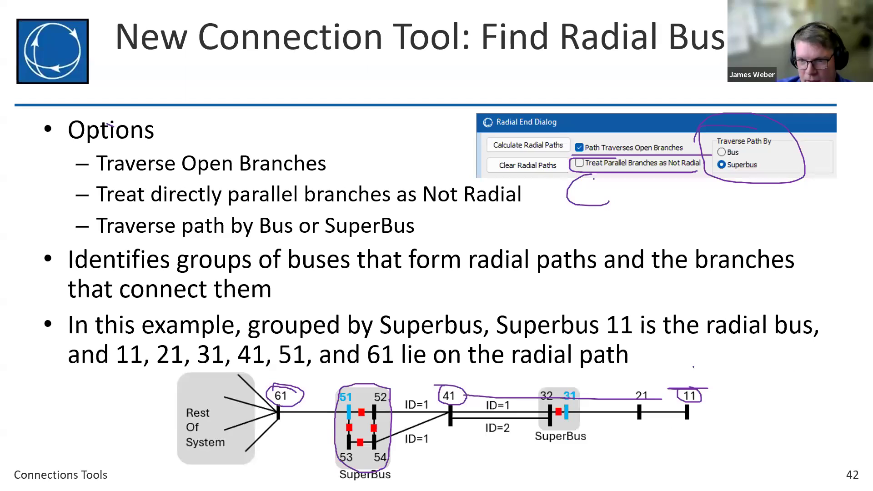
pyautogui.moveTo(723, 369)
pyautogui.mouseDown()
pyautogui.moveTo(677, 444)
pyautogui.moveTo(714, 360)
pyautogui.mouseUp()
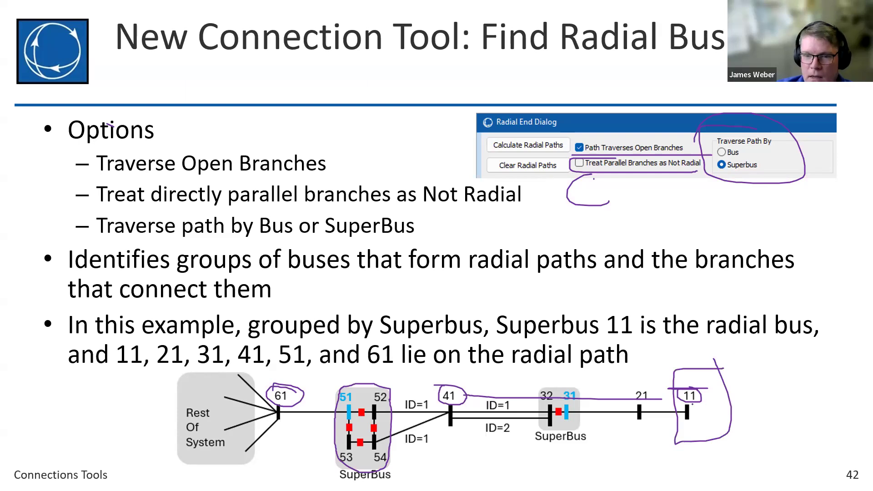
pyautogui.moveTo(310, 379)
pyautogui.mouseDown()
pyautogui.moveTo(266, 417)
pyautogui.moveTo(317, 394)
pyautogui.mouseUp()
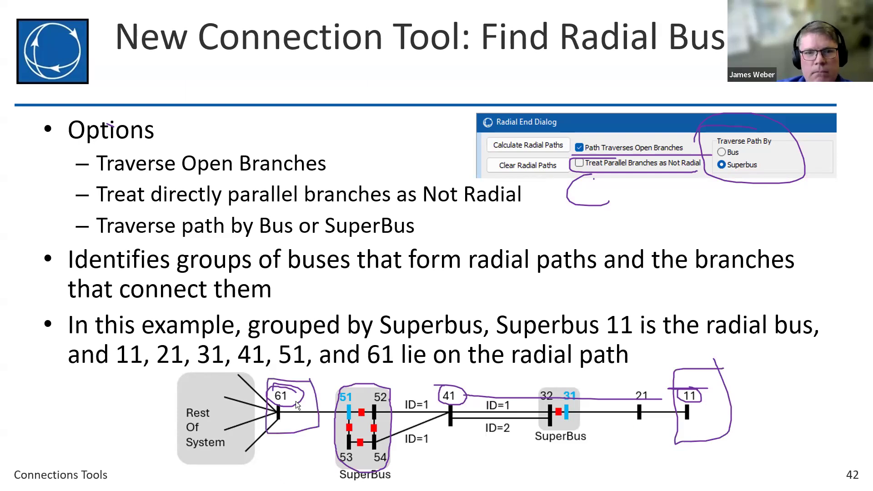
# - Return to the Radial End Dialog in Simulator and examine the branches on the radial path ending at bus 64613 (LOCKE)
pyautogui.hotkey('alt', 'Tab')
pyautogui.hotkey('alt', 'Tab')
pyautogui.hotkey('alt', 'Tab')
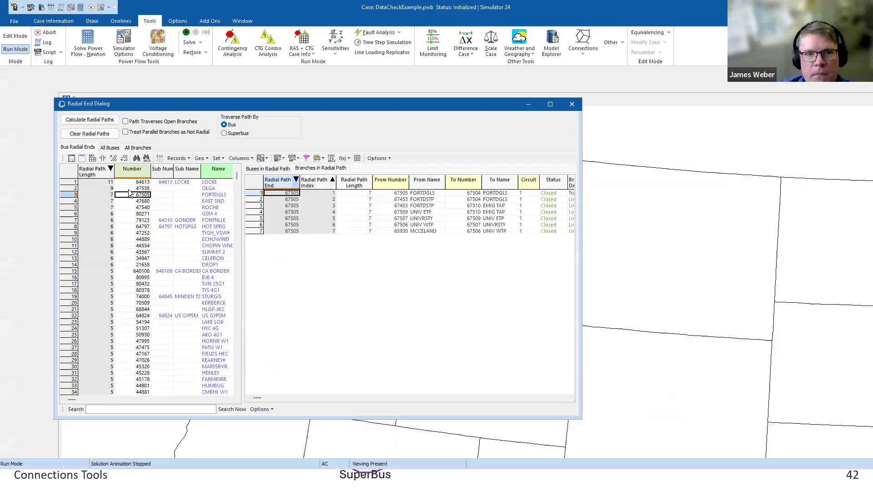
pyautogui.click(143, 183)
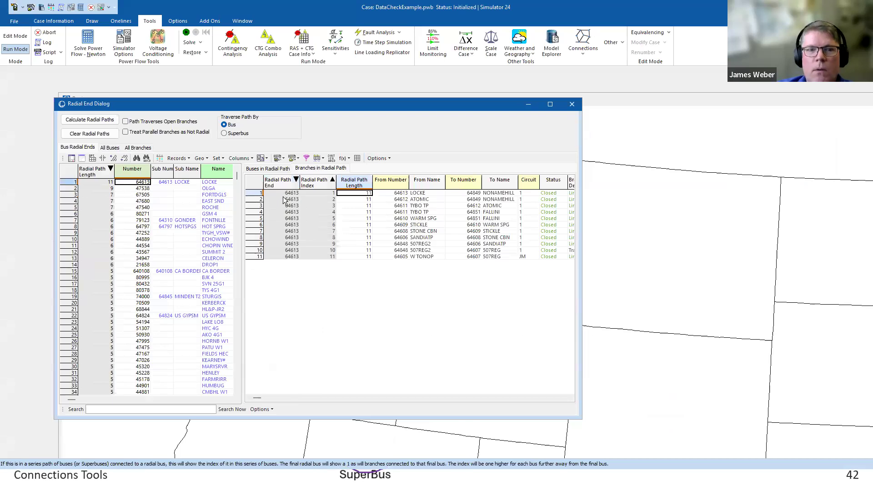
pyautogui.moveTo(285, 201); pyautogui.dragTo(289, 259)
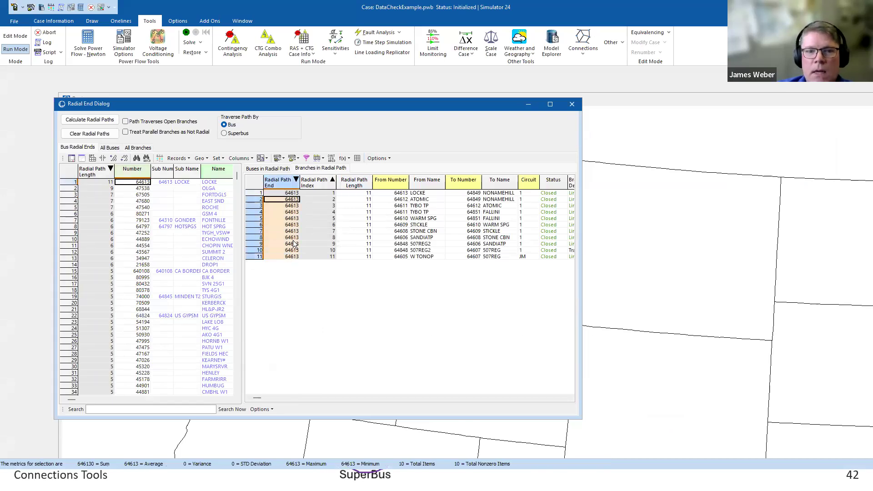
pyautogui.click(292, 238)
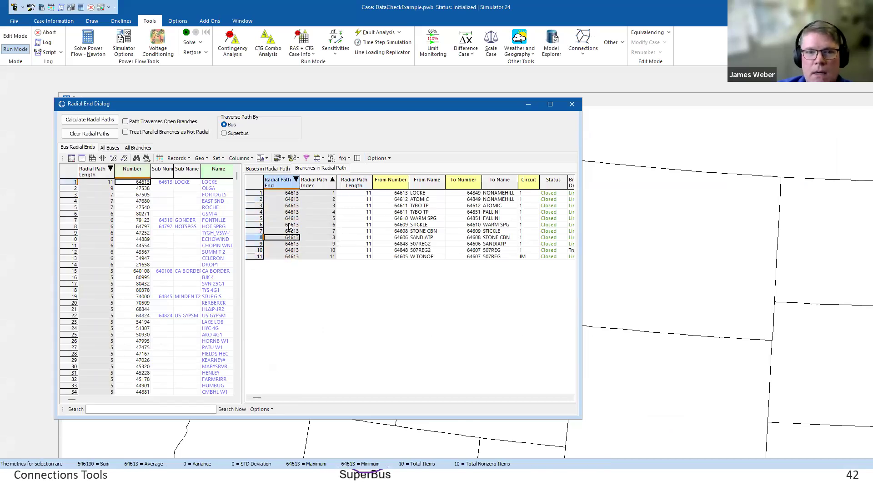
pyautogui.click(287, 257)
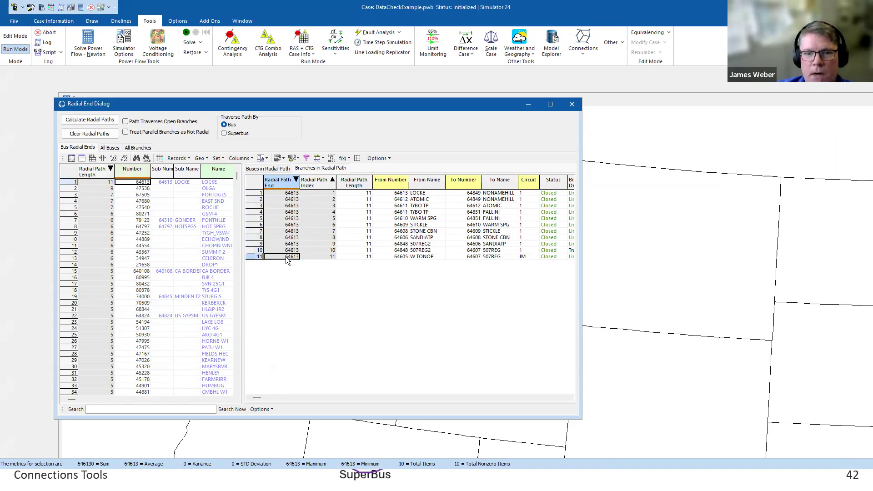
# - Open the Bus View oneline of radial end bus LOCKE and follow its path to bus SANDIATP
pyautogui.rightClick(146, 183)
pyautogui.moveTo(196, 277)
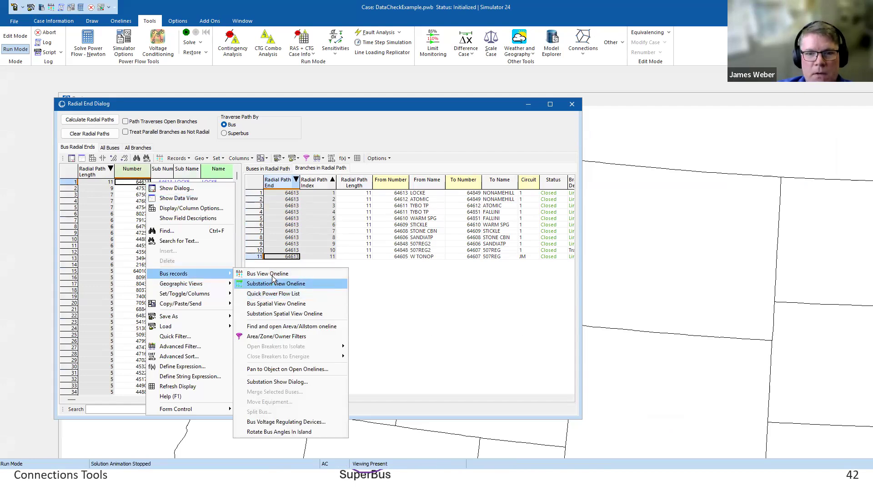
pyautogui.click(291, 274)
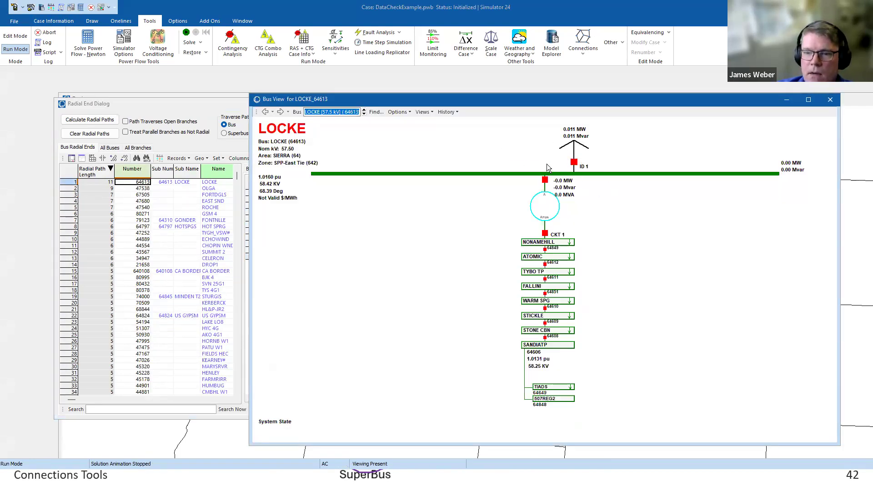
pyautogui.click(547, 346)
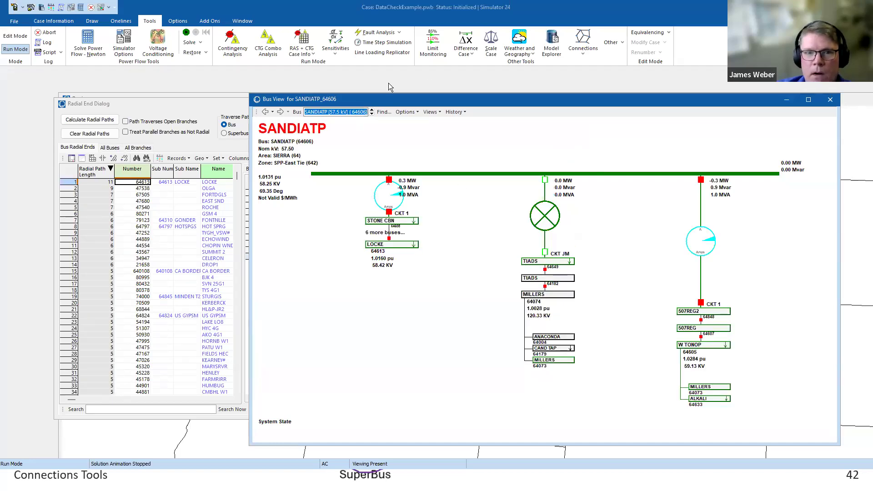
pyautogui.moveTo(396, 100); pyautogui.dragTo(453, 117)
pyautogui.click(330, 242)
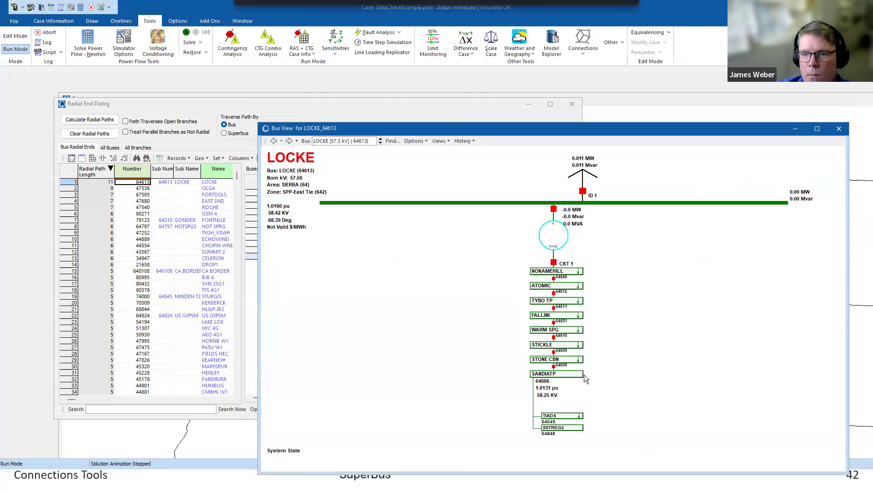
pyautogui.click(560, 376)
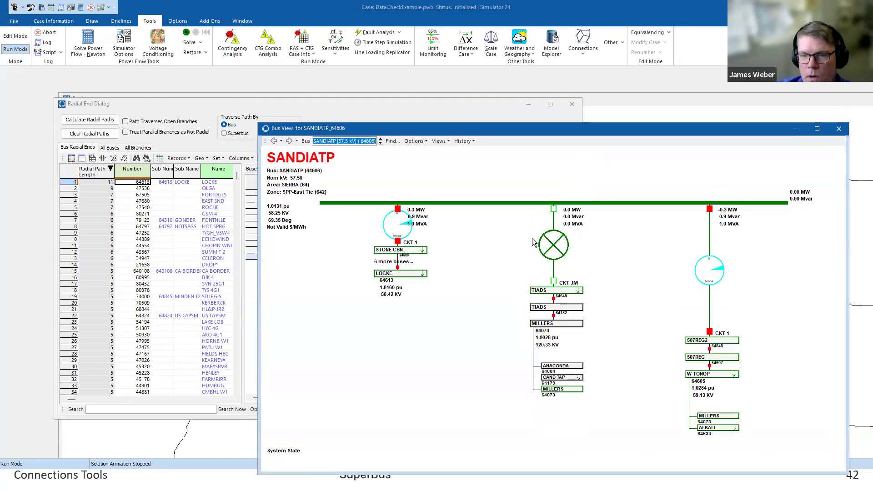
# - Compare SANDIATP's connections with the branches listed for the LOCKE radial path, and close the Bus View
pyautogui.click(244, 109)
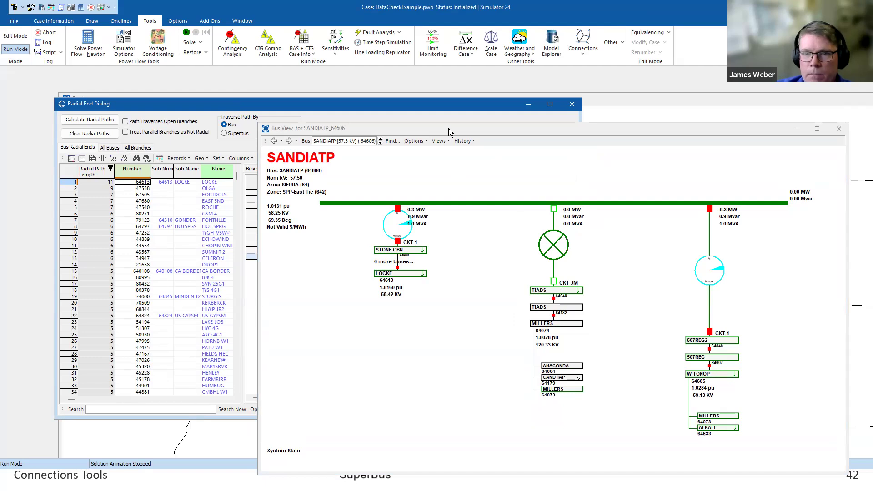
pyautogui.moveTo(449, 126); pyautogui.dragTo(459, 280)
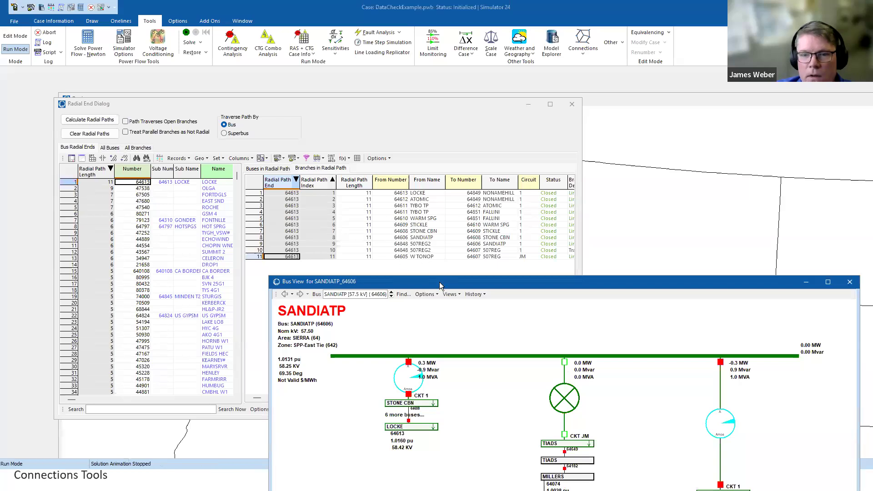
pyautogui.moveTo(389, 281); pyautogui.dragTo(260, 102)
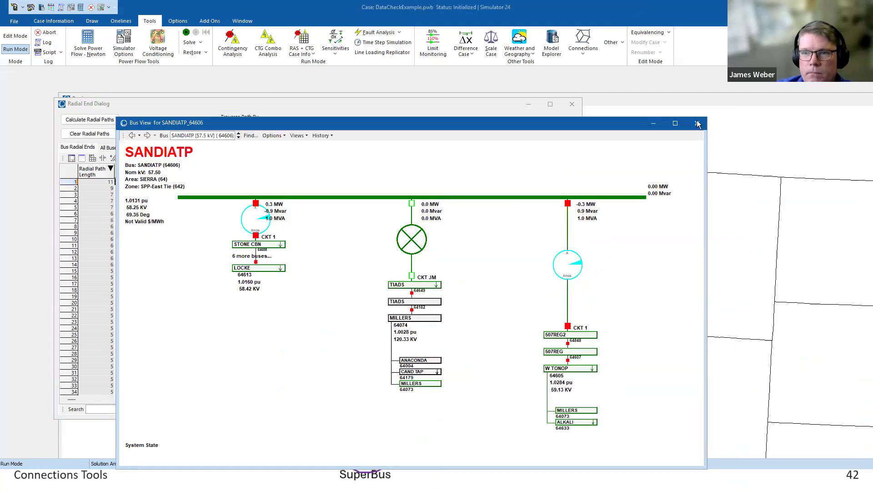
pyautogui.click(698, 124)
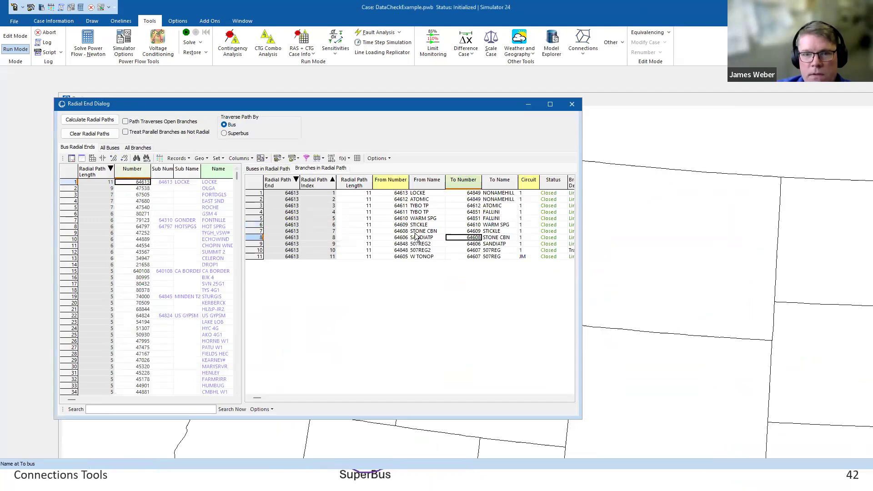
# - Add the Neighbors\Radial Path fields End Number and Index after the Length column in the Bus Radial Ends list
pyautogui.rightClick(333, 201)
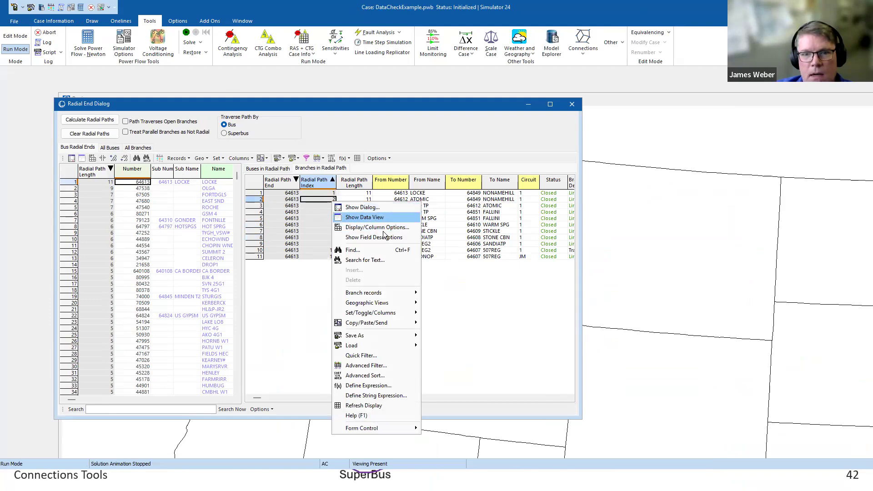
pyautogui.click(137, 213)
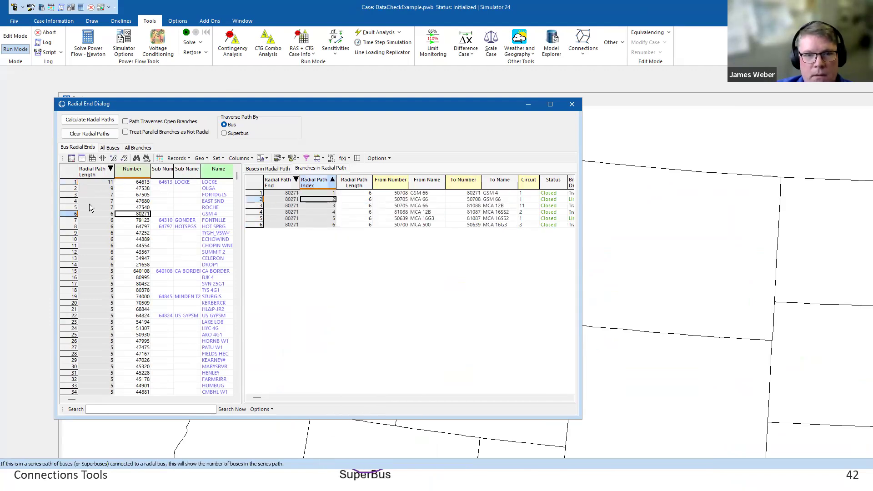
pyautogui.rightClick(179, 229)
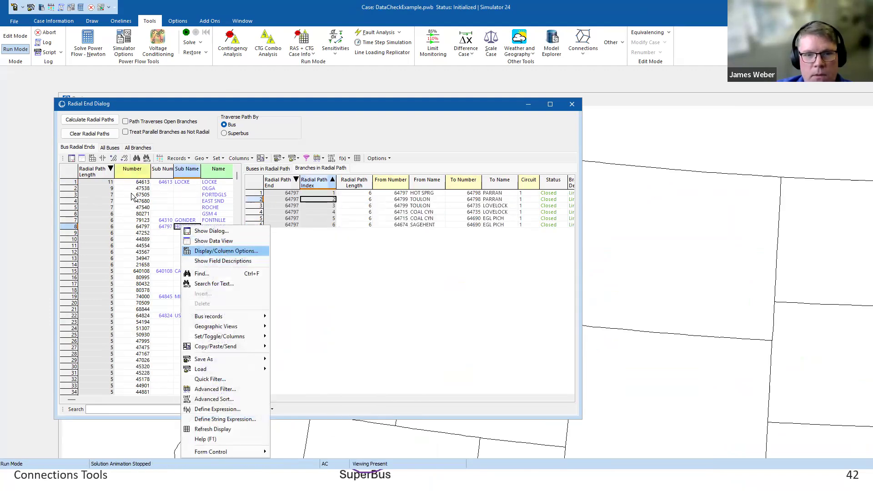
pyautogui.press('Escape')
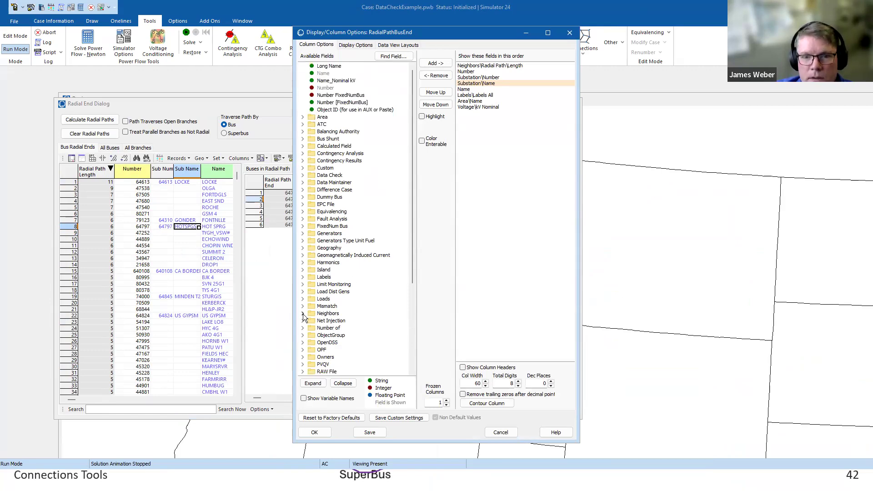
pyautogui.click(303, 314)
pyautogui.click(312, 299)
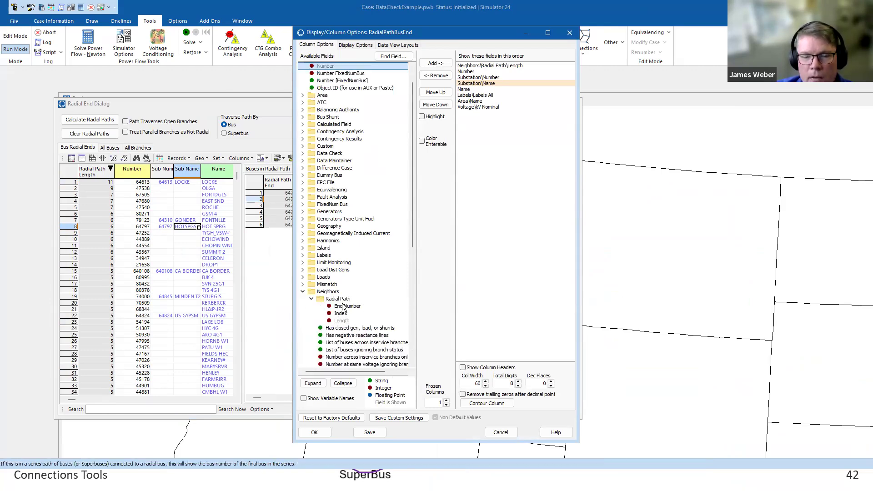
pyautogui.click(345, 307)
pyautogui.keyDown('shift'); pyautogui.click(348, 314); pyautogui.keyUp('shift')
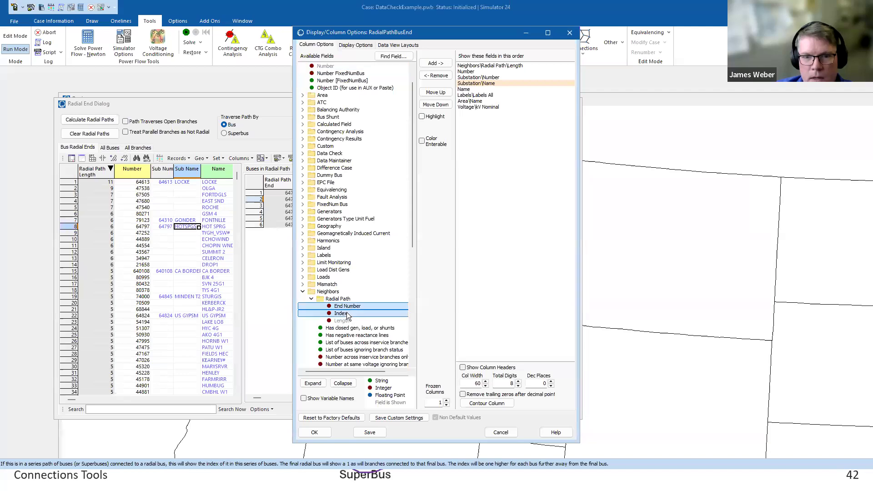
pyautogui.moveTo(348, 314); pyautogui.dragTo(495, 71)
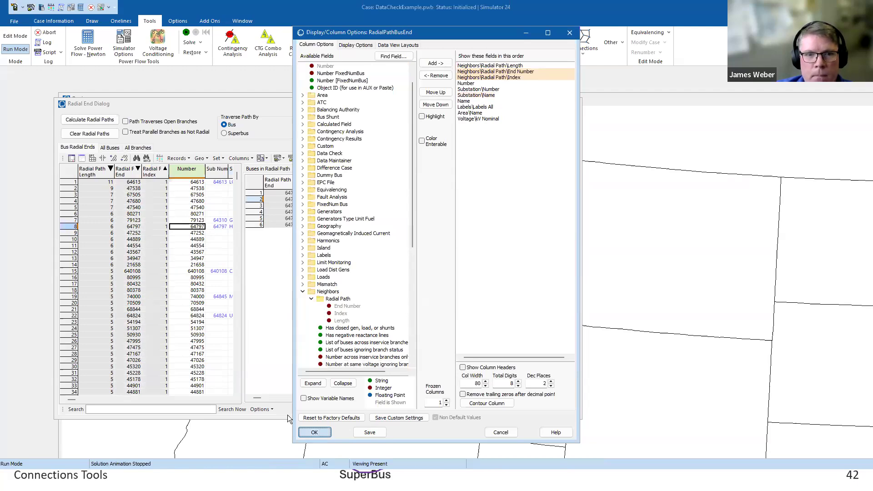
pyautogui.click(315, 433)
# - Widen the Radial Path End and Radial Path Index columns in the Bus Radial Ends list
pyautogui.click(156, 220)
pyautogui.moveTo(142, 166); pyautogui.dragTo(104, 182)
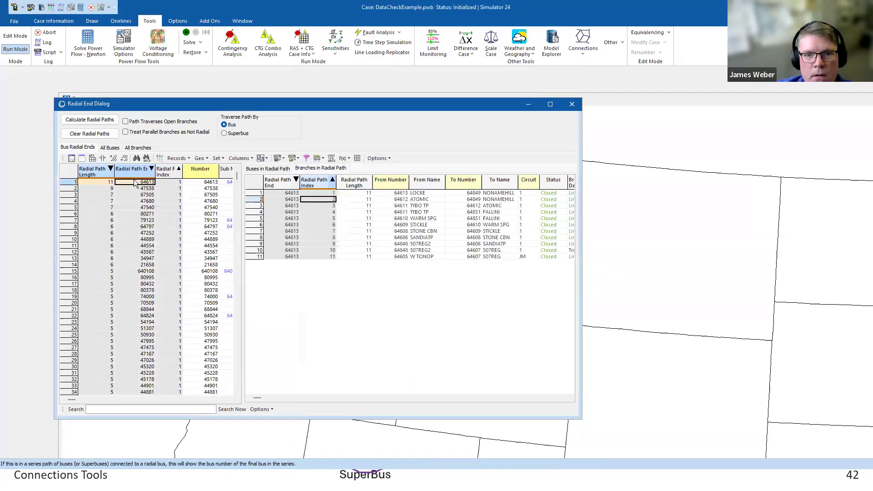
pyautogui.click(169, 182)
pyautogui.moveTo(181, 171); pyautogui.dragTo(195, 171)
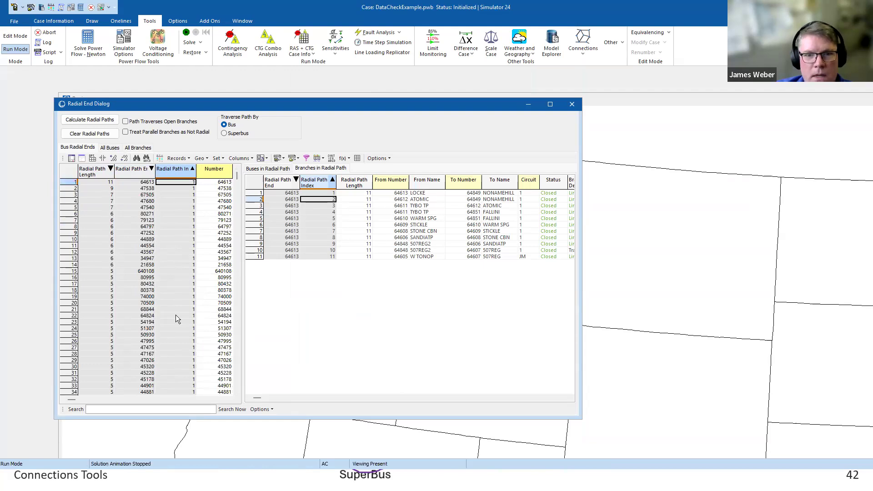
# - Examine the radial path lengths in the All Buses list, sorting by Radial Path Index and back by Radial Path End
pyautogui.click(110, 148)
pyautogui.click(169, 183)
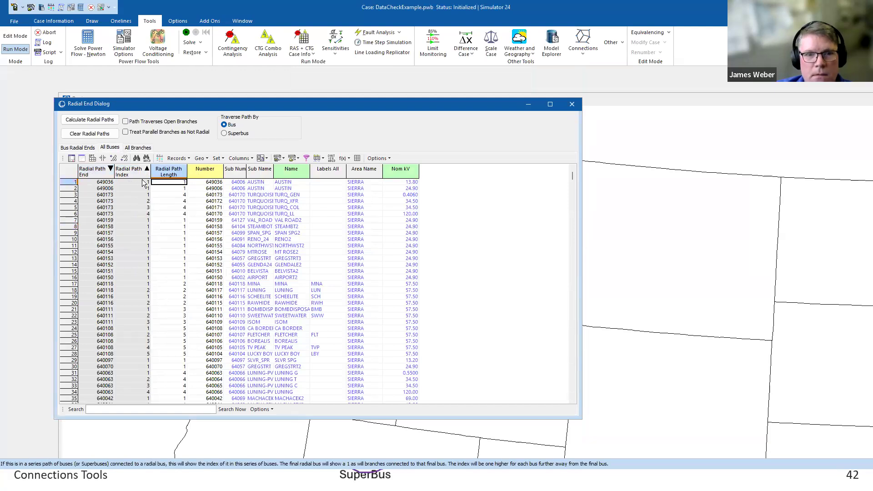
pyautogui.click(141, 172)
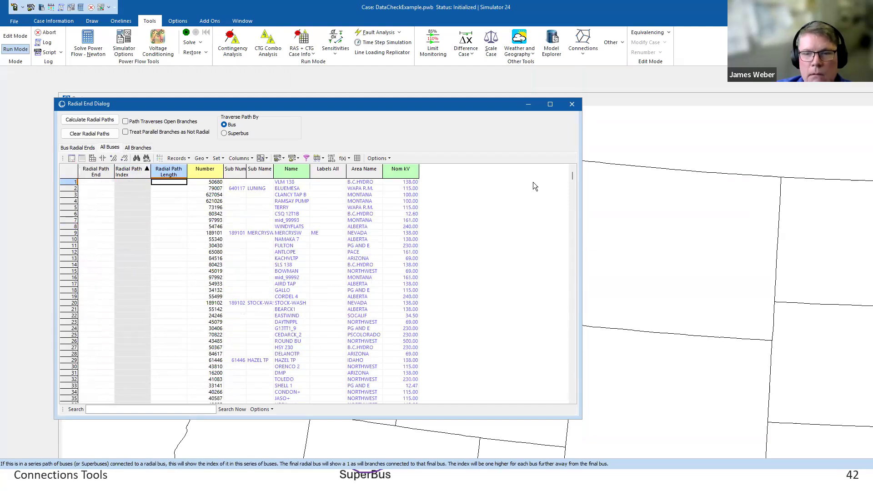
pyautogui.moveTo(572, 179); pyautogui.dragTo(558, 155)
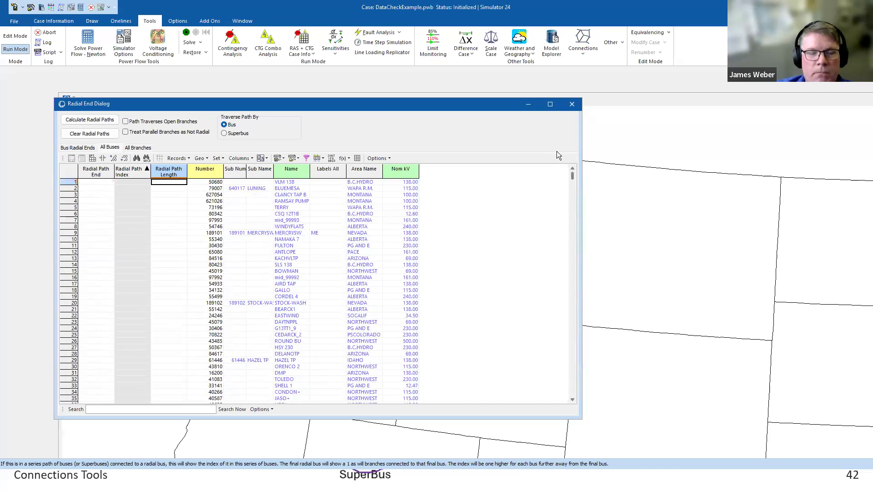
pyautogui.click(88, 173)
pyautogui.moveTo(184, 182); pyautogui.dragTo(179, 336)
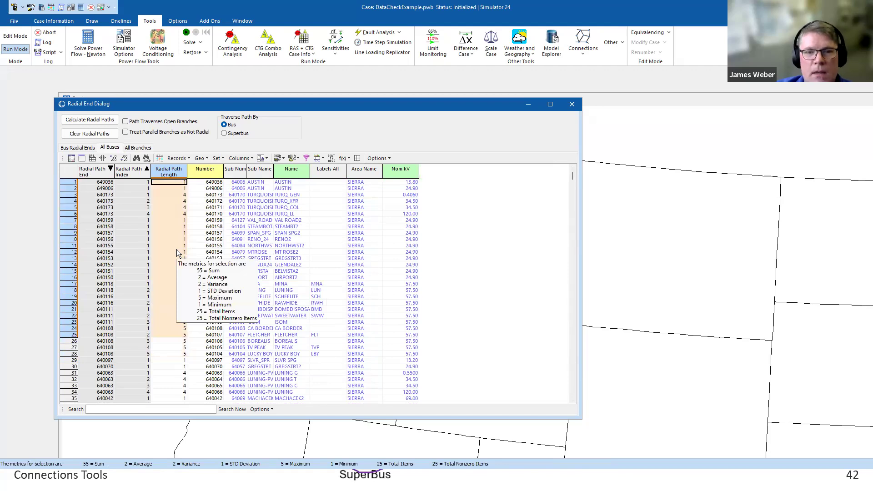
# - Switch to the slide show and view the Find Radial Bus Paths slide
pyautogui.hotkey('alt', 'Tab')
pyautogui.press('Right')
pyautogui.press('Right')
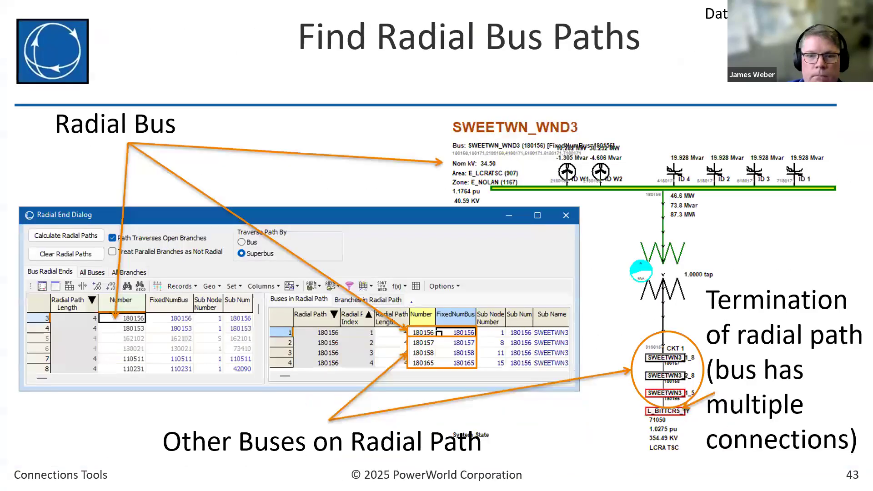
pyautogui.press('Left')
# - Return to Simulator and examine the radial path index and length values in the All Branches list
pyautogui.hotkey('alt', 'Tab')
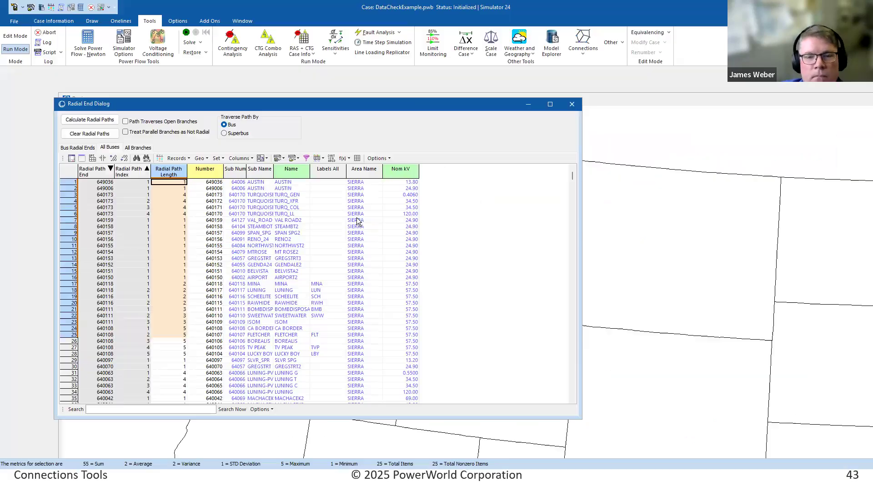
pyautogui.click(136, 148)
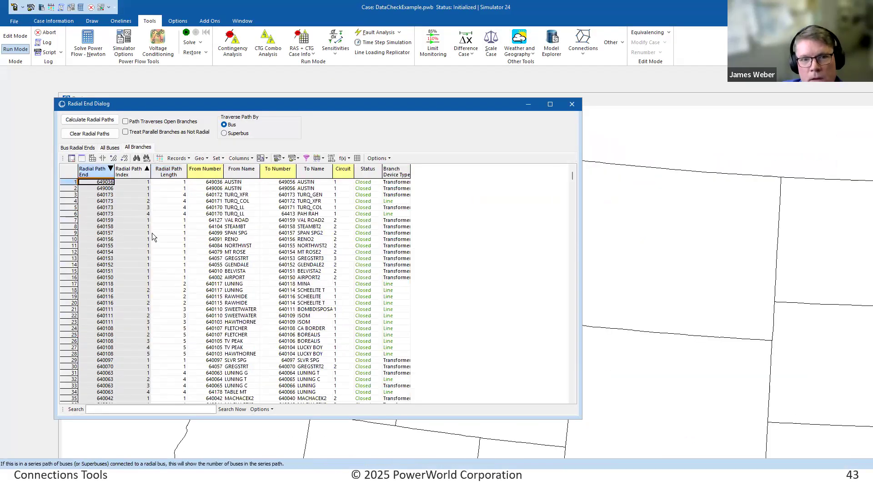
pyautogui.moveTo(132, 208); pyautogui.dragTo(170, 252)
# - Switch to the slide show, go back to the radial path example and number buses 11 and 21 as 1 and 2 in ink
pyautogui.hotkey('alt', 'Tab')
pyautogui.hotkey('alt', 'Tab')
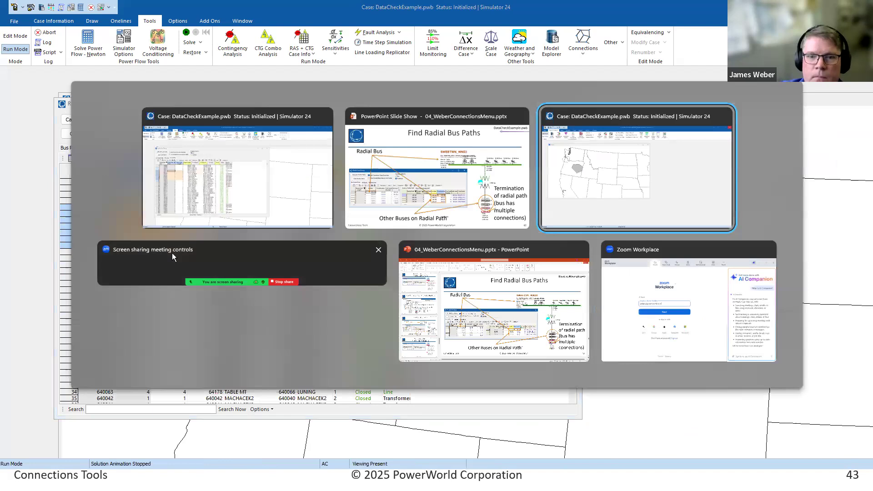
pyautogui.hotkey('alt', 'Tab')
pyautogui.hotkey('alt', 'Tab')
pyautogui.hotkey('alt', 'Tab')
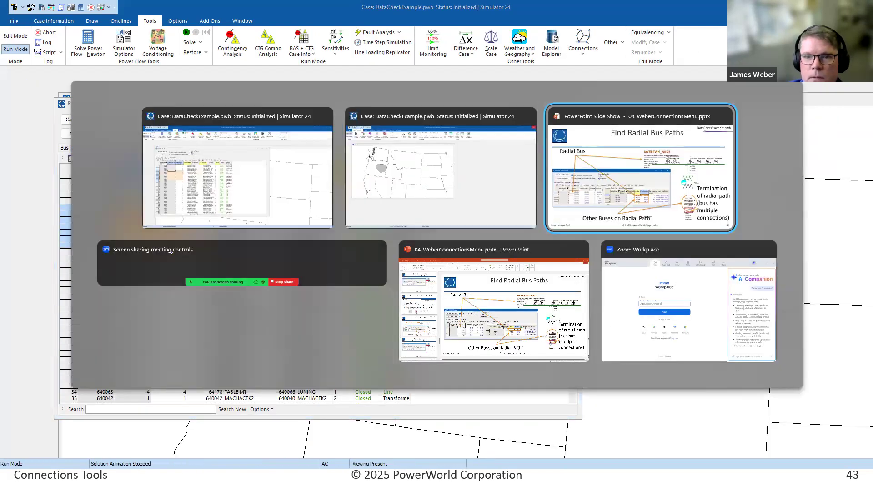
pyautogui.press('Left')
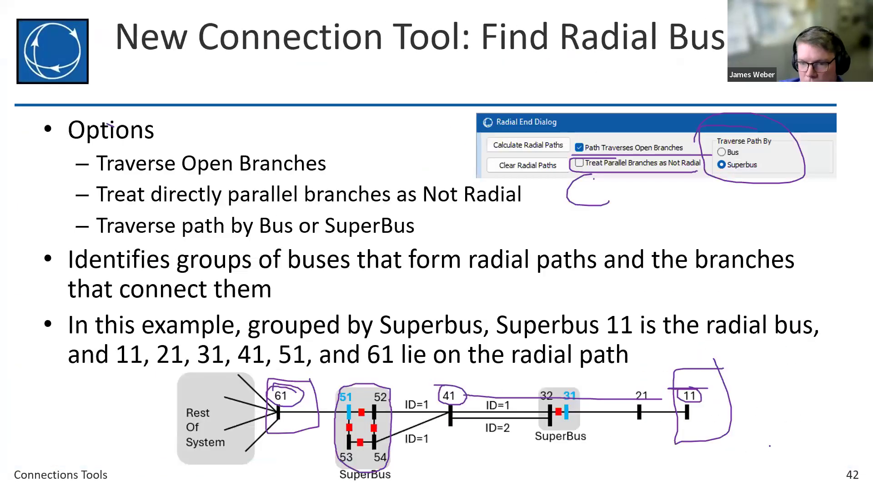
pyautogui.moveTo(689, 427)
pyautogui.mouseDown()
pyautogui.moveTo(688, 444)
pyautogui.moveTo(638, 445)
pyautogui.mouseUp()
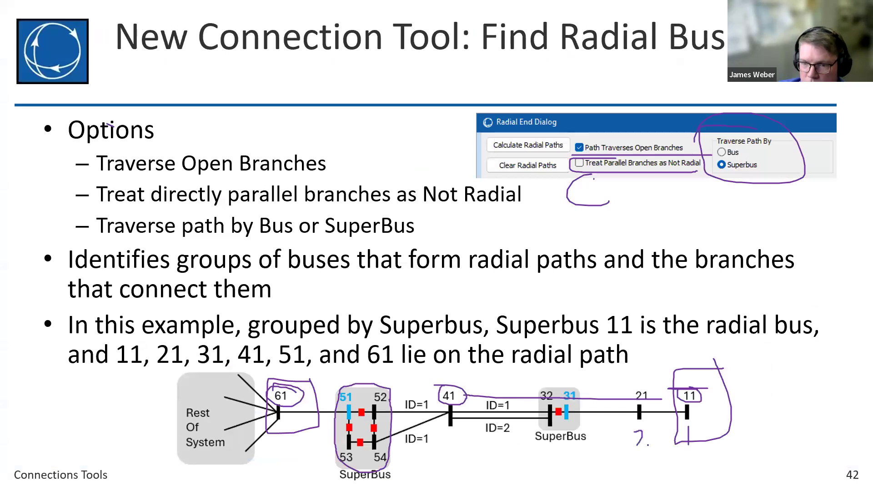
# - Open the pointer and ink options for the radial path example slide
pyautogui.rightClick(611, 325)
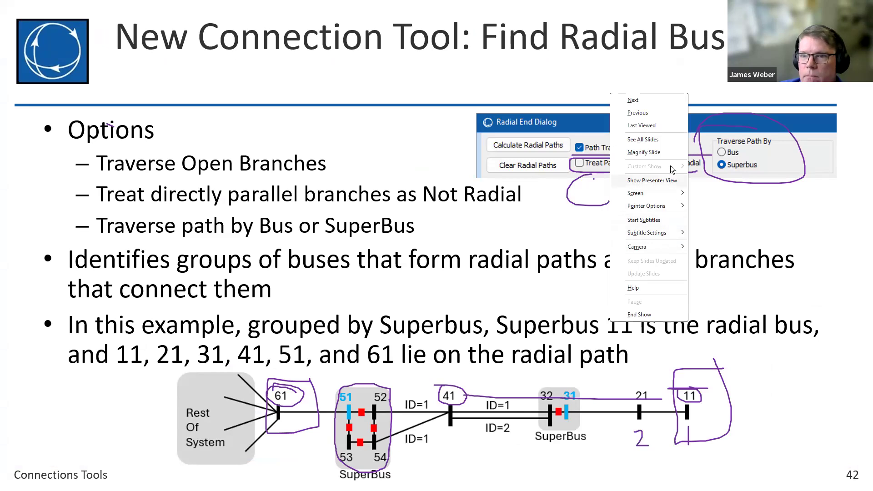
pyautogui.moveTo(664, 207)
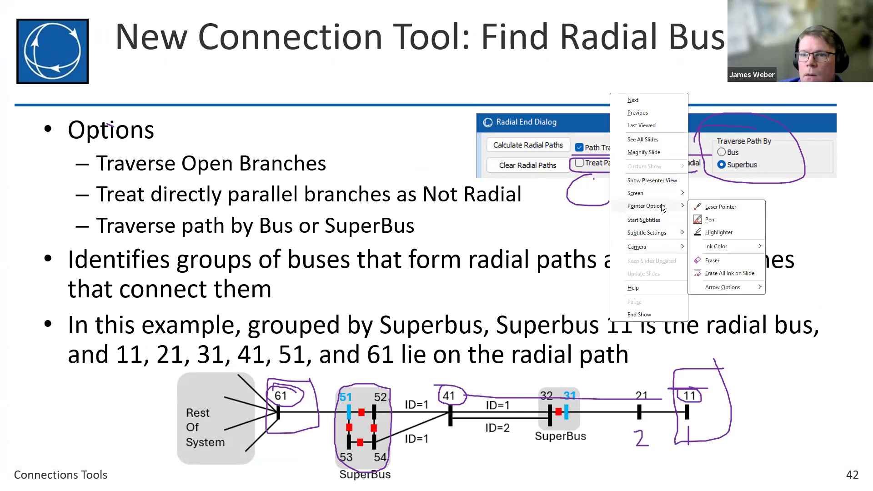